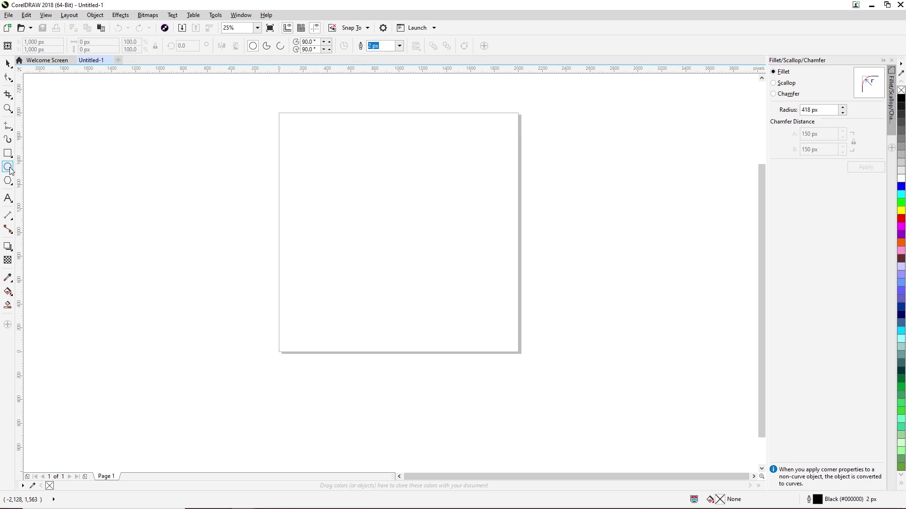
# Step: Draw a circle about 1,476 px in diameter and centre it on the page
pyautogui.moveTo(299, 147); pyautogui.dragTo(473, 324)
pyautogui.press('space')
pyautogui.press('p')
pyautogui.click(150, 164)
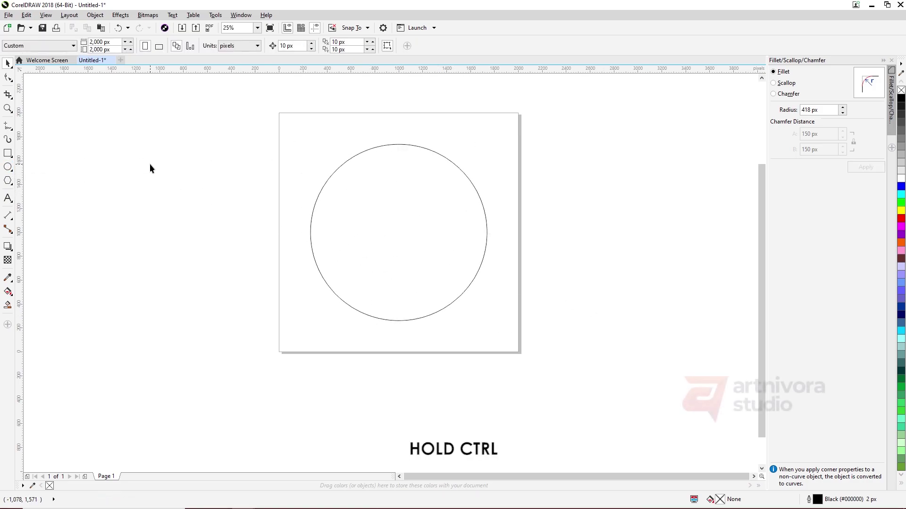
# Step: Draw an open S-shaped curve with the Bézier tool across the upper part of the circle, extending past both sides
pyautogui.click(14, 130)
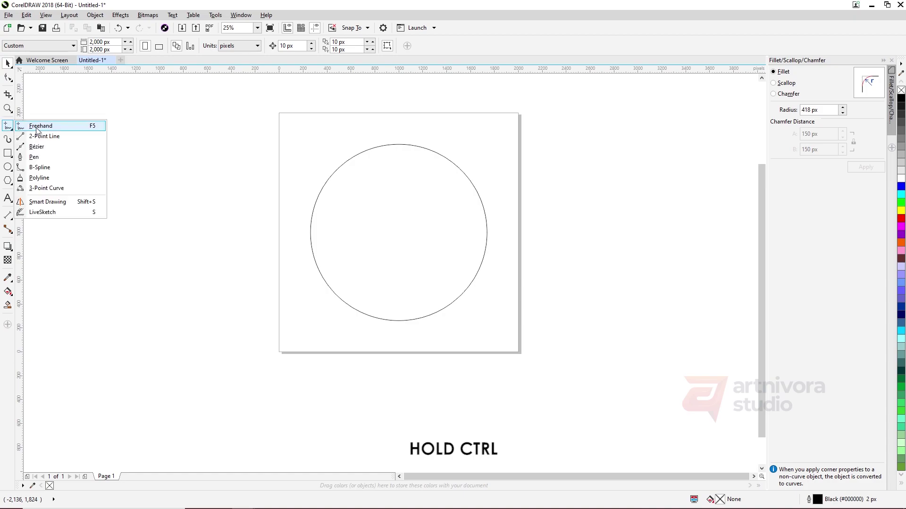
pyautogui.click(49, 149)
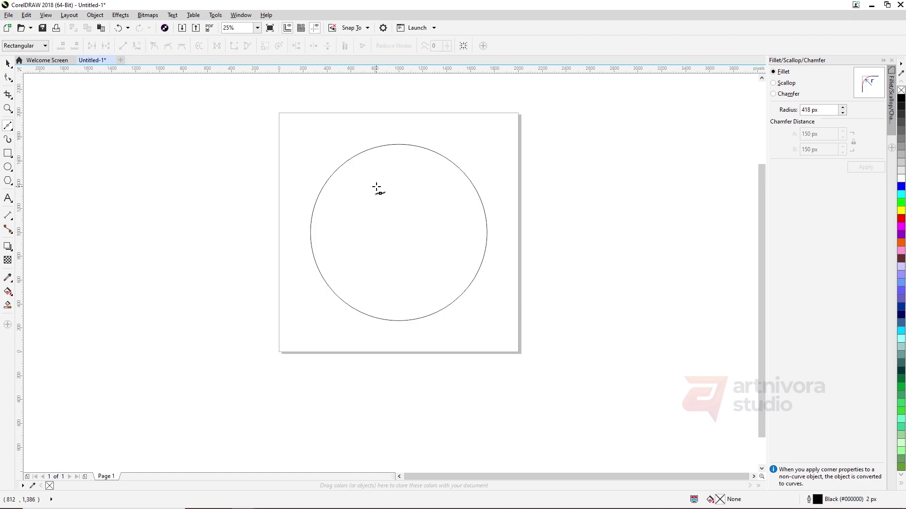
pyautogui.scroll(2, 370, 174)
pyautogui.moveTo(193, 222); pyautogui.dragTo(283, 164)
pyautogui.moveTo(467, 238); pyautogui.dragTo(548, 236)
pyautogui.moveTo(562, 132); pyautogui.dragTo(536, 98)
# Step: Remove the surplus node from the middle of the wavy curve, keeping the node at its lowest dip
pyautogui.moveTo(453, 182); pyautogui.dragTo(478, 210)
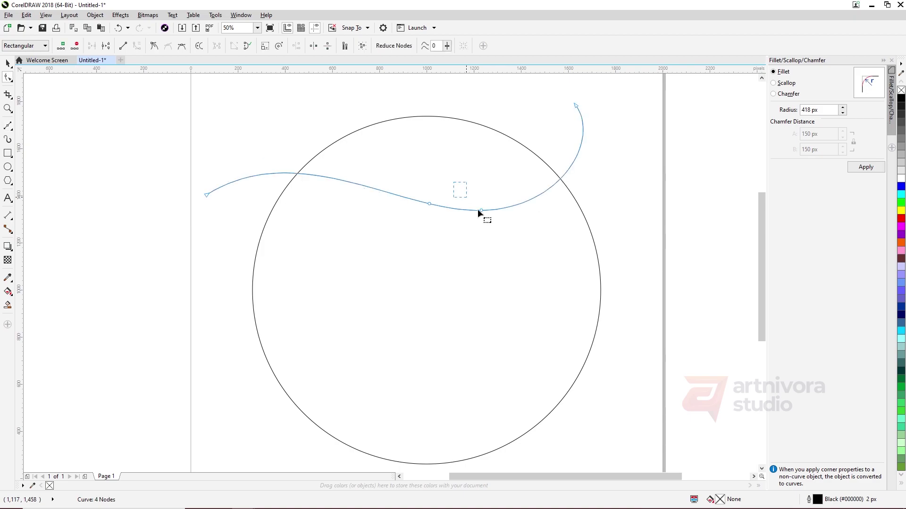
pyautogui.hotkey('ctrl', 'z')
pyautogui.doubleClick(369, 187)
pyautogui.moveTo(456, 182); pyautogui.dragTo(521, 247)
pyautogui.moveTo(563, 209); pyautogui.dragTo(571, 216)
pyautogui.doubleClick(369, 187)
pyautogui.click(481, 210)
# Step: Smooth the wavy curve by adjusting its left hump, central dip and upturned right end, making it about 1,542 × 470 px
pyautogui.moveTo(390, 203); pyautogui.dragTo(386, 208)
pyautogui.moveTo(293, 142); pyautogui.dragTo(303, 136)
pyautogui.click(481, 211)
pyautogui.moveTo(570, 213); pyautogui.dragTo(572, 210)
pyautogui.moveTo(575, 105); pyautogui.dragTo(562, 101)
pyautogui.moveTo(585, 134); pyautogui.dragTo(582, 134)
pyautogui.scroll(-2, 459, 162)
pyautogui.press('space')
pyautogui.scroll(2, 455, 164)
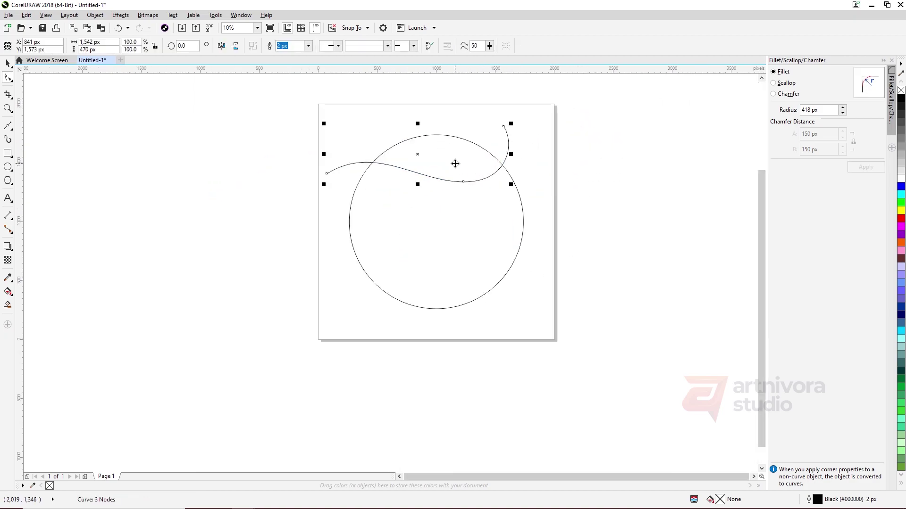
# Step: Duplicate the wavy curve over the lower part of the circle and enlarge the copy to about 110 percent
pyautogui.scroll(-2, 488, 188)
pyautogui.moveTo(491, 192); pyautogui.dragTo(540, 306)
pyautogui.rightClick(493, 286)
pyautogui.scroll(2, 537, 261)
# Step: Shorten the lower curve's upturned right end just outside the circle, leaving the curve about 1,688 × 282 px
pyautogui.press('space')
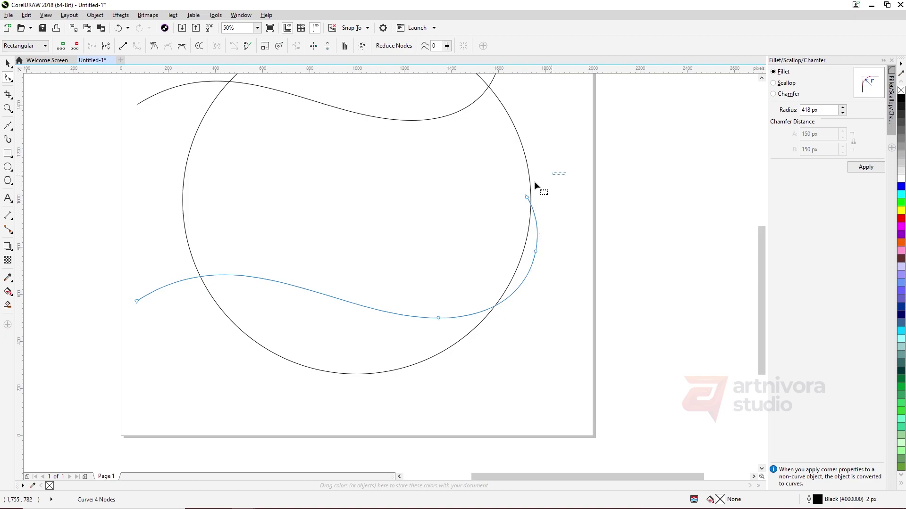
pyautogui.press('space')
pyautogui.moveTo(545, 226); pyautogui.dragTo(566, 250)
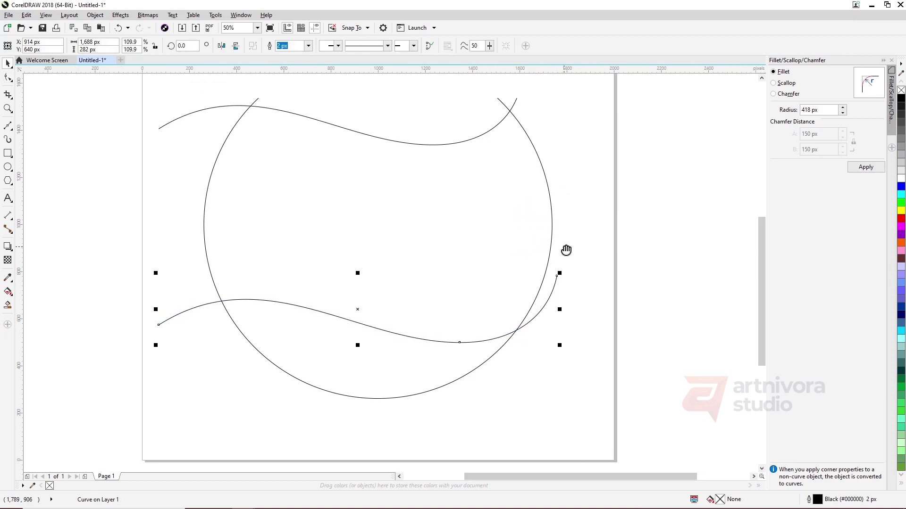
pyautogui.click(598, 219)
pyautogui.scroll(-1, 575, 199)
pyautogui.moveTo(539, 200); pyautogui.dragTo(480, 222)
pyautogui.scroll(1, 429, 226)
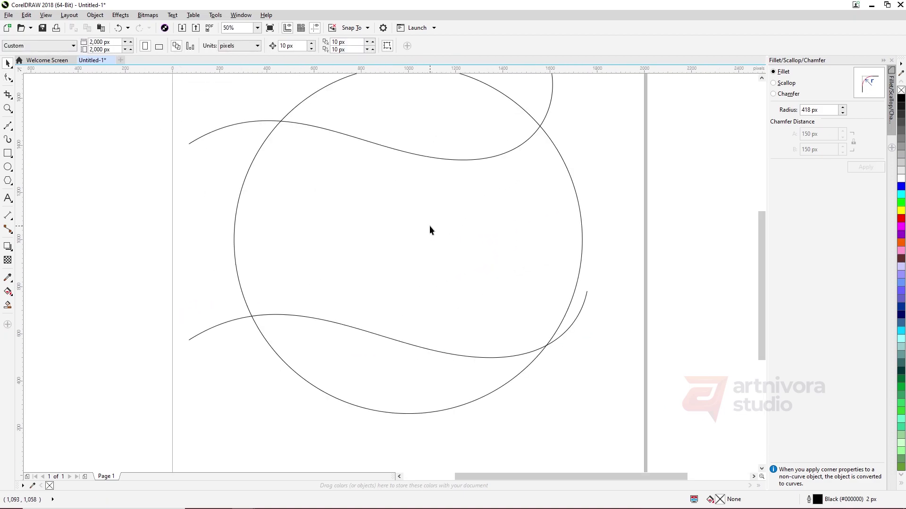
# Step: Move the upper wavy curve slightly upward to a Y position of about 1,605 px
pyautogui.click(414, 348)
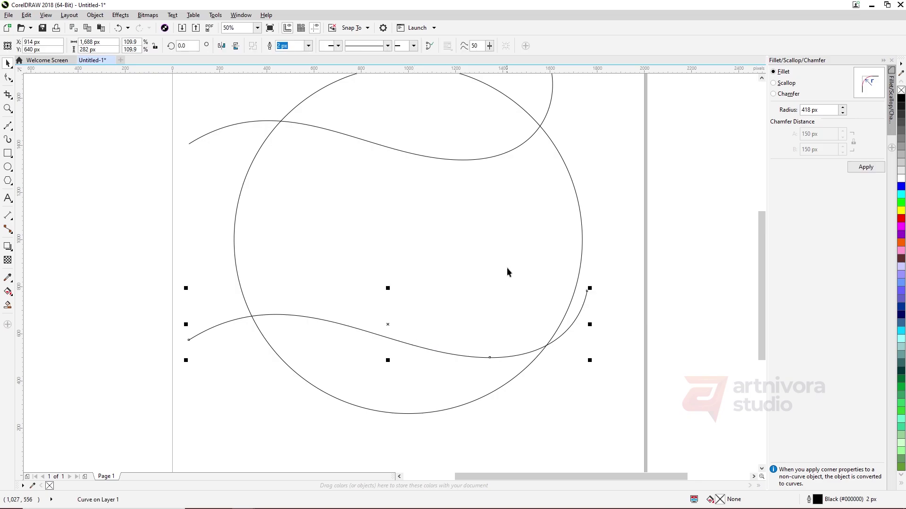
pyautogui.moveTo(496, 157); pyautogui.dragTo(495, 148)
pyautogui.scroll(-1, 466, 196)
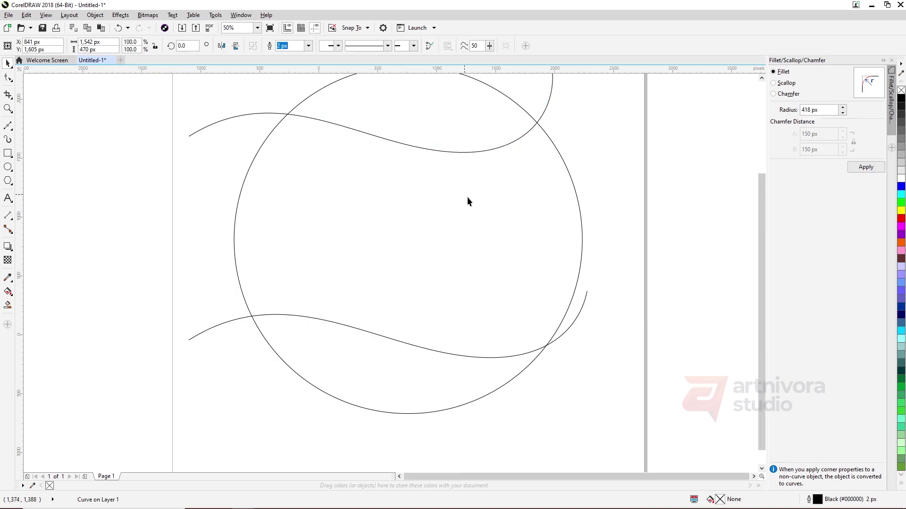
pyautogui.click(566, 222)
pyautogui.scroll(1, 439, 177)
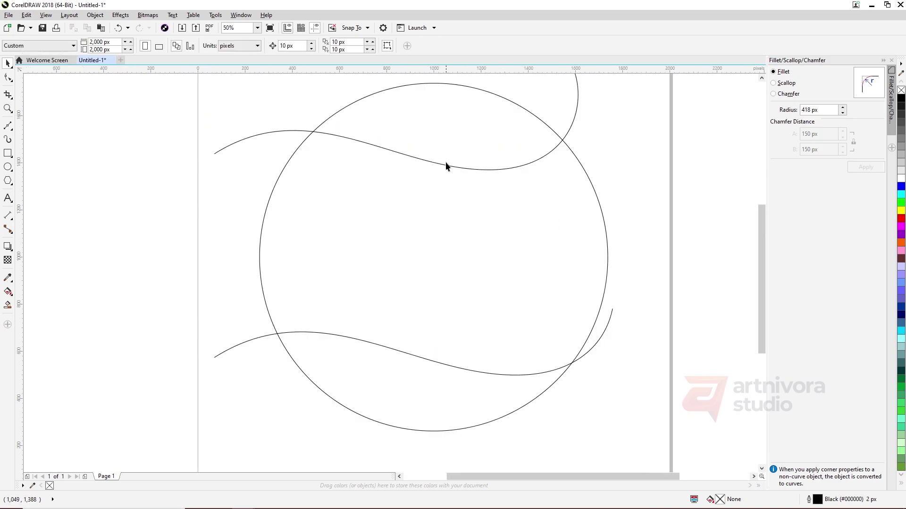
# Step: Blend the upper curve into the lower curve with 1 intermediate step
pyautogui.click(445, 165)
pyautogui.click(12, 253)
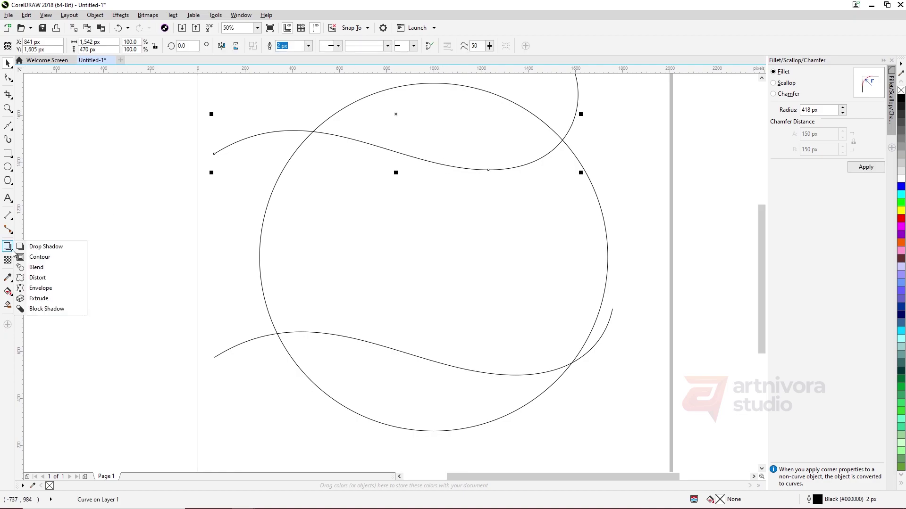
pyautogui.click(51, 272)
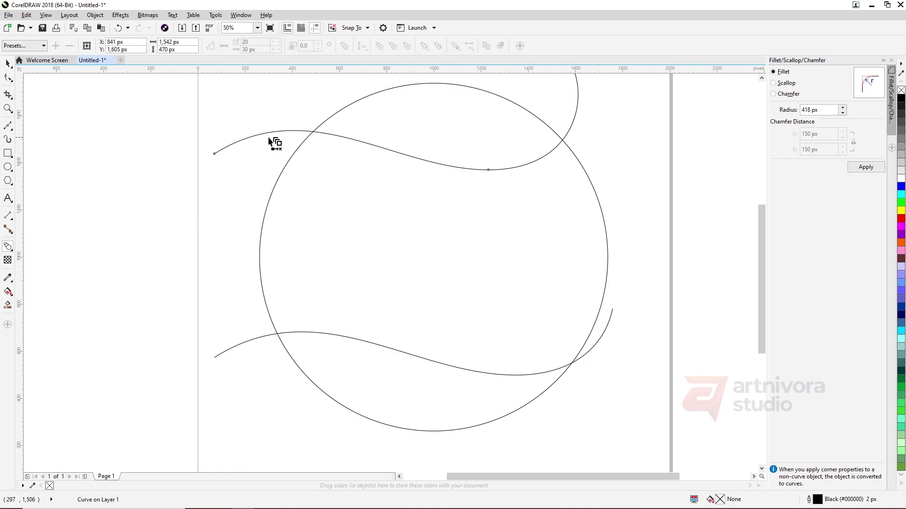
pyautogui.moveTo(277, 138); pyautogui.dragTo(249, 348)
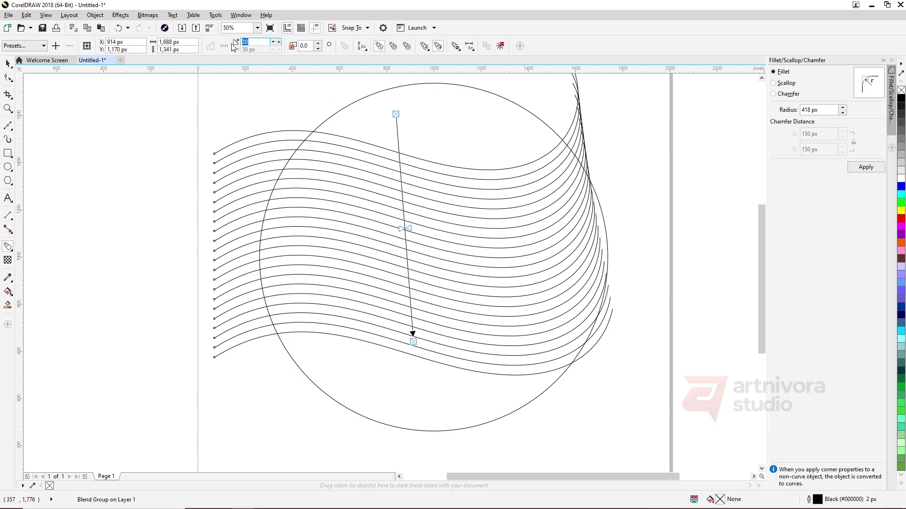
pyautogui.press('Return')
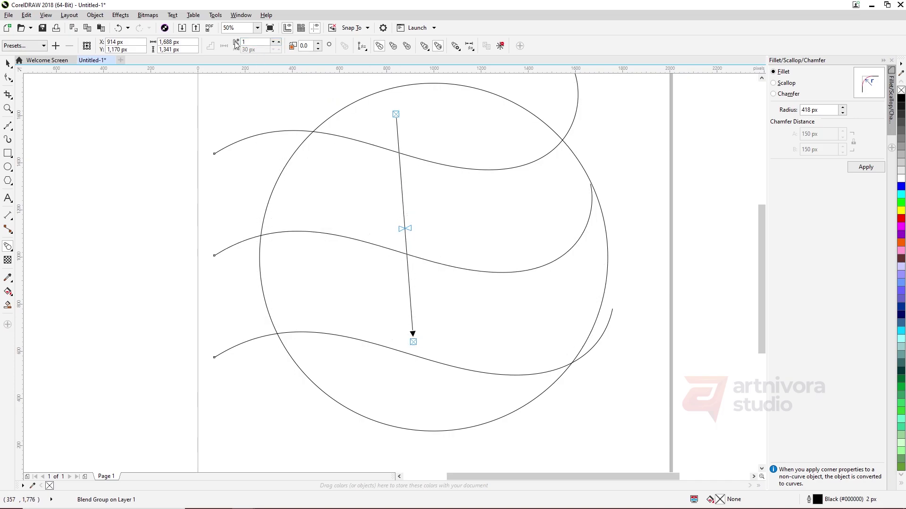
# Step: Break the blend apart and stretch the middle curve slightly toward the right edge of the circle
pyautogui.press('space')
pyautogui.click(250, 241)
pyautogui.hotkey('ctrl', 'k')
pyautogui.click(169, 222)
pyautogui.click(239, 243)
pyautogui.moveTo(596, 228); pyautogui.dragTo(601, 229)
pyautogui.click(550, 292)
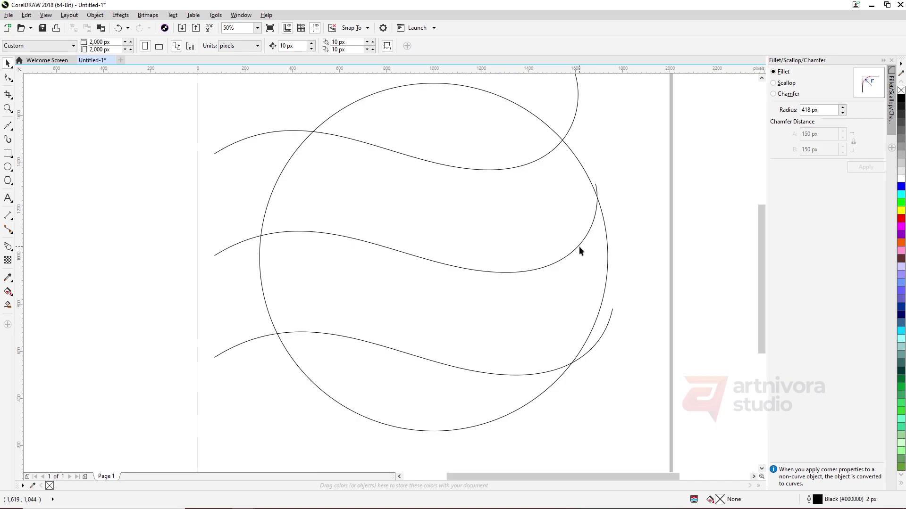
# Step: Select all three wavy curves and set their outline width to 120 px
pyautogui.scroll(-2, 475, 203)
pyautogui.scroll(1, 435, 236)
pyautogui.scroll(1, 525, 230)
pyautogui.scroll(-1, 530, 234)
pyautogui.moveTo(289, 332); pyautogui.dragTo(285, 330)
pyautogui.moveTo(430, 240); pyautogui.dragTo(163, 236)
pyautogui.hotkey('ctrl', 'z')
pyautogui.click(407, 45)
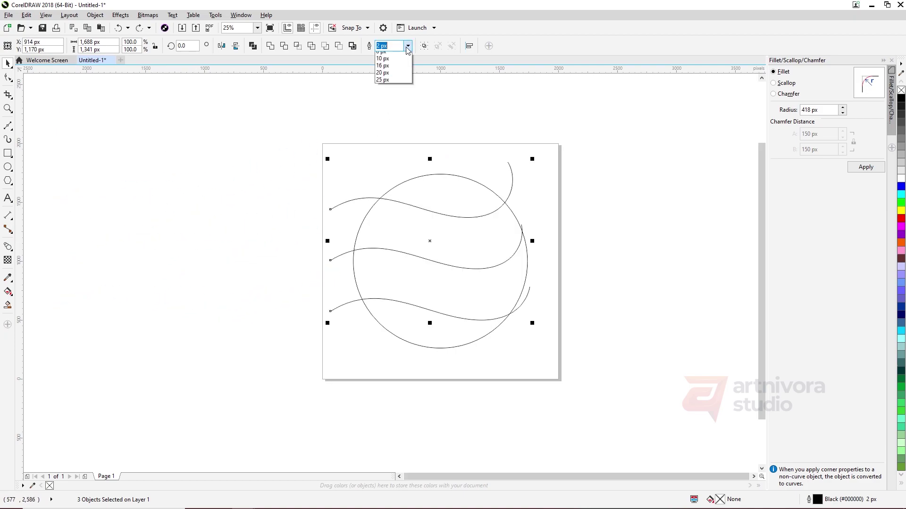
pyautogui.click(392, 137)
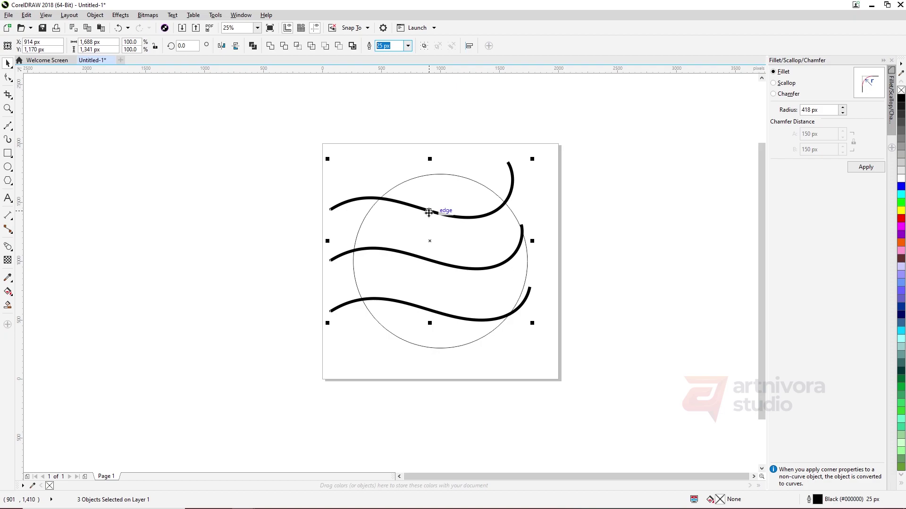
pyautogui.press('Return')
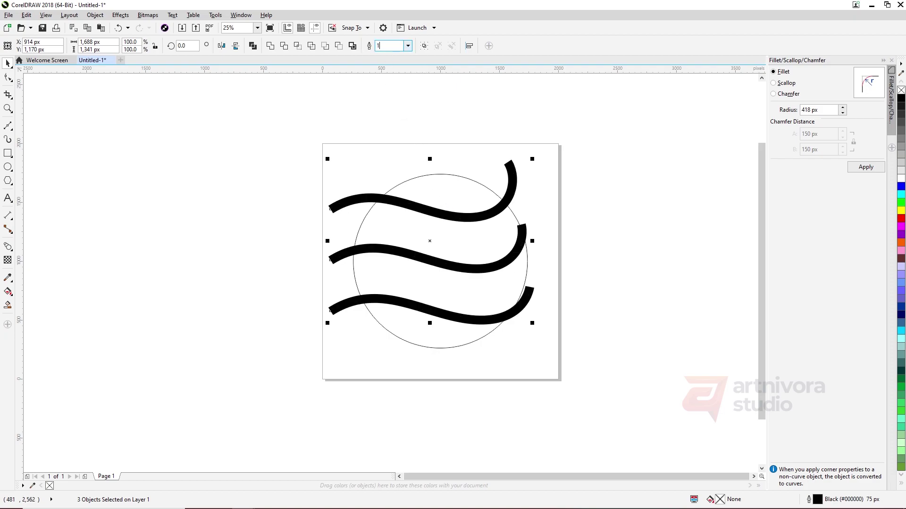
pyautogui.press('Return')
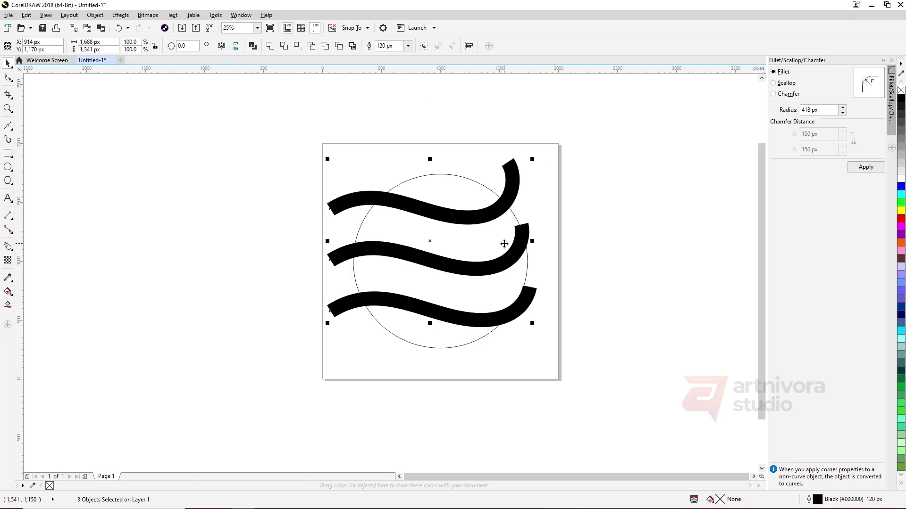
# Step: Widen the middle curve to about 1,647 px and stretch the bottom curve slightly so both extend past the circle's right edge
pyautogui.scroll(1, 504, 242)
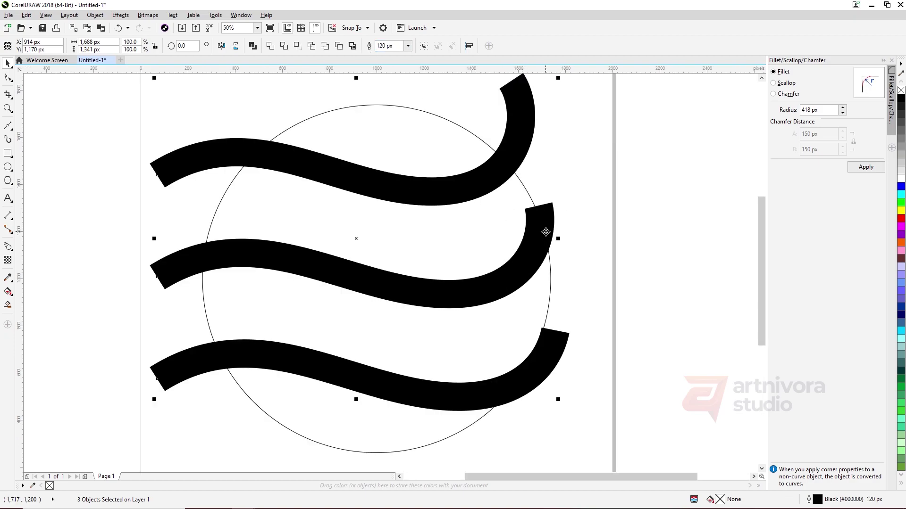
pyautogui.click(581, 225)
pyautogui.moveTo(535, 244); pyautogui.dragTo(543, 244)
pyautogui.click(593, 251)
pyautogui.click(542, 243)
pyautogui.moveTo(550, 297); pyautogui.dragTo(558, 300)
pyautogui.click(551, 357)
pyautogui.moveTo(563, 406); pyautogui.dragTo(565, 406)
pyautogui.click(595, 392)
# Step: Select the three thick wavy curves and convert their outlines to objects
pyautogui.click(553, 229)
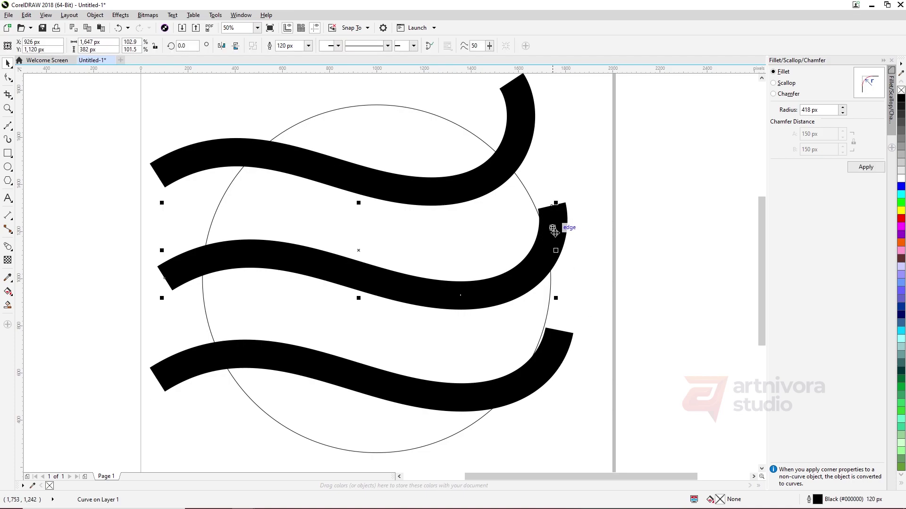
pyautogui.keyDown('shift'); pyautogui.click(556, 351); pyautogui.keyUp('shift')
pyautogui.keyDown('shift'); pyautogui.click(520, 133); pyautogui.keyUp('shift')
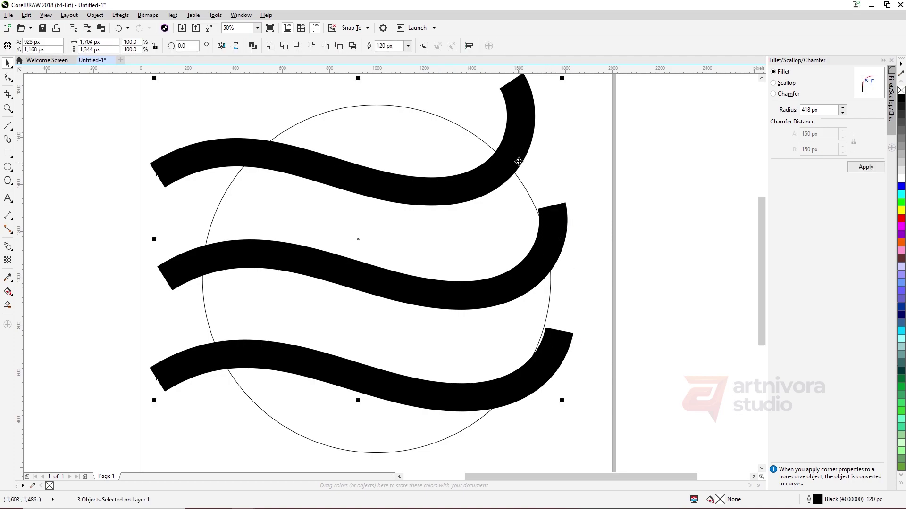
pyautogui.press('F10')
pyautogui.press('space')
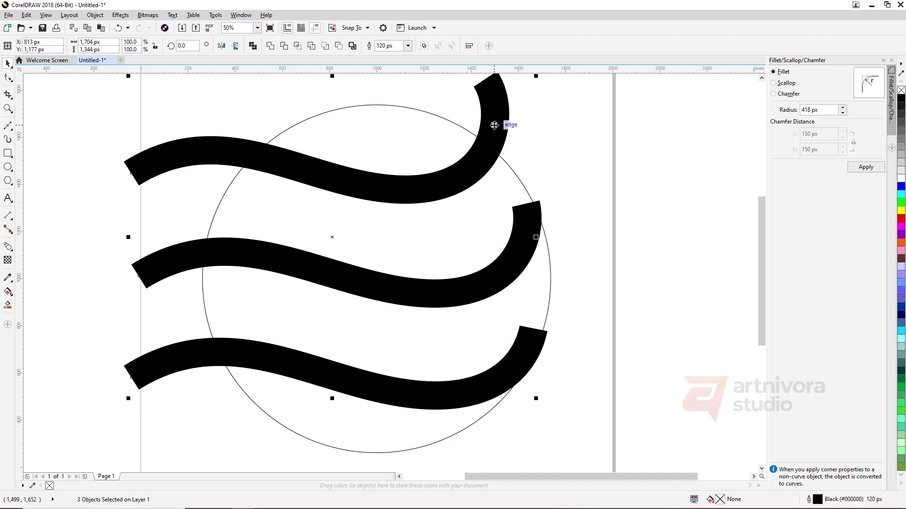
pyautogui.click(95, 15)
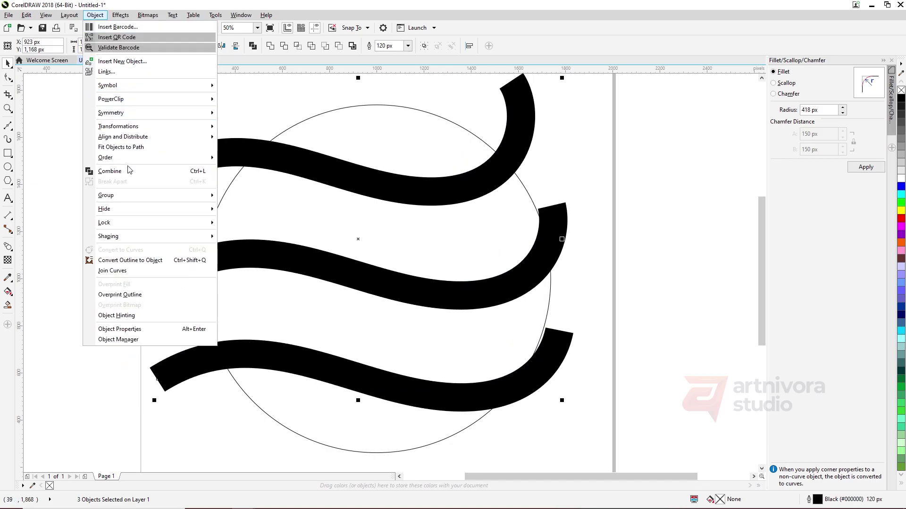
pyautogui.click(132, 264)
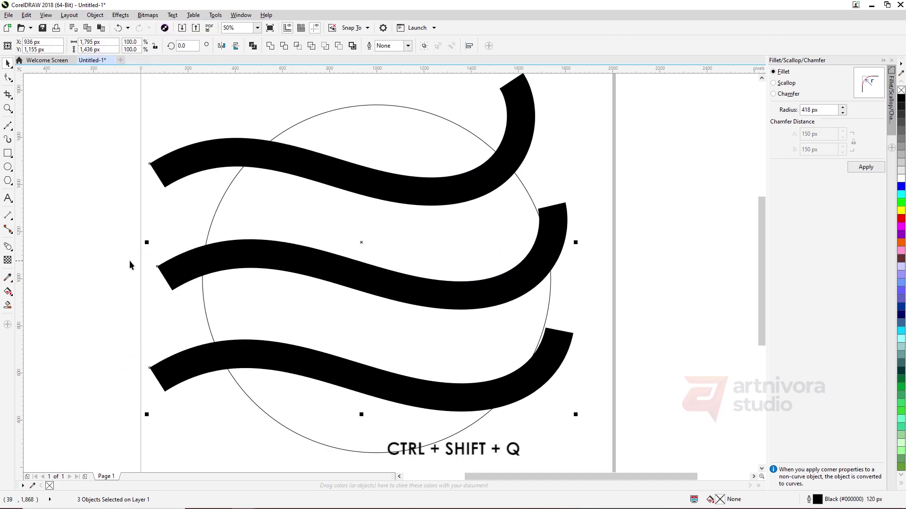
# Step: Weld the three wavy bands into a single object
pyautogui.click(270, 46)
pyautogui.moveTo(222, 154); pyautogui.dragTo(165, 140)
pyautogui.hotkey('ctrl', 'z')
pyautogui.click(230, 100)
# Step: Cut the welded wavy bands out of the circle using Back Minus Front
pyautogui.click(225, 157)
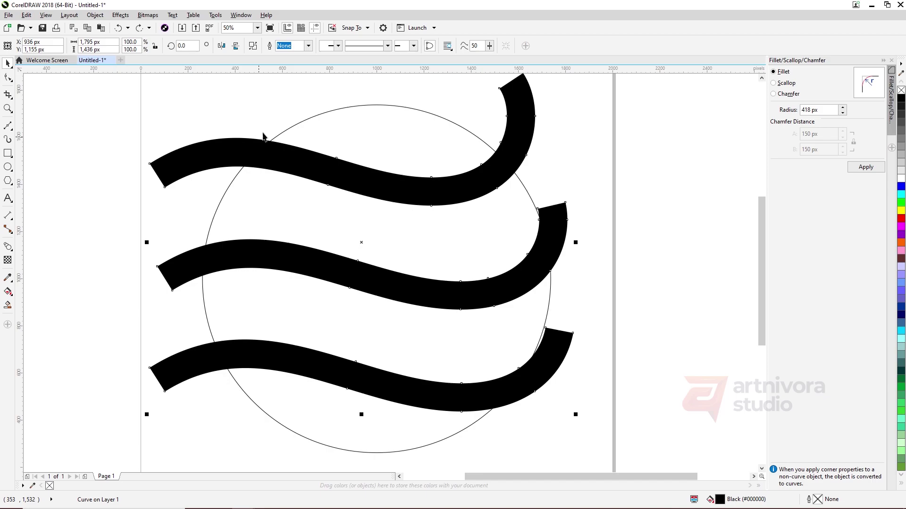
pyautogui.scroll(-1, 340, 160)
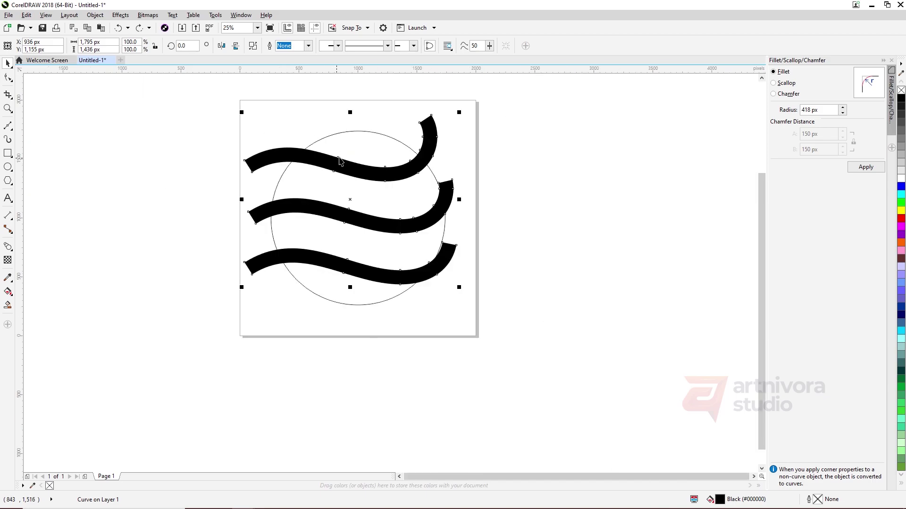
pyautogui.keyDown('shift'); pyautogui.click(350, 132); pyautogui.keyUp('shift')
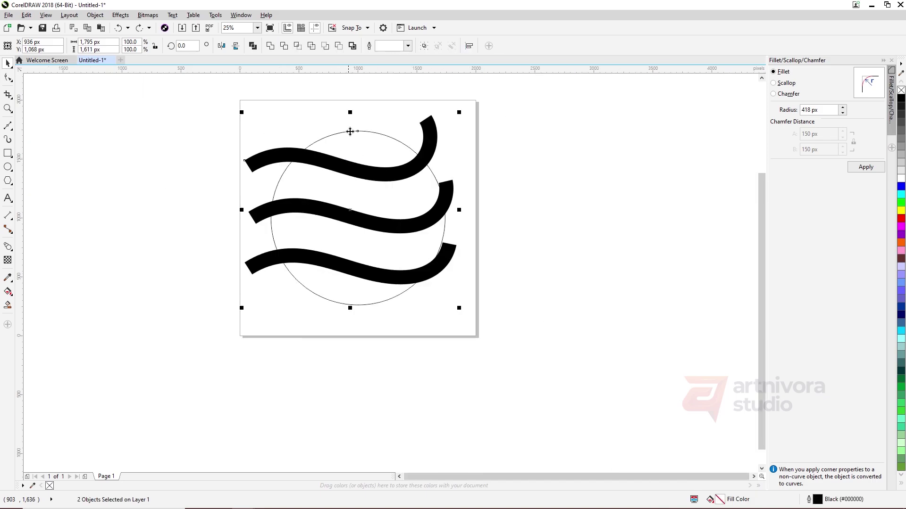
pyautogui.click(340, 47)
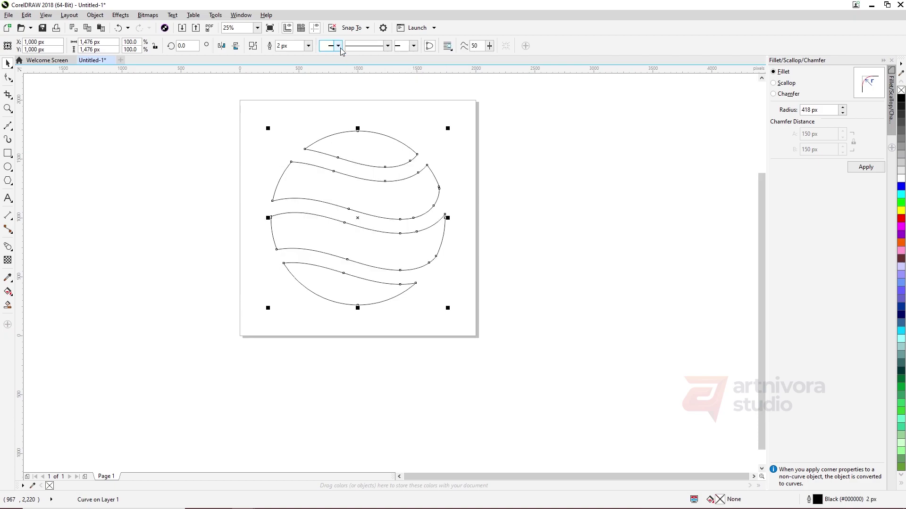
pyautogui.click(492, 143)
# Step: Delete the two adjacent nodes at the corner on the right edge of the second segment to round it
pyautogui.scroll(1, 406, 171)
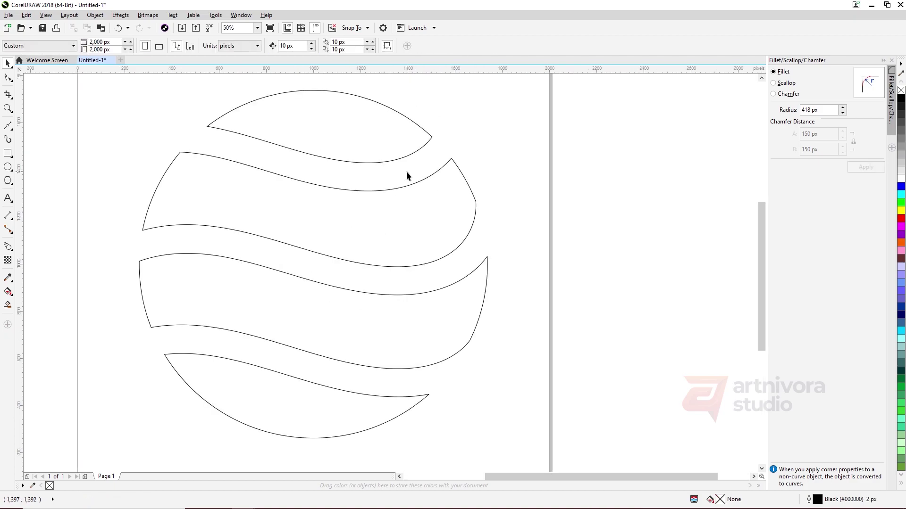
pyautogui.click(440, 212)
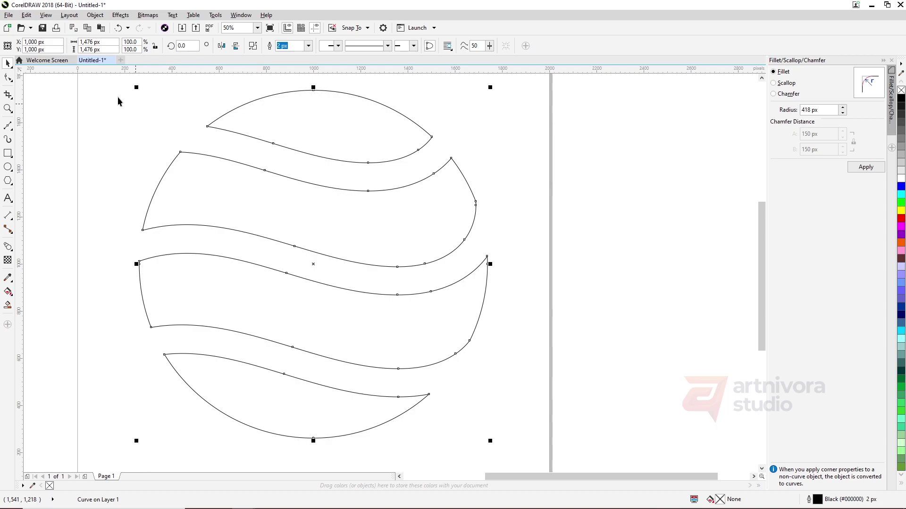
pyautogui.click(8, 78)
pyautogui.scroll(1, 464, 195)
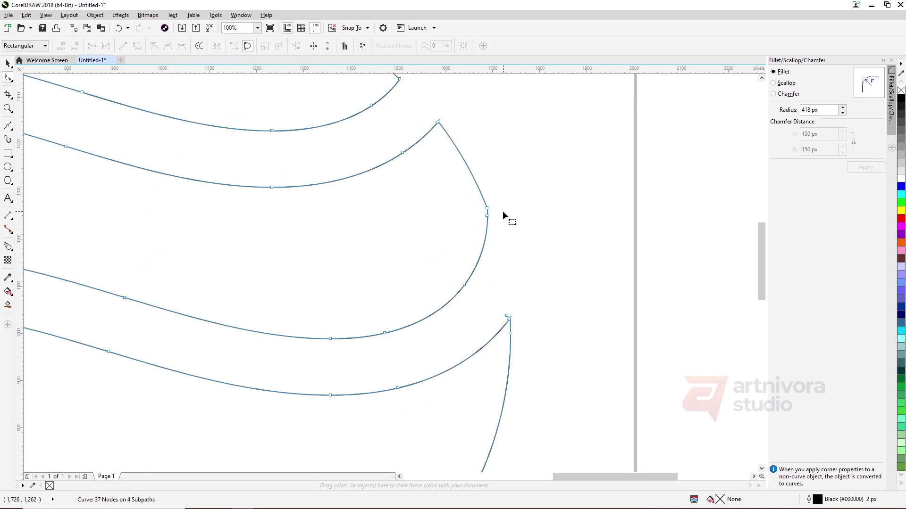
pyautogui.moveTo(465, 225); pyautogui.dragTo(466, 226)
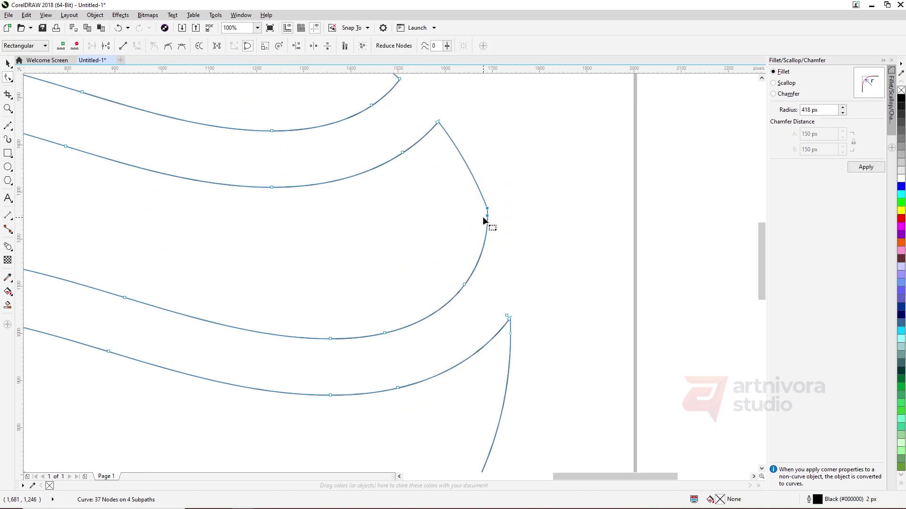
pyautogui.press('Delete')
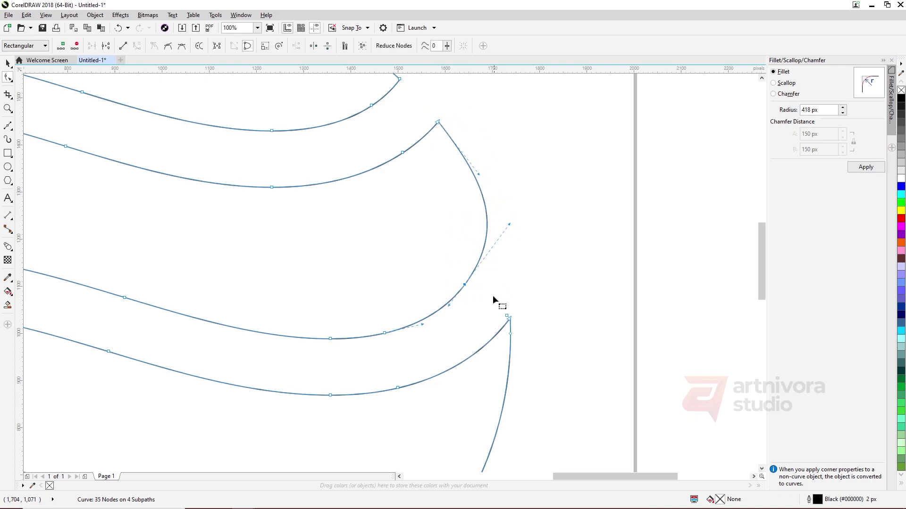
# Step: Delete the leftover node on the lower right curve of the second segment
pyautogui.press('Delete')
pyautogui.scroll(-3, 491, 192)
pyautogui.scroll(3, 439, 208)
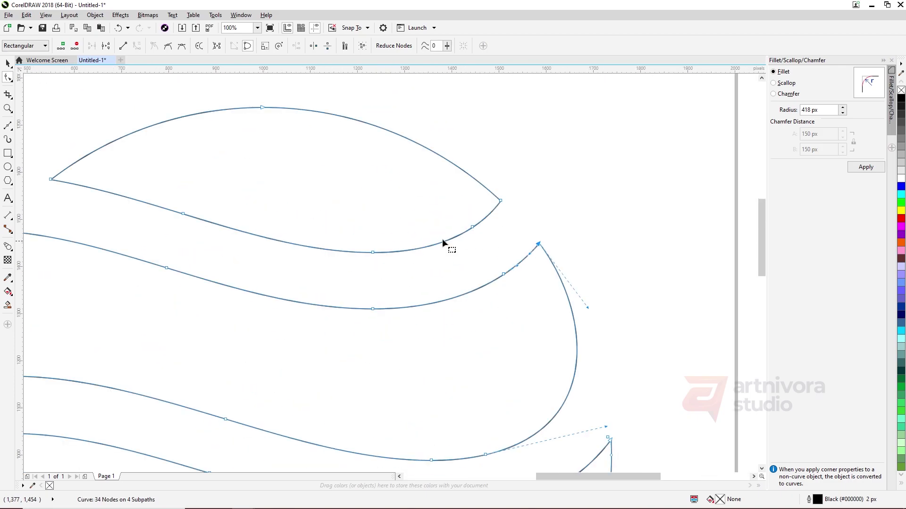
# Step: Add a node on the upper edge of the top segment near its right tip and delete the tip node
pyautogui.doubleClick(454, 164)
pyautogui.click(500, 201)
pyautogui.press('Delete')
pyautogui.scroll(1, 490, 183)
pyautogui.scroll(-1, 542, 144)
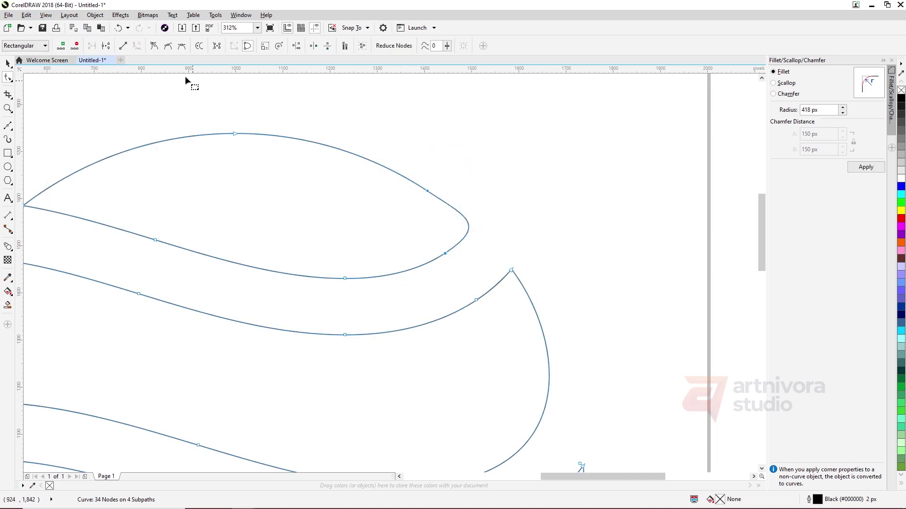
# Step: Shape the top segment's right end into a smooth round curve with its handles and remove the surplus lower node
pyautogui.click(155, 46)
pyautogui.scroll(1, 420, 198)
pyautogui.click(434, 184)
pyautogui.moveTo(550, 248); pyautogui.dragTo(511, 275)
pyautogui.moveTo(511, 234); pyautogui.dragTo(488, 220)
pyautogui.doubleClick(440, 319)
pyautogui.click(467, 304)
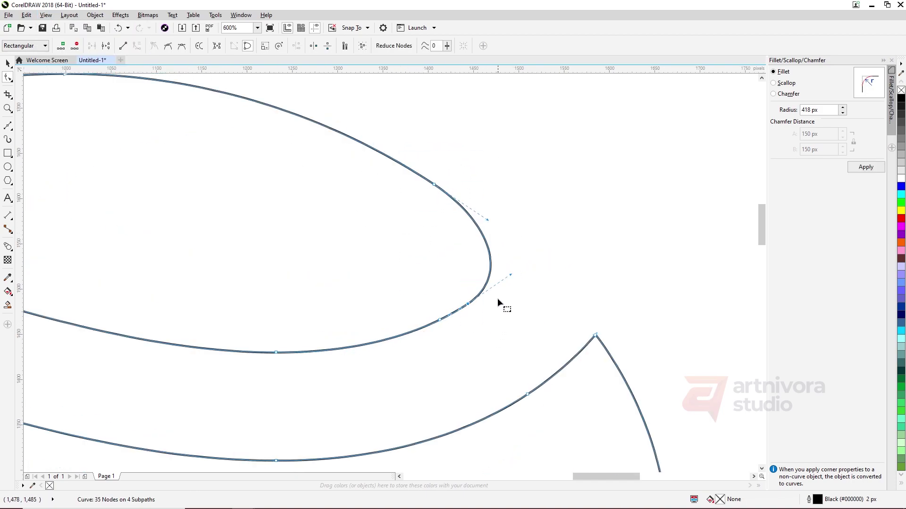
pyautogui.press('Delete')
# Step: Round the upper left corner of the second segment by deleting its corner nodes
pyautogui.scroll(-3, 496, 264)
pyautogui.press('space')
pyautogui.scroll(2, 349, 203)
pyautogui.press('F10')
pyautogui.click(347, 161)
pyautogui.press('Delete')
pyautogui.moveTo(310, 133); pyautogui.dragTo(231, 250)
pyautogui.scroll(-3, 331, 326)
pyautogui.press('Delete')
# Step: Round the upper left corner of the third segment by deleting its corner node and pulling the curve handle
pyautogui.scroll(-1, 364, 304)
pyautogui.scroll(1, 383, 306)
pyautogui.doubleClick(404, 199)
pyautogui.press('Delete')
pyautogui.moveTo(216, 192); pyautogui.dragTo(255, 282)
pyautogui.scroll(-4, 372, 265)
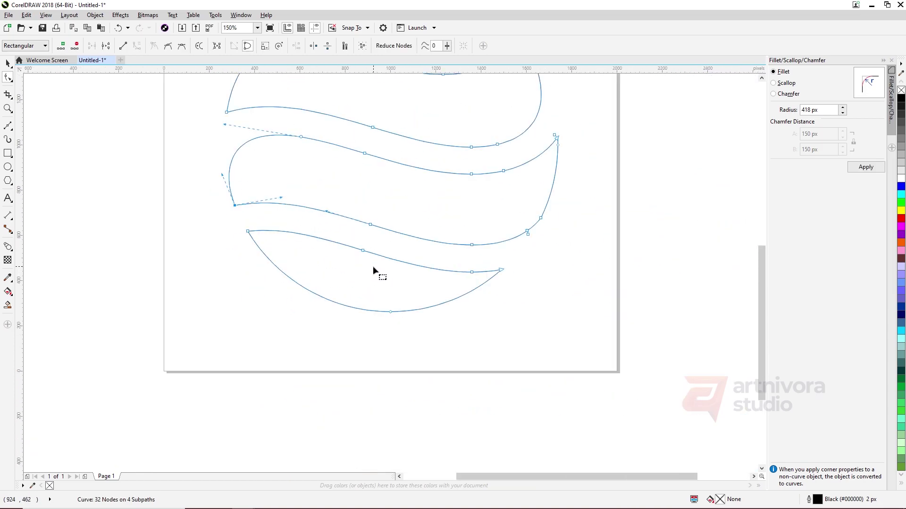
# Step: Round the left corner of the bottom segment and adjust the handles of its curve
pyautogui.scroll(5, 271, 283)
pyautogui.moveTo(464, 220); pyautogui.dragTo(401, 255)
pyautogui.moveTo(156, 184); pyautogui.dragTo(207, 234)
pyautogui.moveTo(264, 199); pyautogui.dragTo(297, 204)
pyautogui.scroll(-2, 349, 231)
pyautogui.press('space')
pyautogui.click(433, 180)
pyautogui.moveTo(430, 187); pyautogui.dragTo(260, 264)
pyautogui.click(419, 292)
# Step: Delete the surplus nodes on the right side of the third segment and smooth its lower right curve
pyautogui.scroll(1, 432, 292)
pyautogui.press('space')
pyautogui.moveTo(401, 328); pyautogui.dragTo(488, 143)
pyautogui.press('Delete')
pyautogui.click(390, 48)
pyautogui.press('Delete')
pyautogui.click(479, 125)
pyautogui.moveTo(483, 247); pyautogui.dragTo(483, 221)
pyautogui.scroll(-2, 453, 230)
pyautogui.click(385, 175)
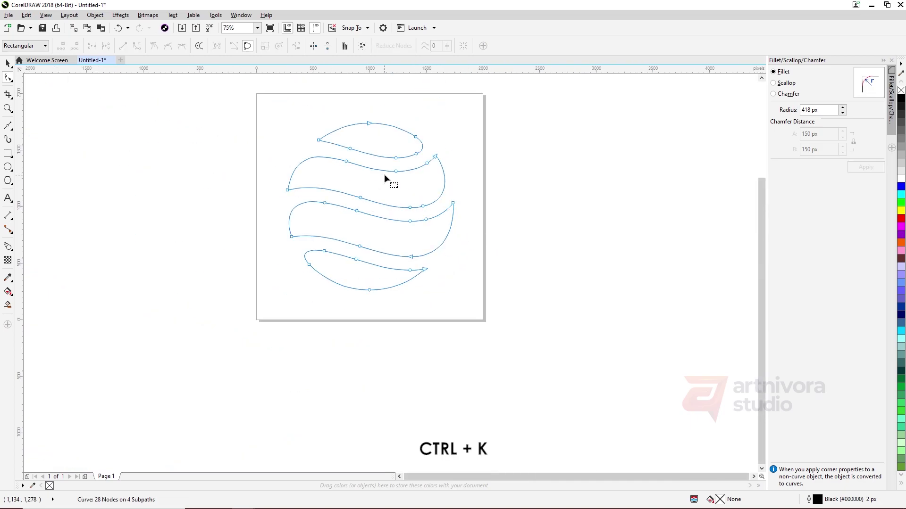
# Step: Break the combined globe curve apart into separate segments
pyautogui.press('space')
pyautogui.hotkey('ctrl', 'k')
pyautogui.click(463, 199)
pyautogui.scroll(1, 403, 182)
pyautogui.moveTo(402, 182); pyautogui.dragTo(501, 208)
pyautogui.click(467, 125)
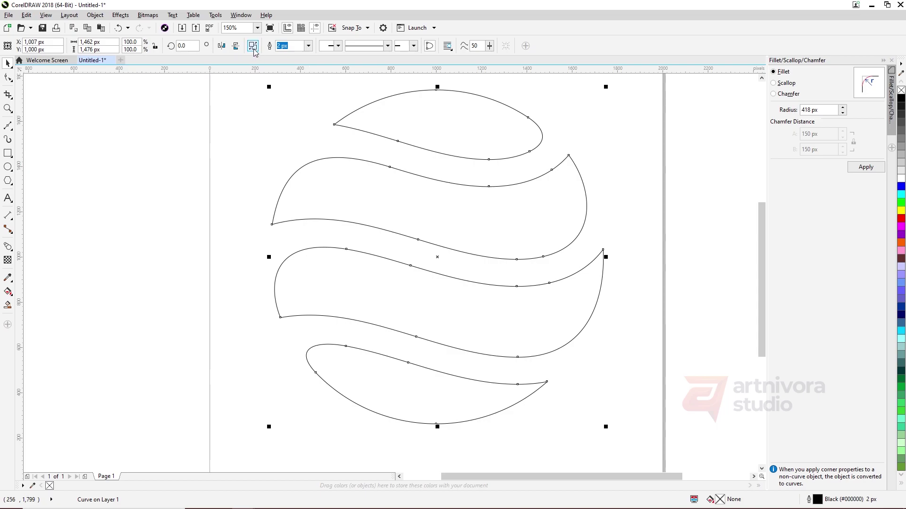
pyautogui.hotkey('ctrl', 'k')
# Step: Draw a wavy curve through the top segment from its lower right edge past its left tip
pyautogui.click(8, 125)
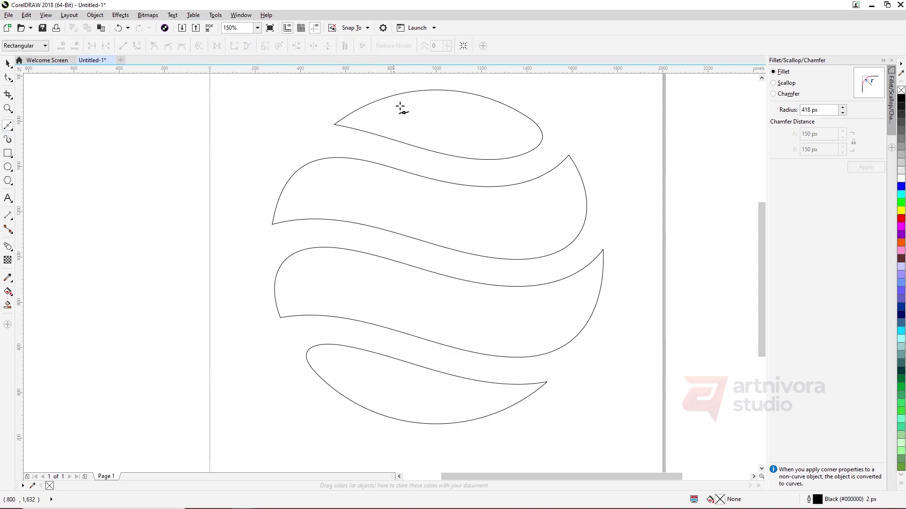
pyautogui.scroll(1, 441, 87)
pyautogui.moveTo(623, 217); pyautogui.dragTo(563, 244)
pyautogui.moveTo(423, 162); pyautogui.dragTo(345, 147)
pyautogui.moveTo(226, 166); pyautogui.dragTo(183, 183)
pyautogui.click(152, 172)
pyautogui.press('space')
# Step: Delete the middle node of the top segment's wavy curve and adjust its handles into a smooth S-shape
pyautogui.press('F10')
pyautogui.moveTo(456, 137); pyautogui.dragTo(367, 203)
pyautogui.press('Delete')
pyautogui.moveTo(653, 187); pyautogui.dragTo(503, 262)
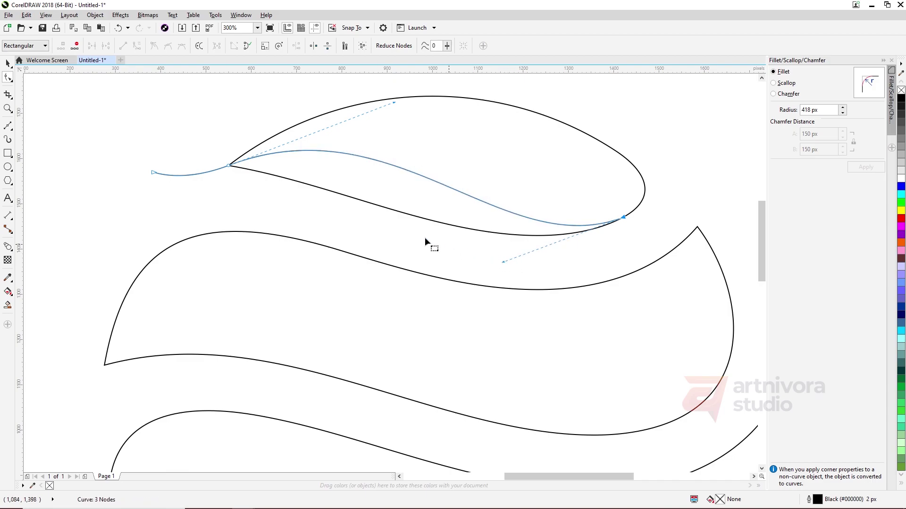
pyautogui.press('space')
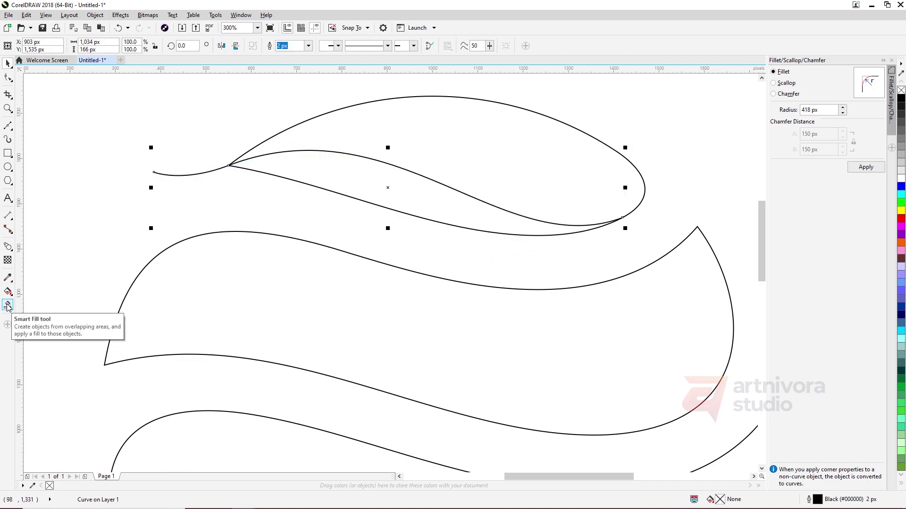
# Step: Smart Fill the area below the wavy curve in the top segment and remove the guide curve
pyautogui.click(7, 306)
pyautogui.click(345, 170)
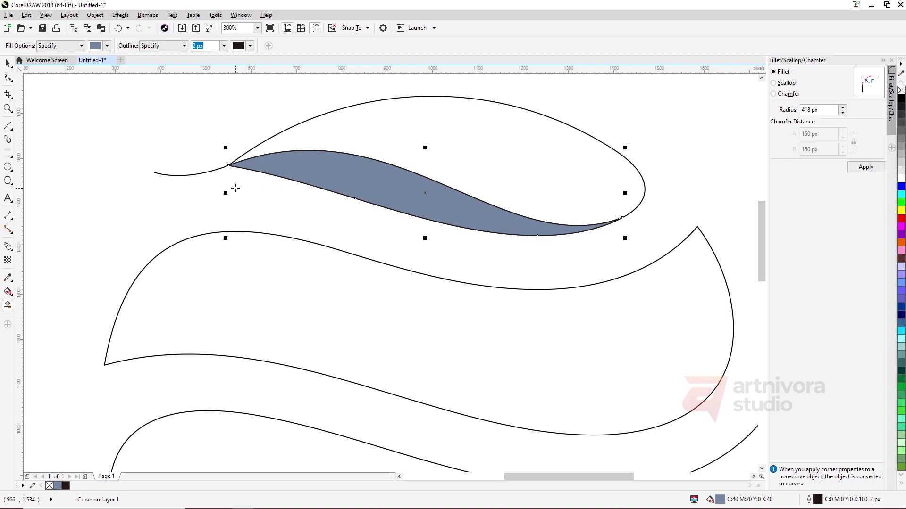
pyautogui.press('space')
pyautogui.click(222, 169)
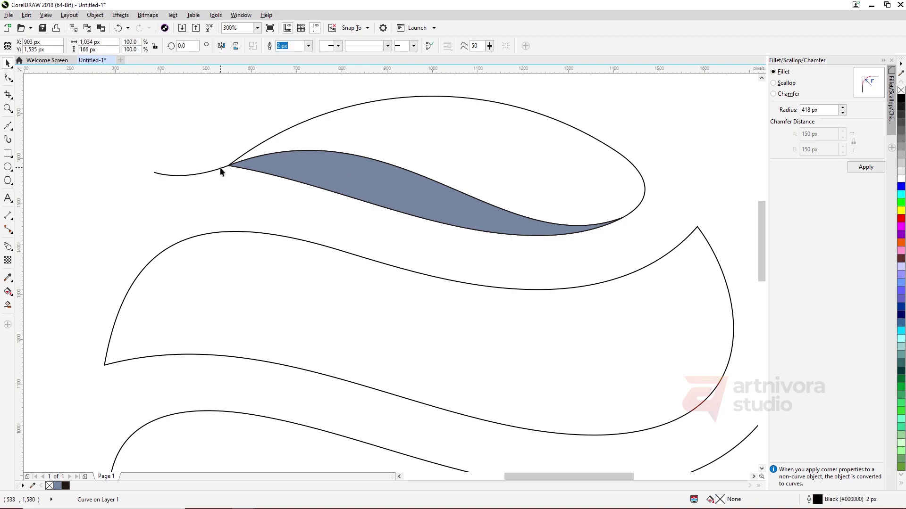
pyautogui.click(263, 149)
pyautogui.scroll(-2, 361, 156)
# Step: Draw a wavy curve in the second segment from its lower right edge past its lower left corner
pyautogui.click(7, 125)
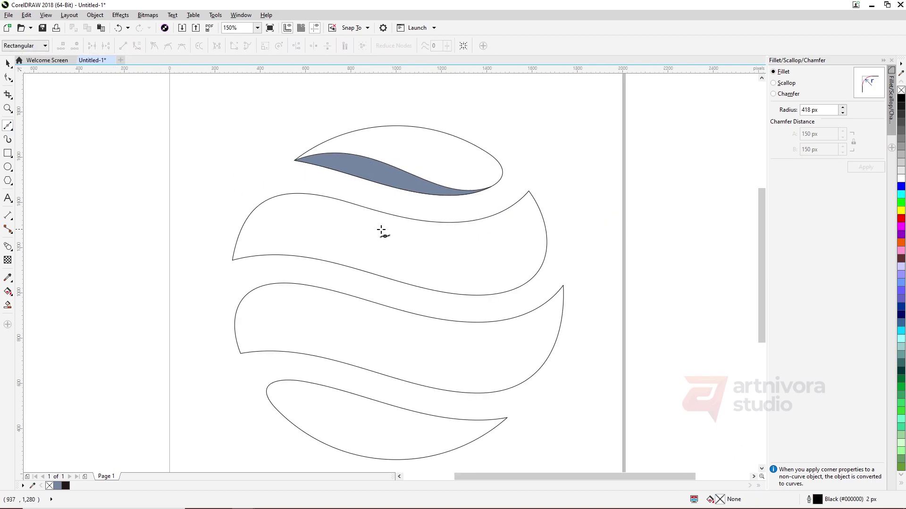
pyautogui.scroll(2, 380, 228)
pyautogui.moveTo(592, 364); pyautogui.dragTo(549, 374)
pyautogui.moveTo(491, 371); pyautogui.dragTo(491, 371)
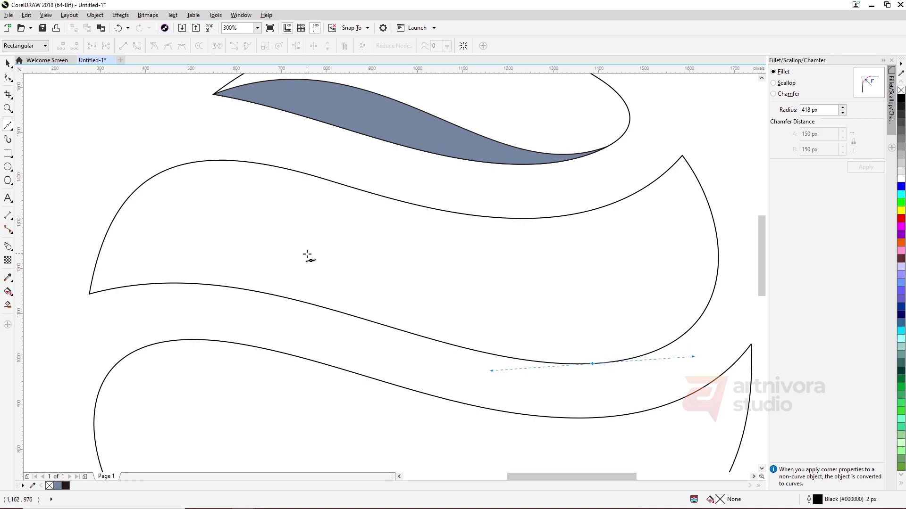
pyautogui.moveTo(271, 242); pyautogui.dragTo(188, 231)
pyautogui.moveTo(89, 293); pyautogui.dragTo(49, 336)
pyautogui.press('space')
# Step: Delete the middle node of the second segment's lower curve and adjust its handles into a smooth wave
pyautogui.press('F10')
pyautogui.click(271, 241)
pyautogui.press('Delete')
pyautogui.click(593, 363)
pyautogui.moveTo(463, 373); pyautogui.dragTo(455, 372)
pyautogui.moveTo(229, 132); pyautogui.dragTo(244, 136)
pyautogui.press('space')
# Step: Smart Fill the area below the second segment's wavy curve and delete the guide curve
pyautogui.click(9, 306)
pyautogui.click(193, 273)
pyautogui.press('space')
pyautogui.click(76, 307)
pyautogui.press('Delete')
# Step: Draw a wavy curve in the second segment from its upper left edge through its upper right tip
pyautogui.click(8, 125)
pyautogui.moveTo(225, 161); pyautogui.dragTo(319, 160)
pyautogui.moveTo(560, 272); pyautogui.dragTo(661, 272)
pyautogui.click(682, 156)
pyautogui.click(693, 114)
pyautogui.press('space')
# Step: Smart Fill the area between the second segment's upper edge and the wavy curve, and delete the guide curve
pyautogui.click(8, 306)
pyautogui.click(452, 231)
pyautogui.press('space')
pyautogui.click(685, 141)
pyautogui.press('Delete')
# Step: Draw a wavy curve from the third segment's lower edge past its lower left corner and Smart Fill the enclosed area
pyautogui.click(8, 125)
pyautogui.scroll(-1, 356, 155)
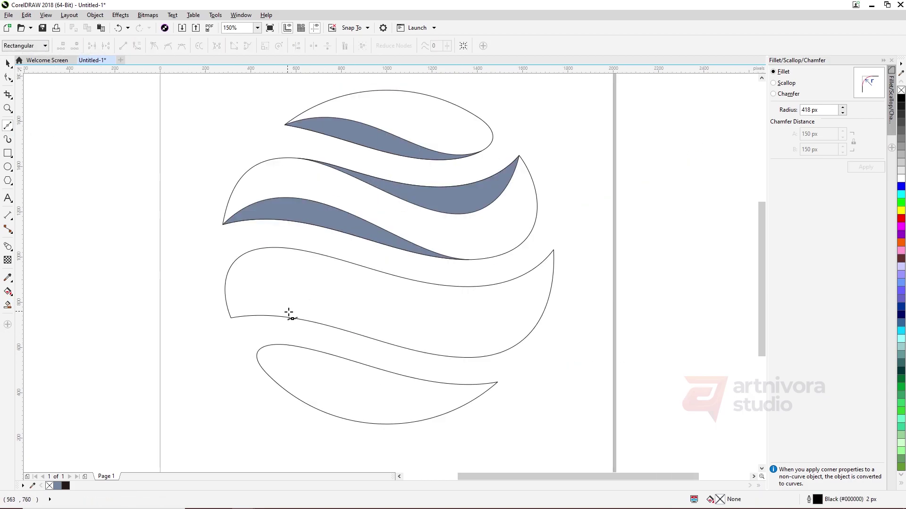
pyautogui.scroll(1, 316, 317)
pyautogui.click(636, 398)
pyautogui.moveTo(289, 263); pyautogui.dragTo(194, 246)
pyautogui.click(144, 318)
pyautogui.click(124, 352)
pyautogui.press('space')
pyautogui.click(7, 306)
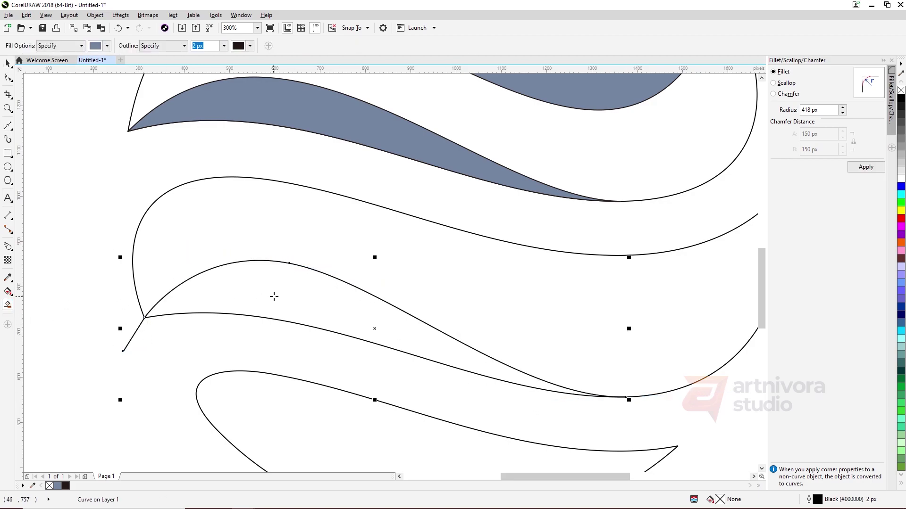
pyautogui.click(275, 297)
# Step: Draw a wavy curve from the third segment's upper left edge through its right tip and fine-tune its middle node
pyautogui.click(8, 125)
pyautogui.click(239, 176)
pyautogui.scroll(-1, 378, 203)
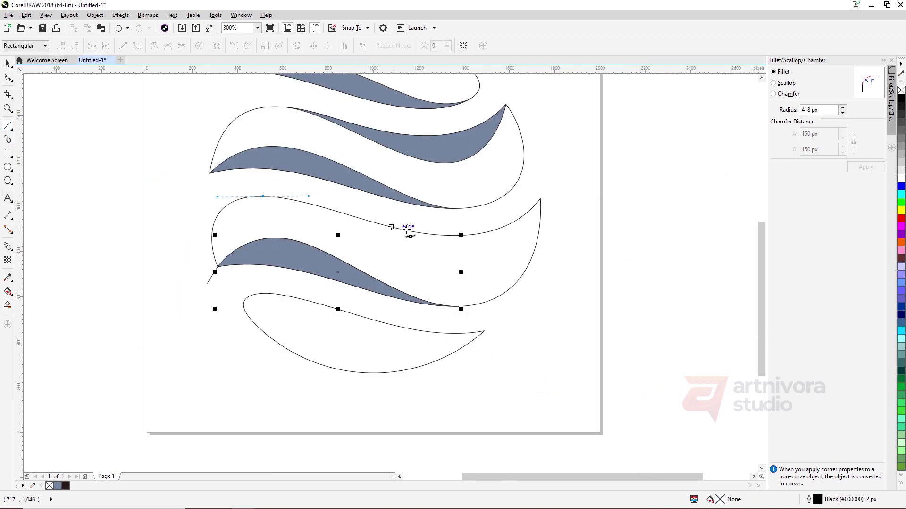
pyautogui.scroll(1, 479, 293)
pyautogui.moveTo(501, 300); pyautogui.dragTo(588, 301)
pyautogui.moveTo(659, 165); pyautogui.dragTo(673, 102)
pyautogui.click(693, 121)
pyautogui.press('space')
pyautogui.press('F10')
pyautogui.moveTo(446, 290); pyautogui.dragTo(443, 287)
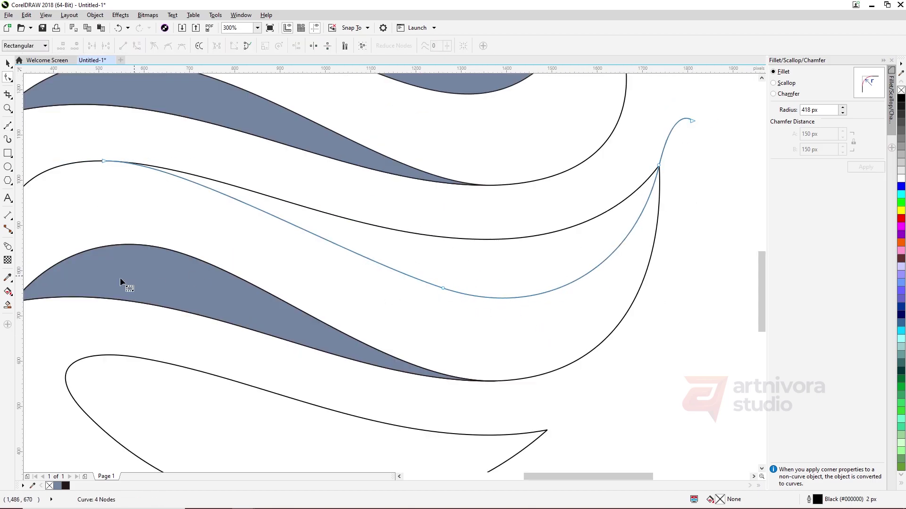
pyautogui.press('space')
# Step: Smart Fill the area under the third segment's upper edge and delete both of the segment's guide curves
pyautogui.click(7, 305)
pyautogui.click(425, 256)
pyautogui.scroll(-1, 426, 256)
pyautogui.press('space')
pyautogui.click(553, 203)
pyautogui.click(547, 194)
pyautogui.press('Delete')
pyautogui.click(214, 289)
pyautogui.press('Delete')
# Step: Draw a wavy curve in the bottom segment from its upper left edge past its right tip
pyautogui.moveTo(237, 247); pyautogui.dragTo(313, 251)
pyautogui.moveTo(470, 352); pyautogui.dragTo(546, 363)
pyautogui.click(673, 321)
pyautogui.moveTo(675, 322); pyautogui.dragTo(698, 311)
pyautogui.click(706, 297)
pyautogui.press('space')
# Step: Delete the surplus middle node of the bottom segment's wavy curve to smooth it
pyautogui.click(544, 352)
pyautogui.click(543, 356)
pyautogui.press('F10')
pyautogui.moveTo(522, 317); pyautogui.dragTo(457, 358)
pyautogui.press('Delete')
# Step: Smart Fill the area between the bottom segment's upper edge and the wavy curve, and delete the guide curve
pyautogui.click(7, 305)
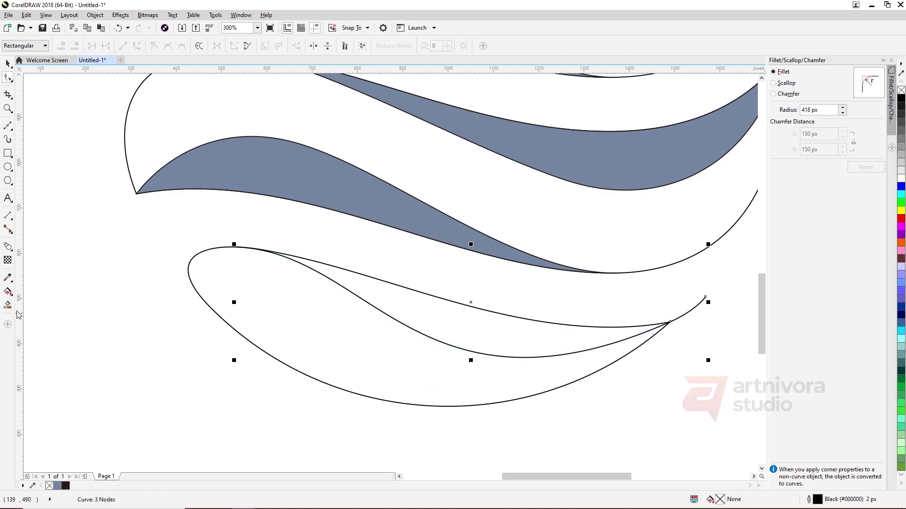
pyautogui.click(435, 315)
pyautogui.press('space')
pyautogui.click(694, 307)
pyautogui.press('Delete')
pyautogui.scroll(-2, 379, 315)
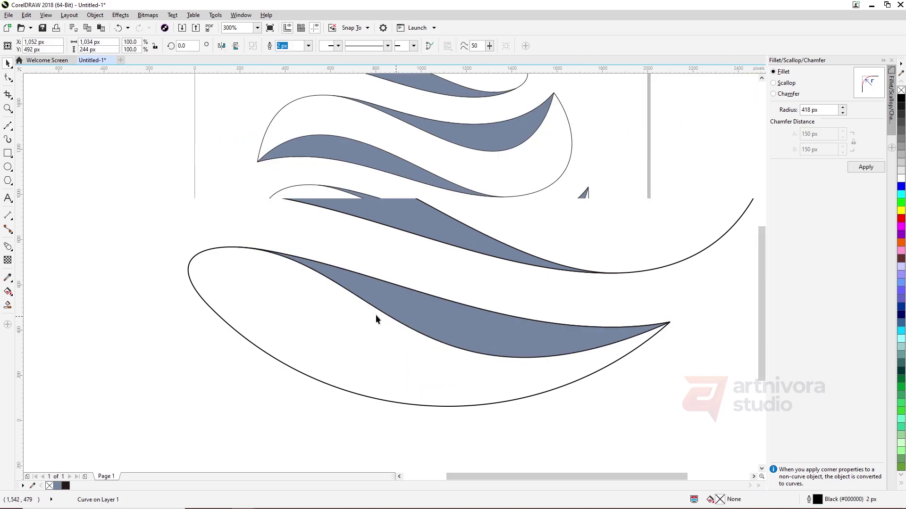
# Step: Remove the fill from all objects of the globe, leaving only their outlines
pyautogui.scroll(2, 414, 238)
pyautogui.click(341, 208)
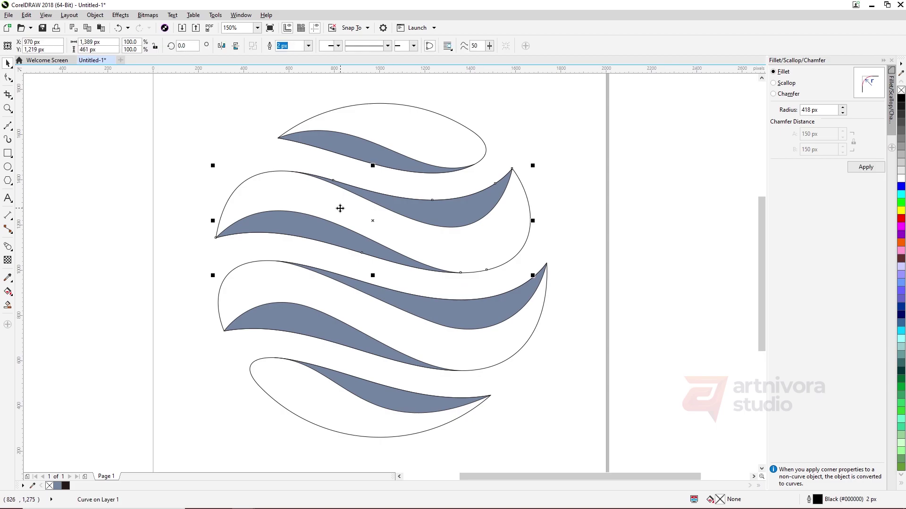
pyautogui.press('Escape')
pyautogui.scroll(-2, 503, 203)
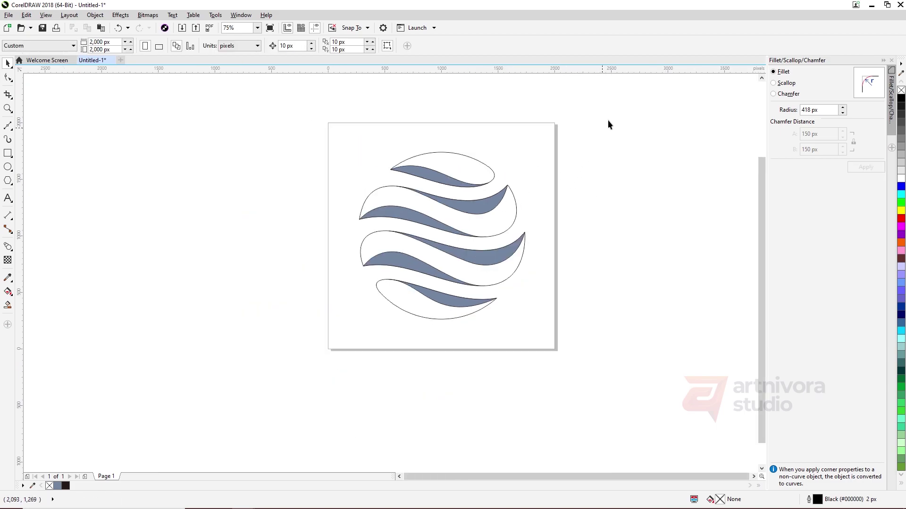
pyautogui.click(901, 90)
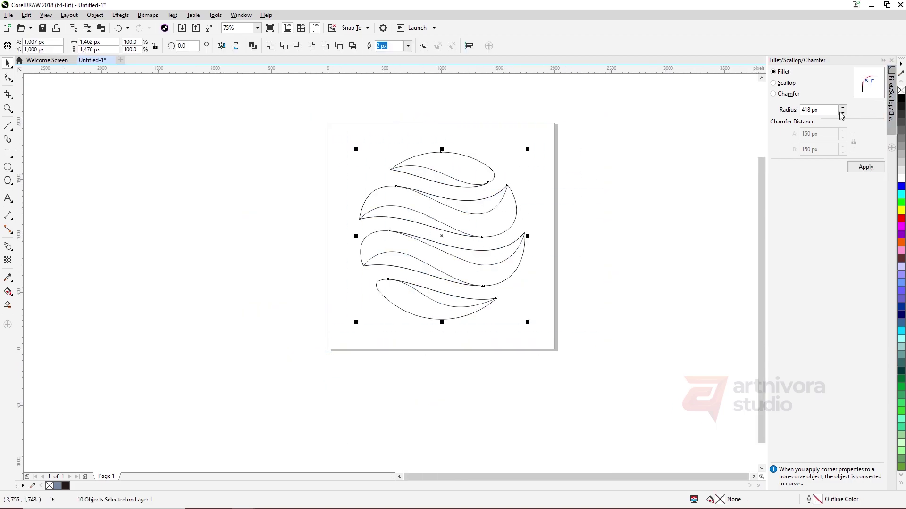
pyautogui.click(565, 178)
pyautogui.scroll(1, 486, 182)
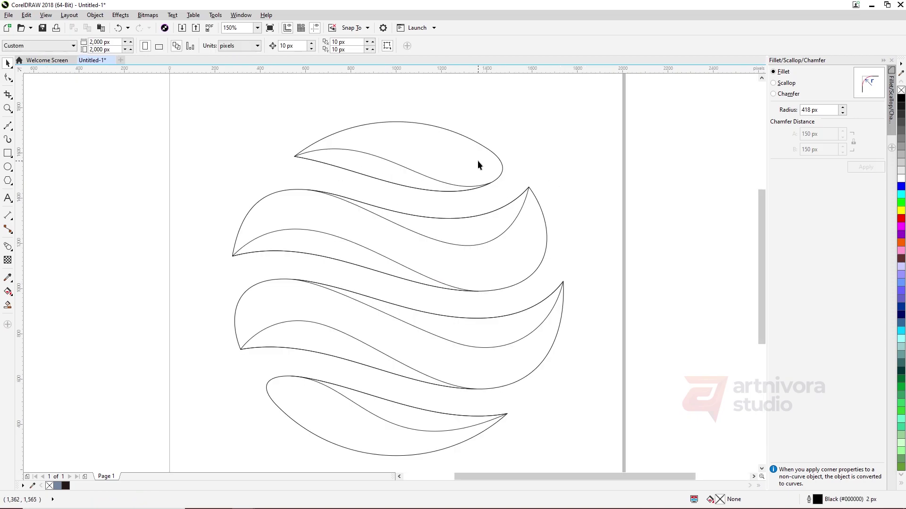
# Step: Fill the four main globe segments with light grey
pyautogui.moveTo(478, 161); pyautogui.dragTo(427, 168)
pyautogui.hotkey('ctrl', 'z')
pyautogui.keyDown('shift'); pyautogui.click(326, 221); pyautogui.keyUp('shift')
pyautogui.keyDown('shift'); pyautogui.click(270, 300); pyautogui.keyUp('shift')
pyautogui.keyDown('shift'); pyautogui.click(305, 409); pyautogui.keyUp('shift')
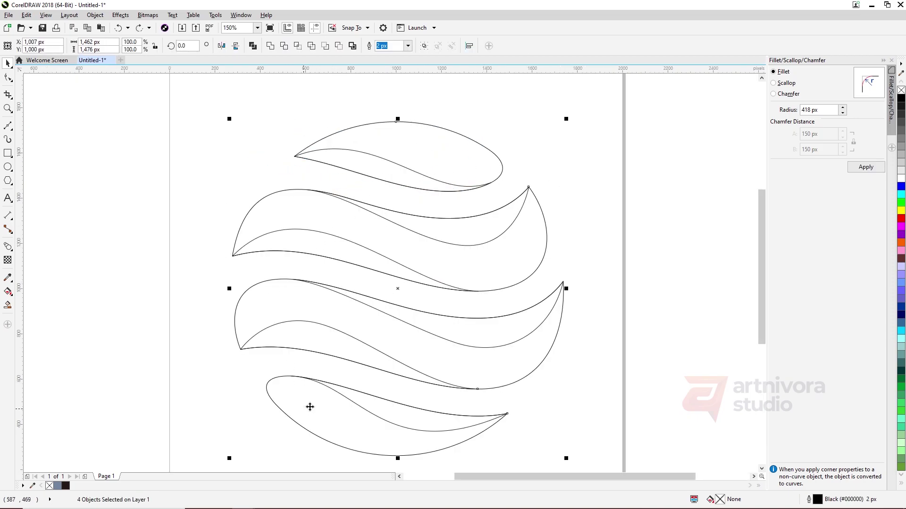
pyautogui.click(902, 163)
# Step: Fill the six wavy inner shapes of the globe segments with a darker grey
pyautogui.click(391, 164)
pyautogui.keyDown('shift'); pyautogui.click(438, 240); pyautogui.keyUp('shift')
pyautogui.keyDown('shift'); pyautogui.click(348, 241); pyautogui.keyUp('shift')
pyautogui.keyDown('shift'); pyautogui.click(470, 334); pyautogui.keyUp('shift')
pyautogui.keyDown('shift'); pyautogui.click(349, 345); pyautogui.keyUp('shift')
pyautogui.keyDown('shift'); pyautogui.click(405, 414); pyautogui.keyUp('shift')
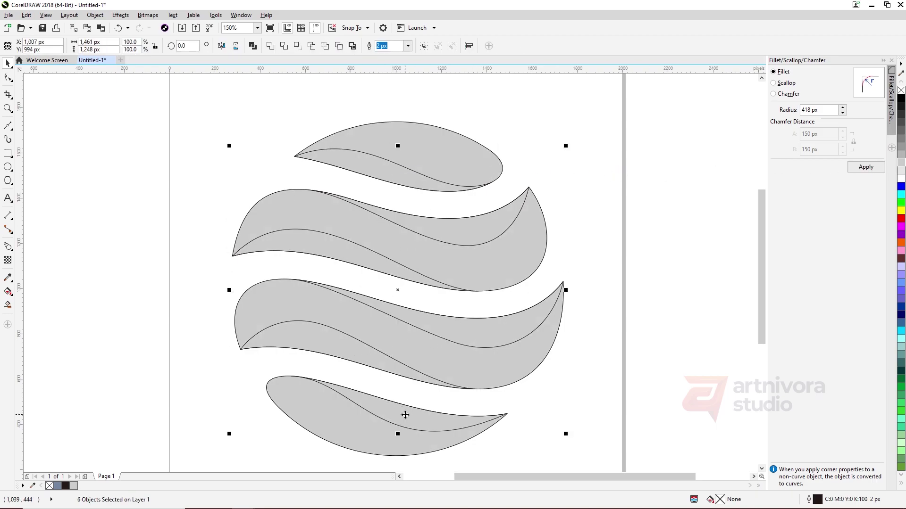
pyautogui.click(901, 152)
# Step: Remove the outlines from all globe objects by setting the outline width to None
pyautogui.scroll(-2, 399, 206)
pyautogui.moveTo(581, 132); pyautogui.dragTo(223, 389)
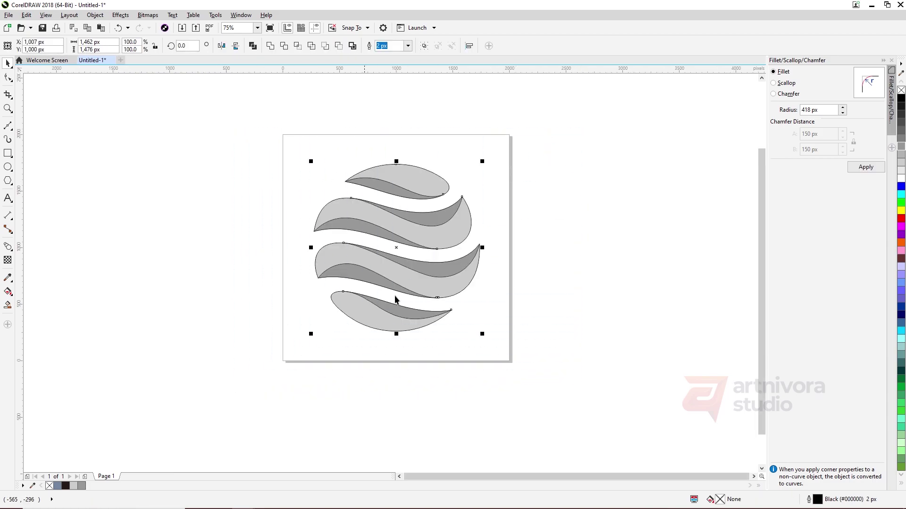
pyautogui.click(408, 45)
pyautogui.click(409, 60)
pyautogui.click(408, 46)
pyautogui.click(405, 54)
pyautogui.click(516, 210)
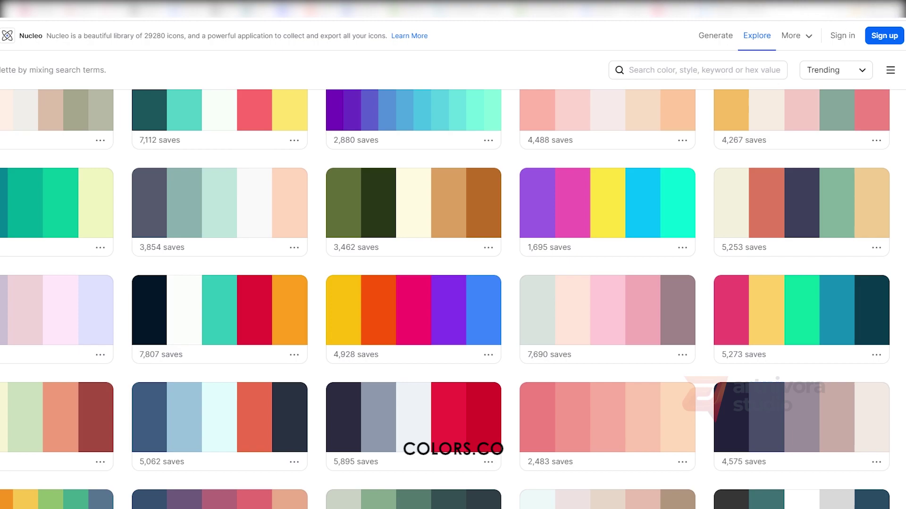
# Step: Browse the trending palettes on Coolors and open the pink, yellow, green, blue and dark teal palette in the generator
pyautogui.scroll(4, 356, 137)
pyautogui.scroll(-4, 354, 152)
pyautogui.scroll(9, 357, 154)
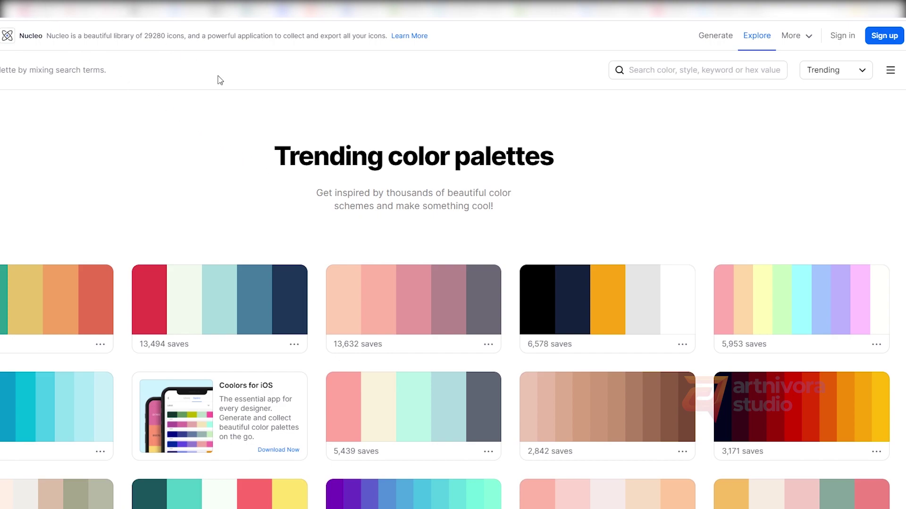
pyautogui.scroll(-6, 386, 142)
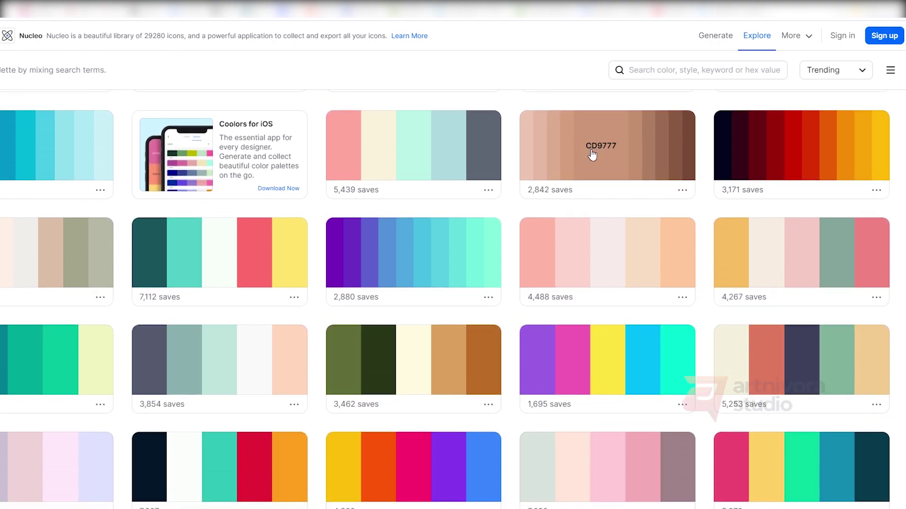
pyautogui.scroll(-4, 592, 152)
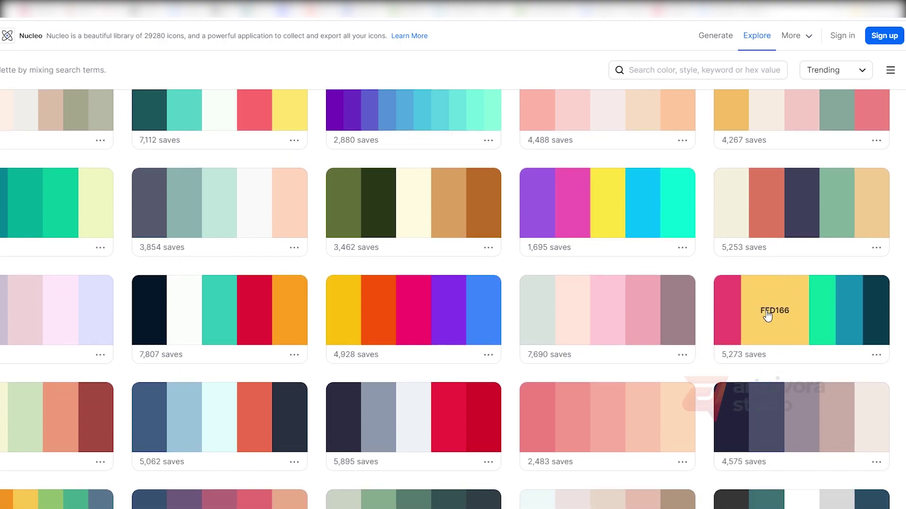
pyautogui.click(876, 356)
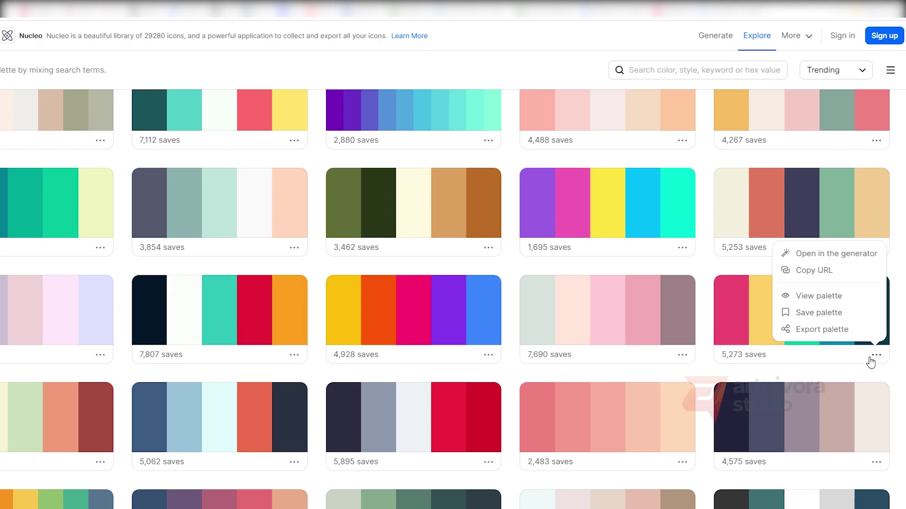
pyautogui.click(841, 260)
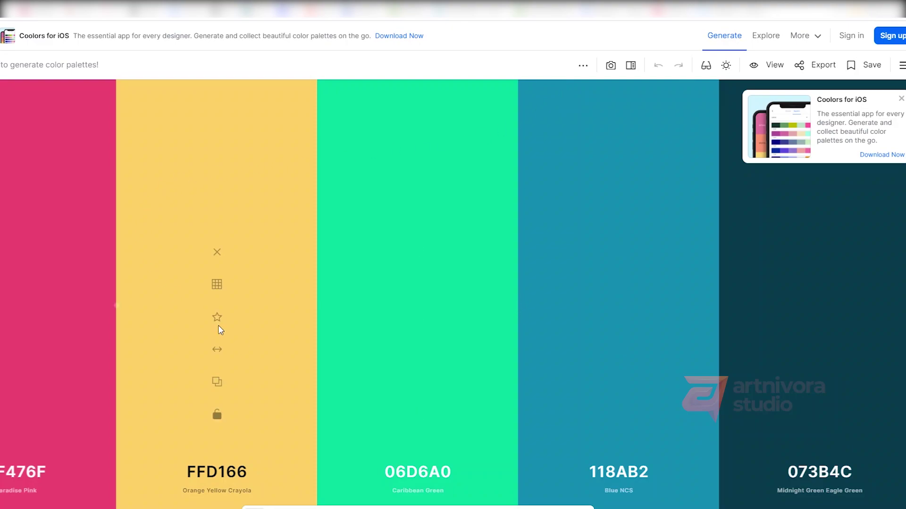
# Step: Close the iOS app advert, capture a screenshot of the five colour columns and copy it
pyautogui.click(901, 98)
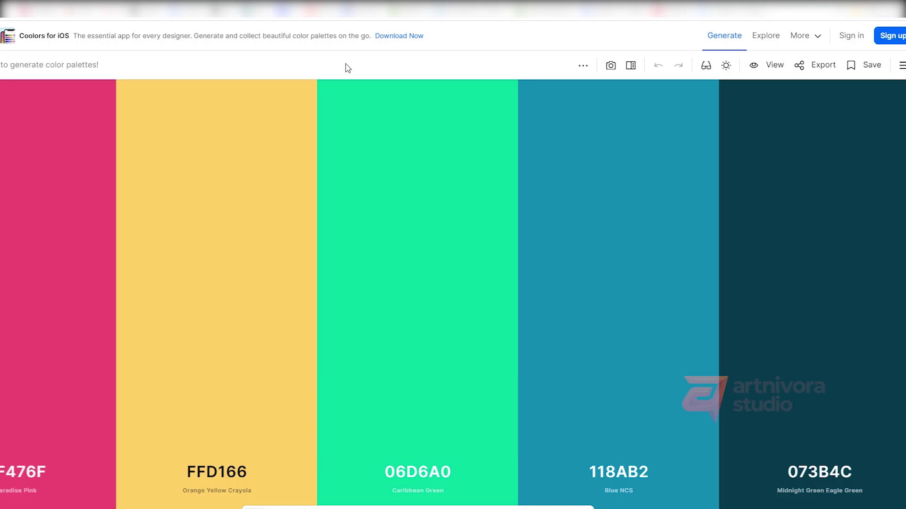
pyautogui.press('Print')
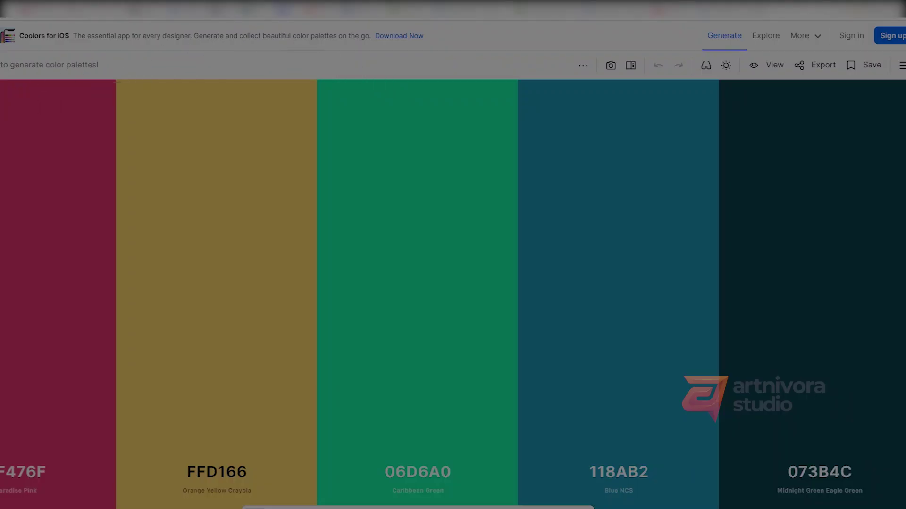
pyautogui.moveTo(0, 80)
pyautogui.mouseDown()
pyautogui.moveTo(529, 370)
pyautogui.moveTo(877, 508)
pyautogui.moveTo(903, 506)
pyautogui.mouseUp()
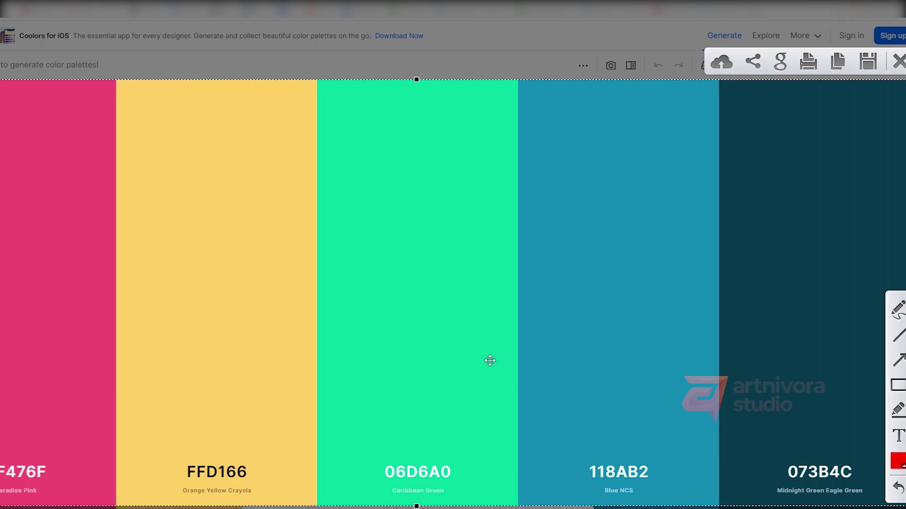
pyautogui.hotkey('ctrl', 'c')
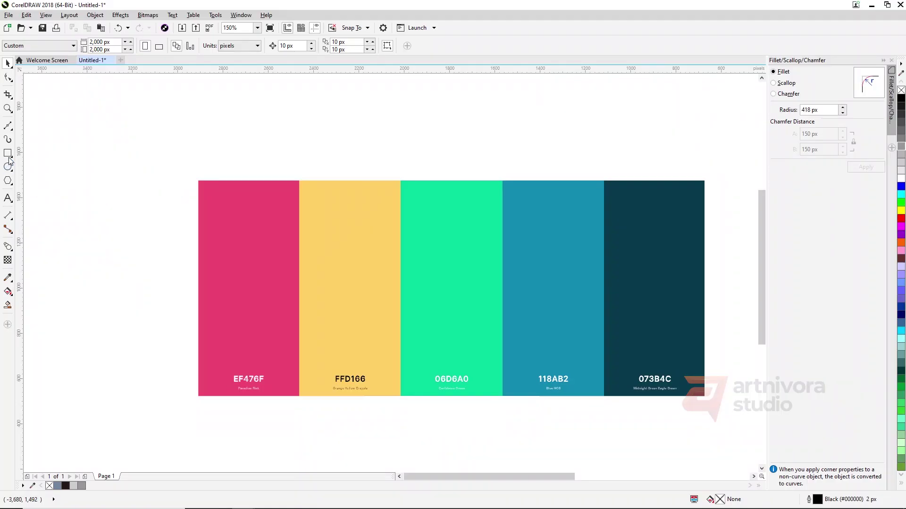
# Step: Draw a square above the pasted palette's first column and repeat it into an evenly spaced row of five squares
pyautogui.click(7, 153)
pyautogui.moveTo(216, 113)
pyautogui.mouseDown()
pyautogui.moveTo(266, 162)
pyautogui.moveTo(343, 146)
pyautogui.mouseUp()
pyautogui.hotkey('ctrl', 'r')
pyautogui.hotkey('ctrl', 'r')
pyautogui.hotkey('ctrl', 'r')
pyautogui.moveTo(715, 168); pyautogui.dragTo(680, 163)
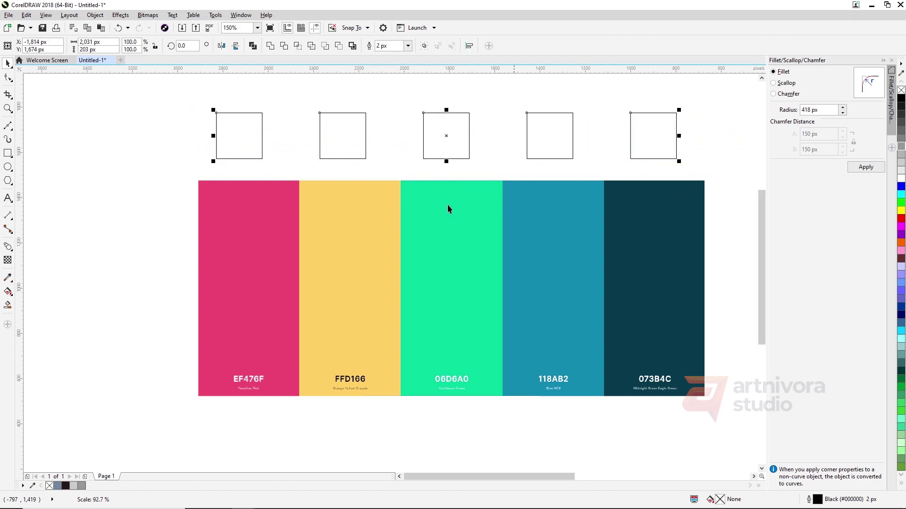
# Step: Fill the first square with the palette's pink EF476F and the second with yellow FFD166, using the colour eyedropper
pyautogui.click(144, 226)
pyautogui.click(8, 278)
pyautogui.click(255, 238)
pyautogui.click(243, 124)
pyautogui.press('space')
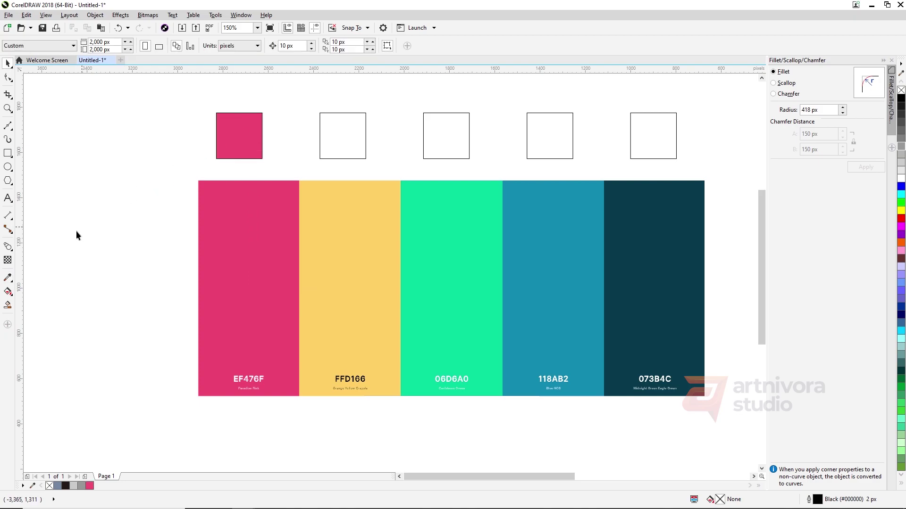
pyautogui.click(8, 278)
pyautogui.click(335, 227)
pyautogui.click(344, 138)
pyautogui.press('space')
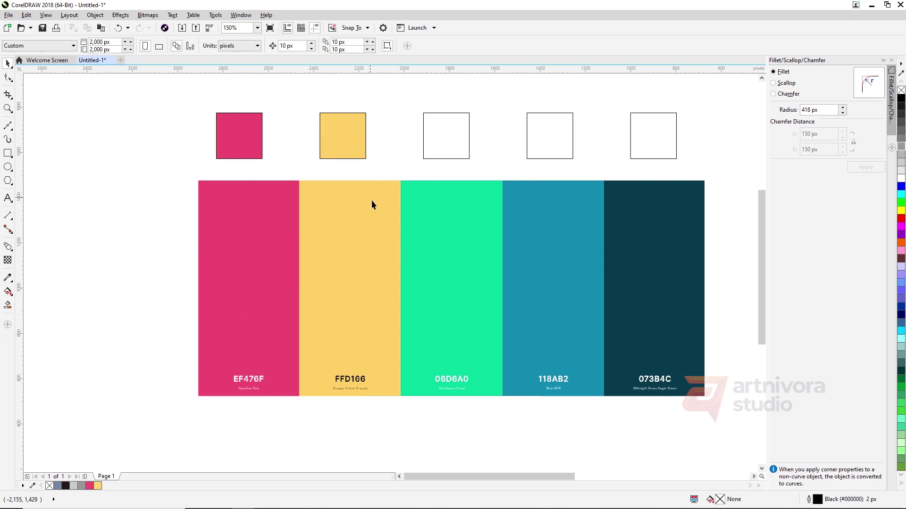
# Step: Fill the remaining three squares with the palette's green 06D6A0, blue 118AB2 and dark teal 073B4C
pyautogui.click(429, 233)
pyautogui.click(437, 137)
pyautogui.click(576, 218)
pyautogui.click(549, 137)
pyautogui.click(663, 228)
pyautogui.click(654, 137)
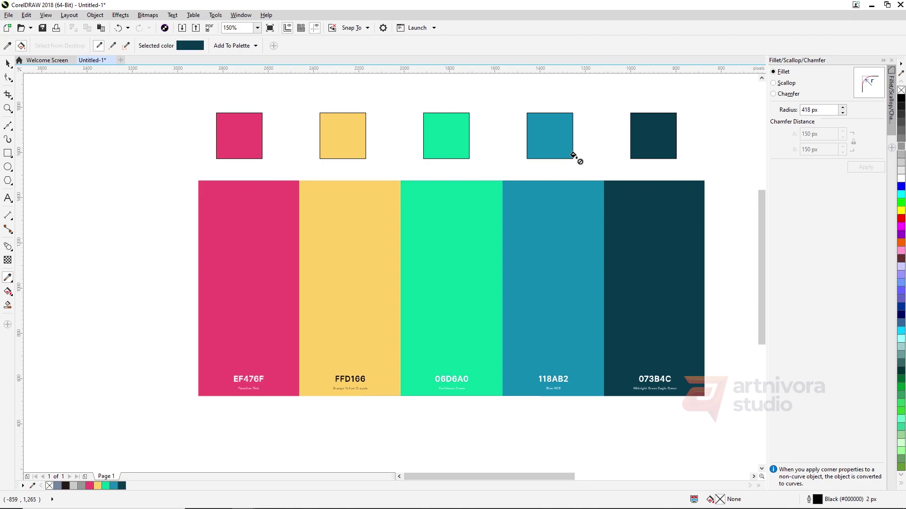
pyautogui.scroll(-1, 589, 152)
pyautogui.press('space')
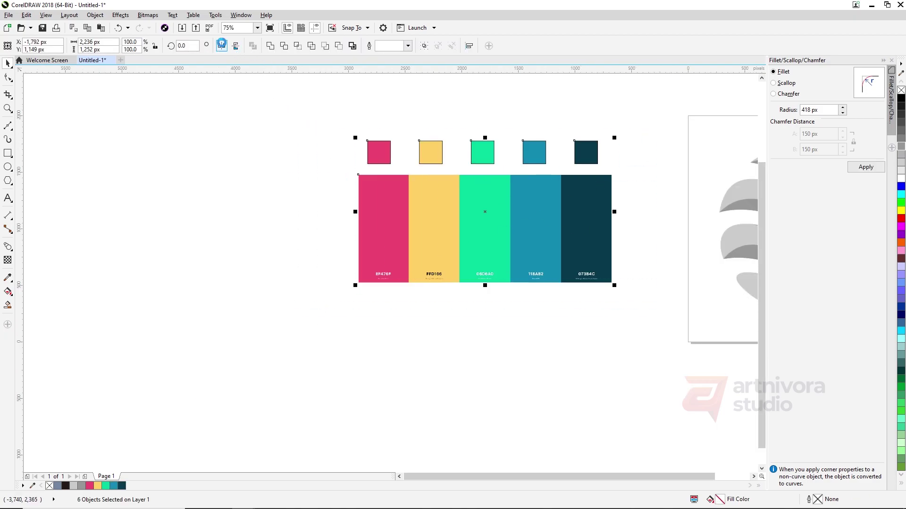
# Step: Mirror the palette image and the five swatches horizontally and move them farther away from the page
pyautogui.click(222, 45)
pyautogui.moveTo(508, 241); pyautogui.dragTo(348, 183)
pyautogui.click(443, 204)
pyautogui.scroll(1, 194, 196)
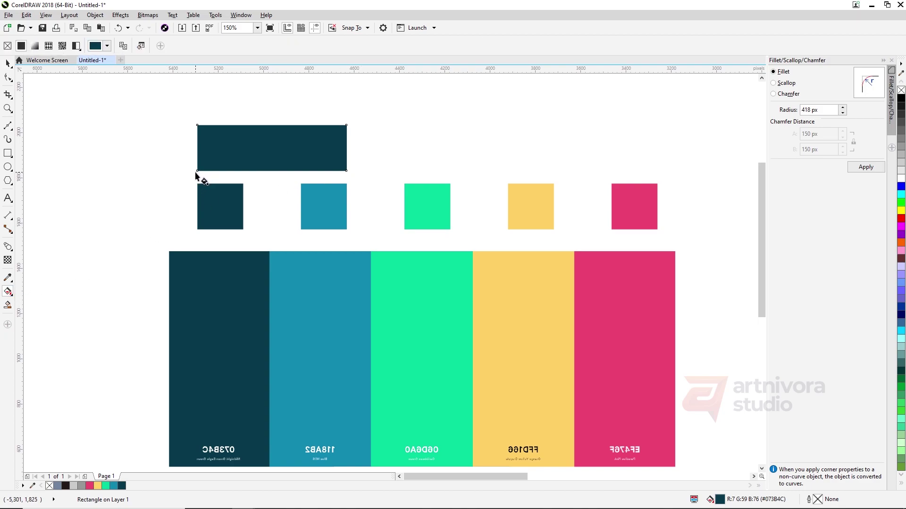
# Step: Apply a horizontal linear fountain fill to the rectangle above the swatches, from dark teal to the sampled blue #118AB2
pyautogui.moveTo(197, 173); pyautogui.dragTo(346, 170)
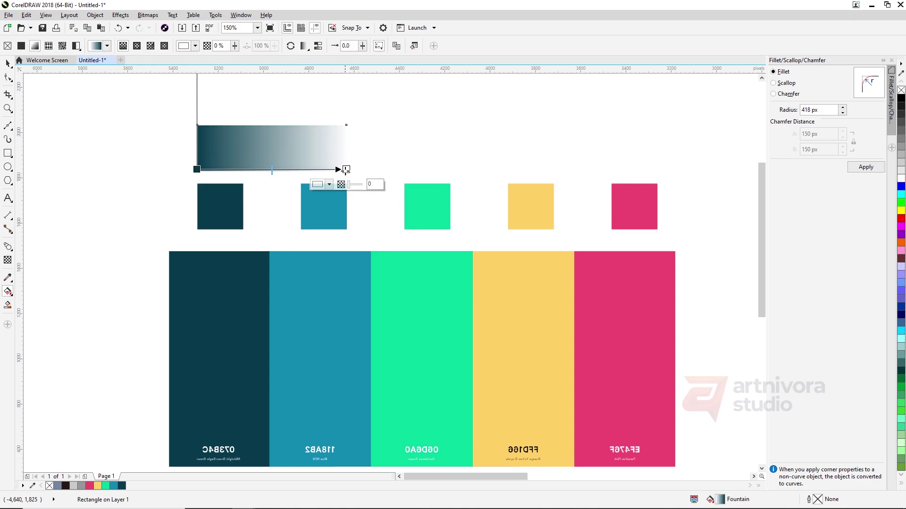
pyautogui.click(321, 187)
pyautogui.click(349, 208)
pyautogui.click(304, 211)
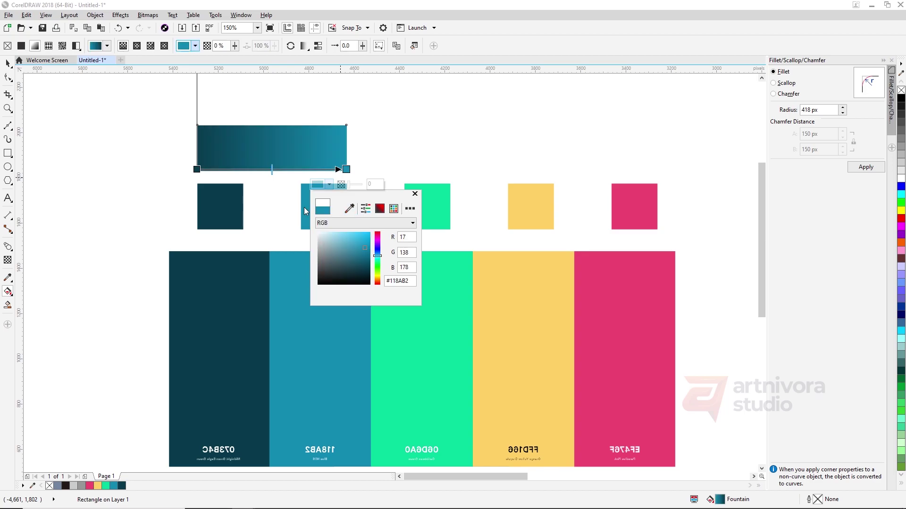
pyautogui.click(8, 63)
pyautogui.scroll(-2, 260, 215)
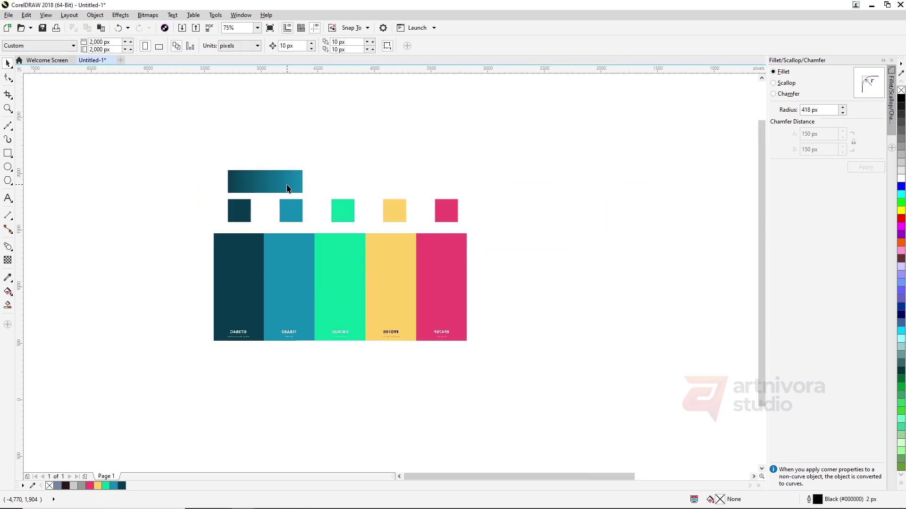
# Step: Duplicate the gradient rectangle above the blue and green swatches and set the copy's start colour to the sampled blue #1189B1
pyautogui.moveTo(229, 195); pyautogui.dragTo(332, 156)
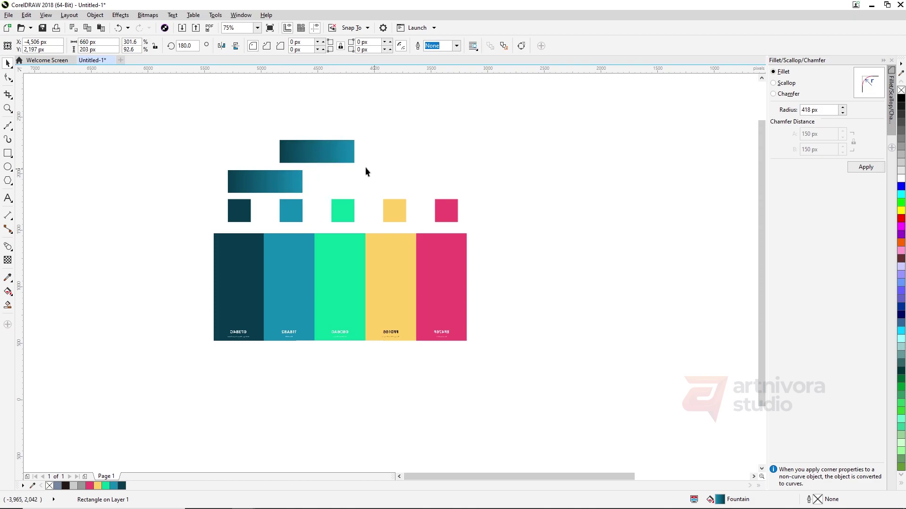
pyautogui.press('g')
pyautogui.scroll(3, 318, 152)
pyautogui.click(238, 171)
pyautogui.click(220, 186)
pyautogui.click(241, 210)
pyautogui.click(282, 189)
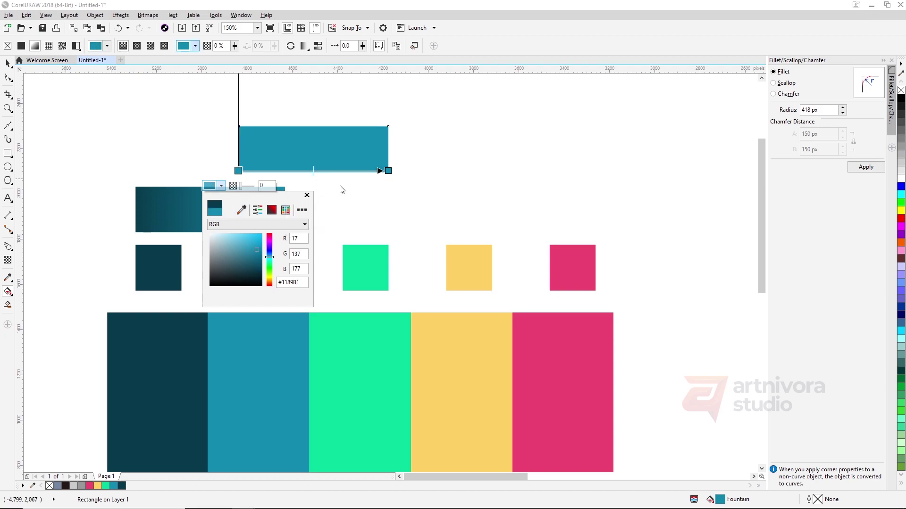
# Step: Set the end colour of the second gradient rectangle to the green swatch's #06D6A0
pyautogui.click(388, 170)
pyautogui.click(371, 185)
pyautogui.click(391, 209)
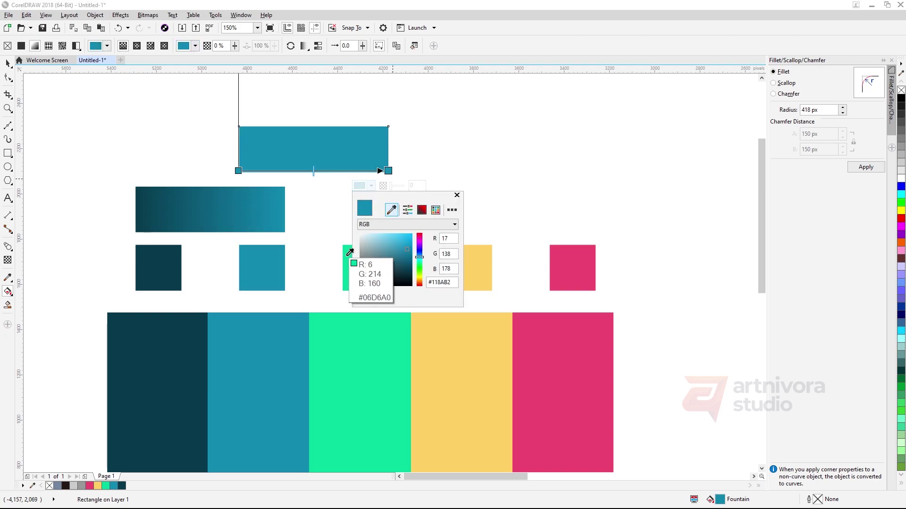
pyautogui.click(347, 256)
pyautogui.click(10, 64)
pyautogui.click(148, 104)
pyautogui.scroll(-2, 351, 154)
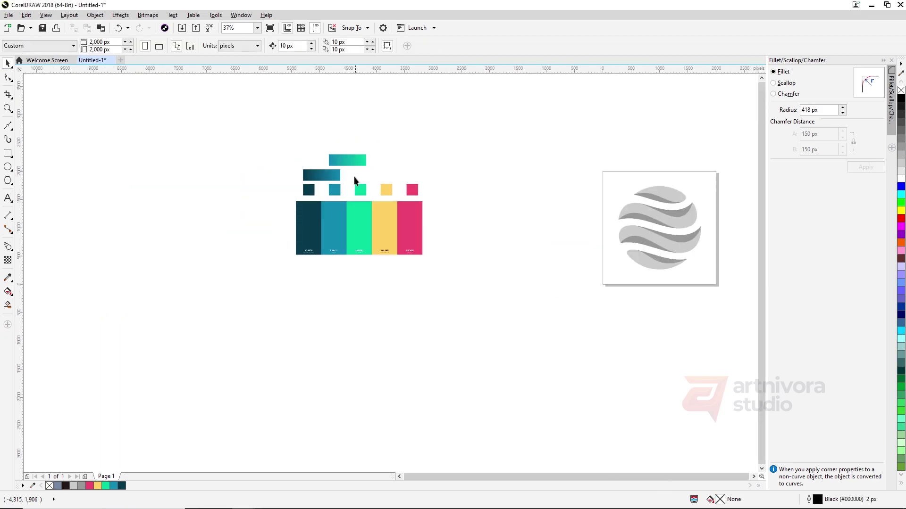
# Step: Duplicate the blue-to-green gradient rectangle twice, continuing the staircase diagonally upward to the right
pyautogui.scroll(5, 357, 180)
pyautogui.click(346, 152)
pyautogui.scroll(-2, 347, 153)
pyautogui.moveTo(280, 163); pyautogui.dragTo(335, 136)
pyautogui.rightClick(335, 136)
pyautogui.hotkey('ctrl', 'r')
pyautogui.click(477, 166)
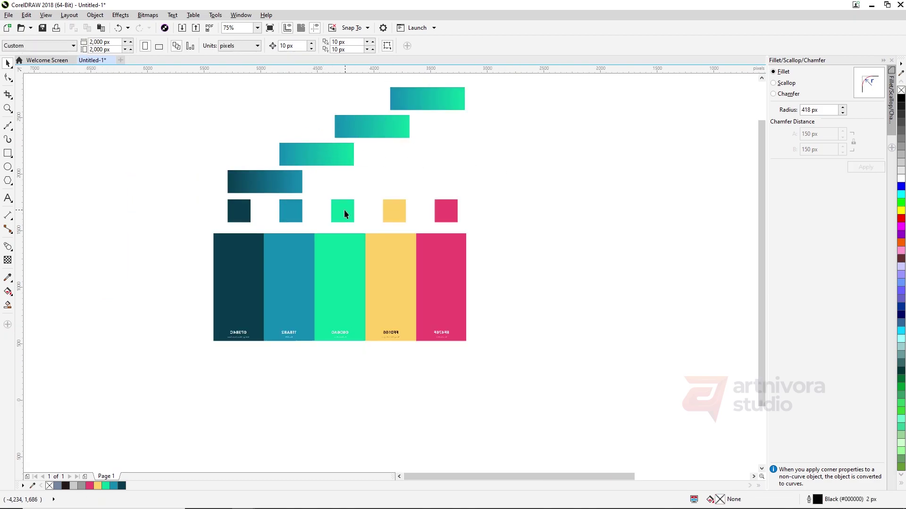
# Step: Set the start colour of the third gradient rectangle to the green swatch's colour
pyautogui.click(366, 135)
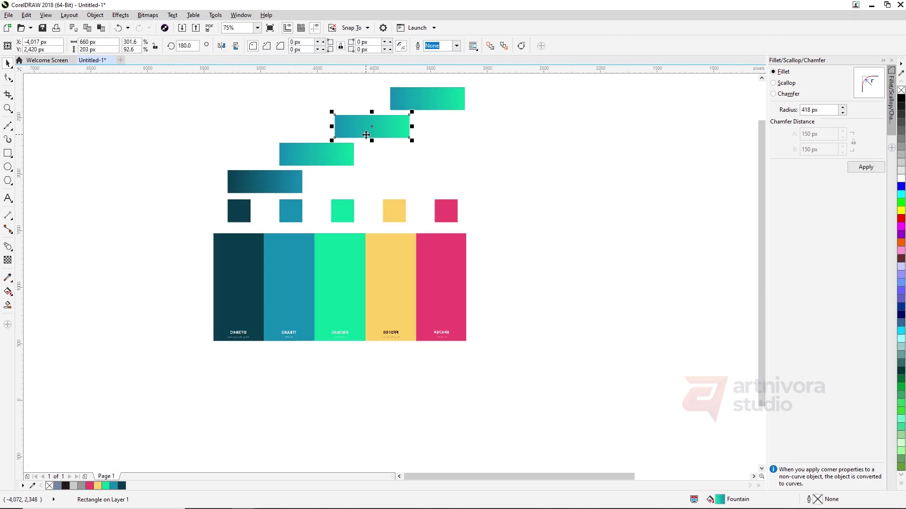
pyautogui.click(8, 291)
pyautogui.click(334, 137)
pyautogui.scroll(3, 344, 137)
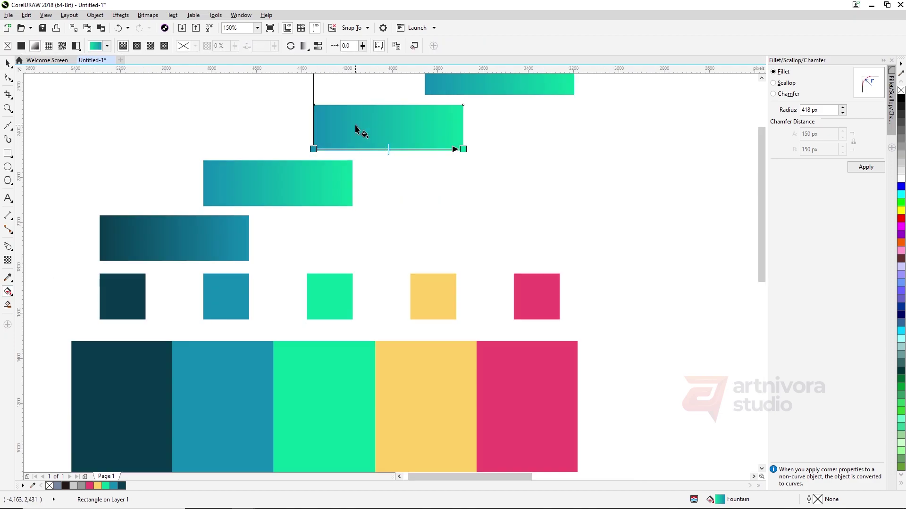
pyautogui.click(270, 173)
pyautogui.click(254, 189)
pyautogui.click(275, 212)
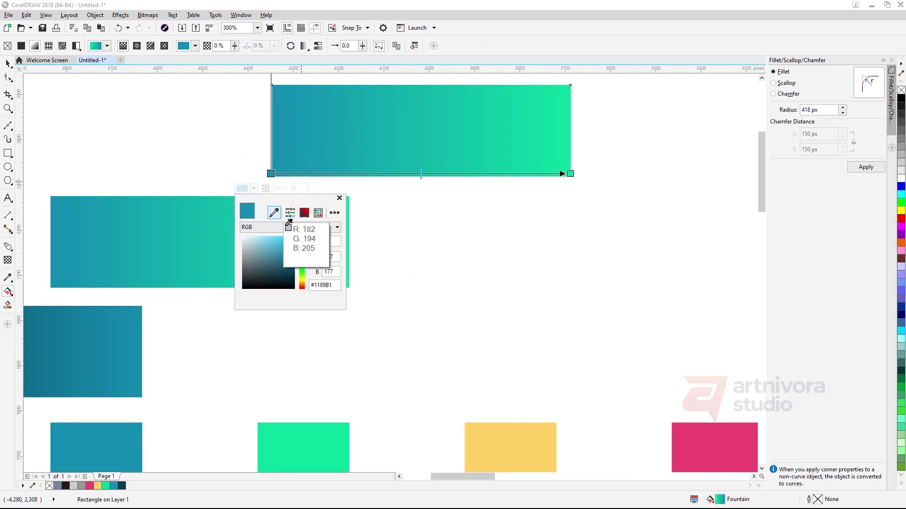
pyautogui.click(296, 443)
# Step: Set the end colour of the third gradient rectangle to the yellow swatch's colour
pyautogui.click(570, 174)
pyautogui.click(569, 173)
pyautogui.click(552, 188)
pyautogui.click(573, 213)
pyautogui.click(538, 455)
pyautogui.click(459, 148)
pyautogui.scroll(-2, 461, 149)
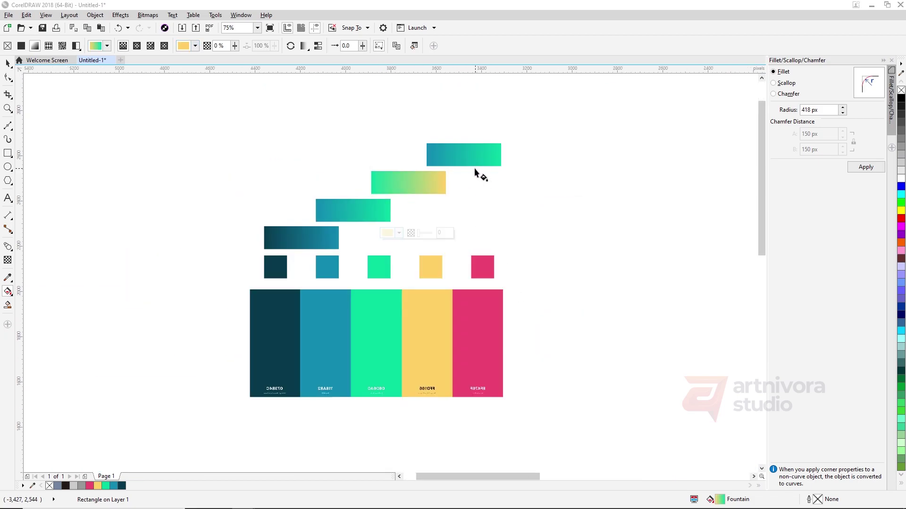
# Step: Set the start colour of the topmost gradient rectangle to the yellow swatch's colour
pyautogui.scroll(1, 475, 168)
pyautogui.click(428, 147)
pyautogui.press('space')
pyautogui.press('g')
pyautogui.click(377, 162)
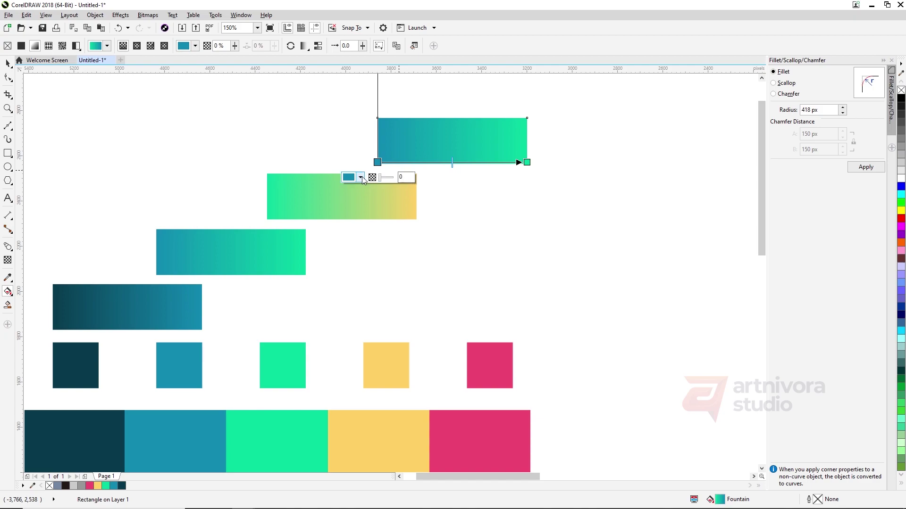
pyautogui.click(359, 177)
pyautogui.click(380, 201)
pyautogui.click(404, 357)
# Step: Set the end colour of the topmost gradient rectangle to the pink swatch's colour
pyautogui.click(527, 163)
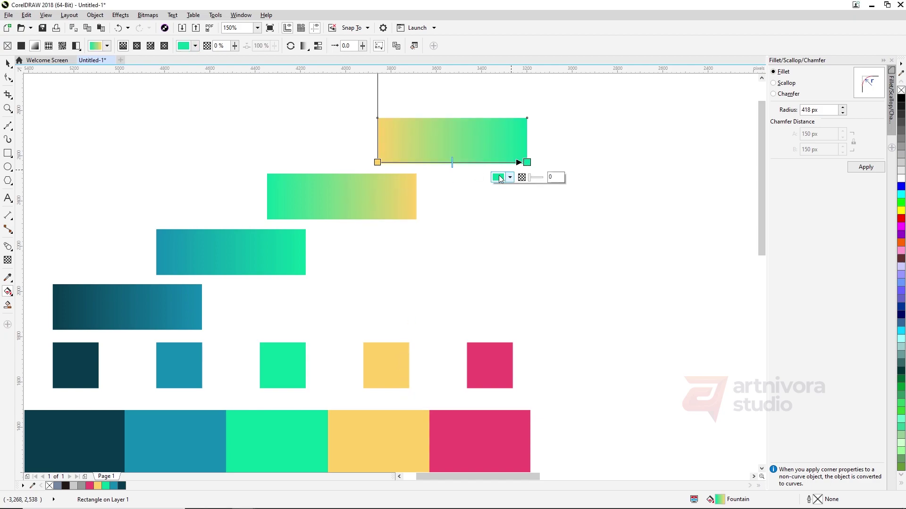
pyautogui.click(509, 177)
pyautogui.click(530, 201)
pyautogui.click(493, 362)
pyautogui.press('space')
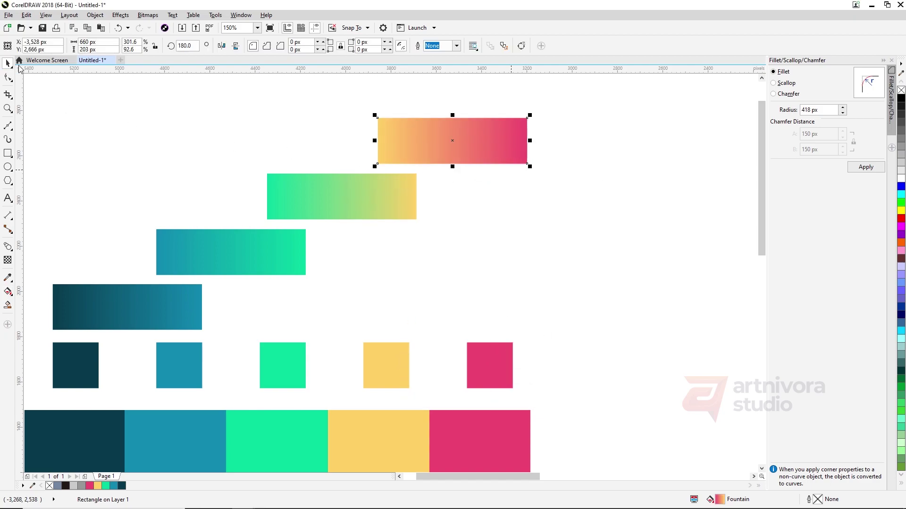
pyautogui.scroll(-3, 332, 170)
pyautogui.click(309, 180)
pyautogui.scroll(2, 289, 205)
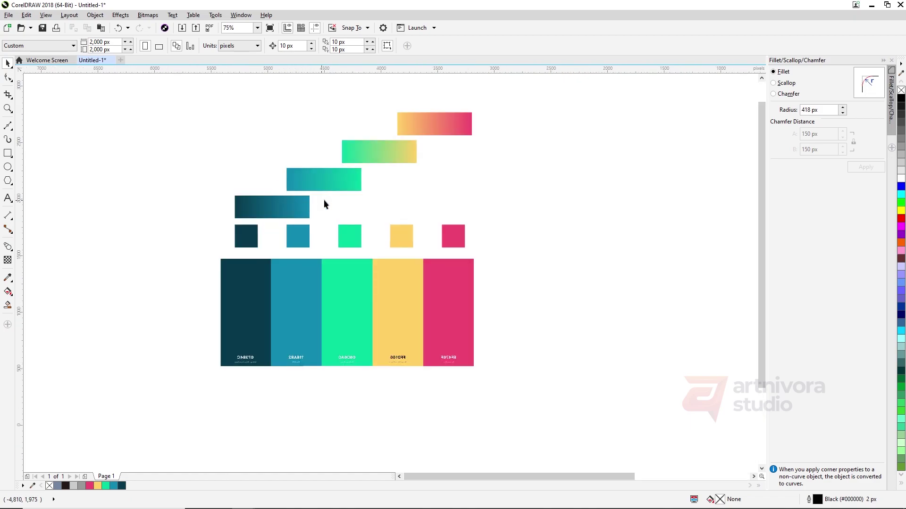
# Step: Move the four gradient rectangles away from the colour palette to the free area beside the logo page
pyautogui.moveTo(494, 237); pyautogui.dragTo(331, 228)
pyautogui.scroll(-1, 315, 236)
pyautogui.moveTo(196, 224); pyautogui.dragTo(355, 309)
pyautogui.moveTo(334, 196); pyautogui.dragTo(147, 330)
pyautogui.moveTo(256, 285); pyautogui.dragTo(149, 285)
pyautogui.click(461, 305)
pyautogui.scroll(1, 398, 301)
pyautogui.moveTo(211, 378); pyautogui.dragTo(211, 377)
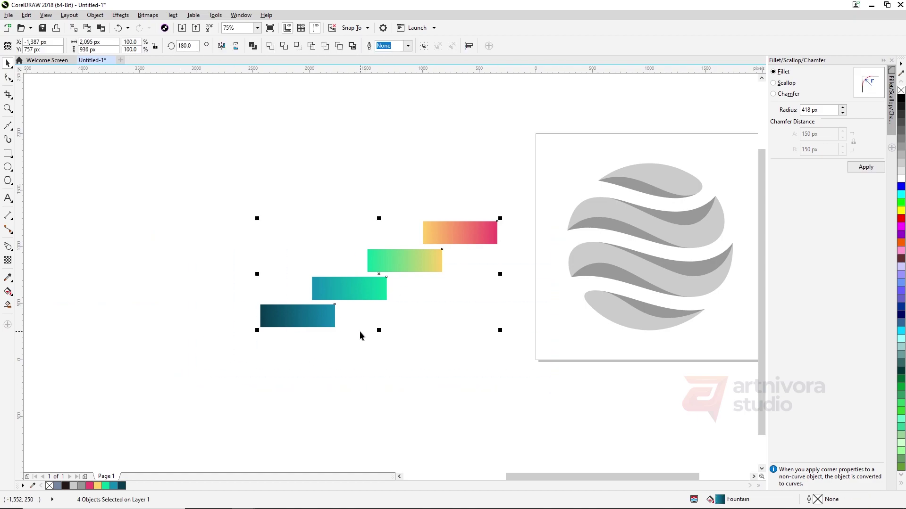
# Step: Left-align the four gradient rectangles into one column and place the column close to the page
pyautogui.press('l')
pyautogui.moveTo(310, 331); pyautogui.dragTo(488, 294)
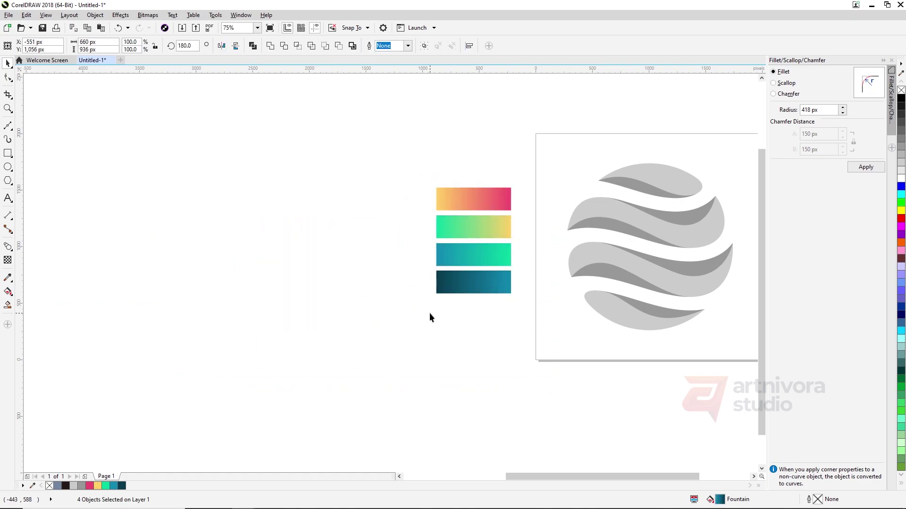
pyautogui.click(429, 313)
# Step: Copy the navy-blue gradient fill onto the bottom globe segment and the blue-green gradient fill onto the third segment
pyautogui.scroll(-3, 332, 279)
pyautogui.scroll(6, 466, 242)
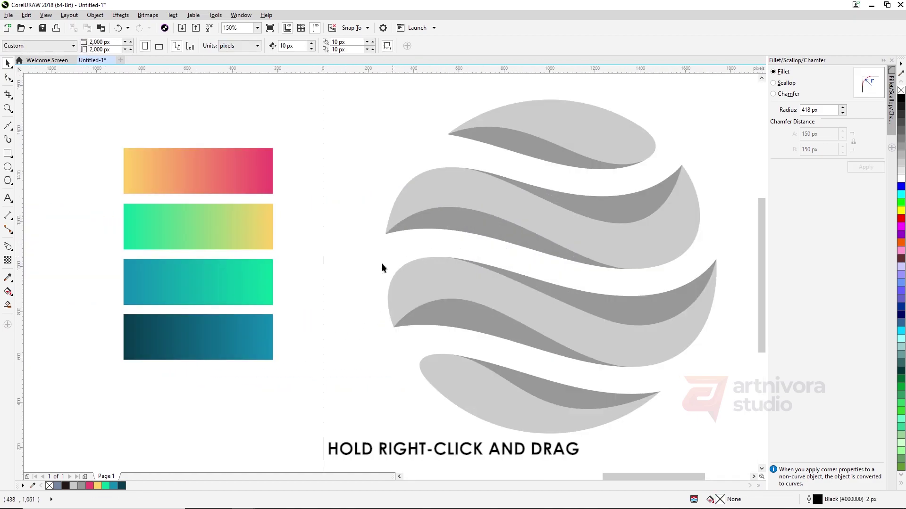
pyautogui.moveTo(238, 342); pyautogui.dragTo(467, 375)
pyautogui.click(500, 404)
pyautogui.moveTo(218, 297); pyautogui.dragTo(409, 279)
pyautogui.click(472, 309)
# Step: Copy the green-yellow gradient fill onto the second globe segment and the yellow-pink gradient fill onto the top segment
pyautogui.moveTo(237, 242); pyautogui.dragTo(440, 196)
pyautogui.click(504, 229)
pyautogui.moveTo(216, 179); pyautogui.dragTo(540, 121)
pyautogui.click(572, 150)
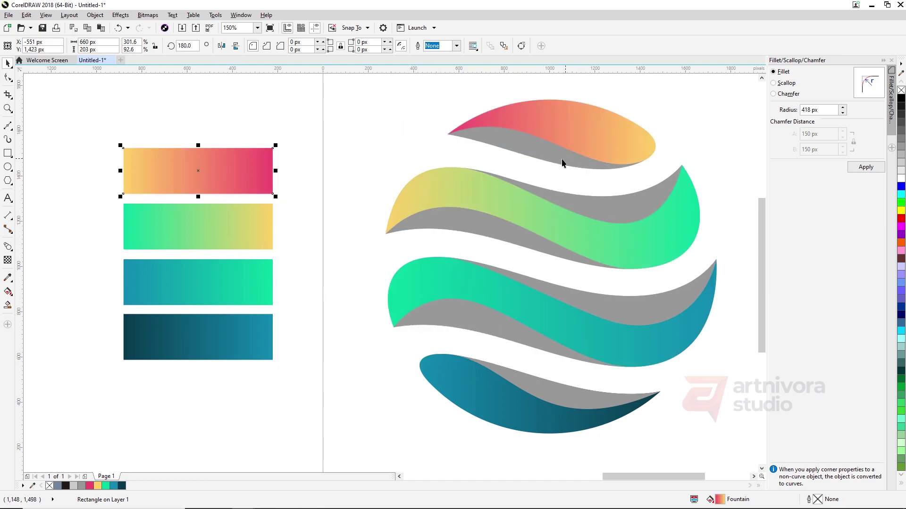
pyautogui.click(349, 158)
# Step: Move the four gradient rectangles about 600 px farther left, away from the page
pyautogui.scroll(-1, 349, 158)
pyautogui.scroll(-1, 486, 163)
pyautogui.scroll(1, 470, 156)
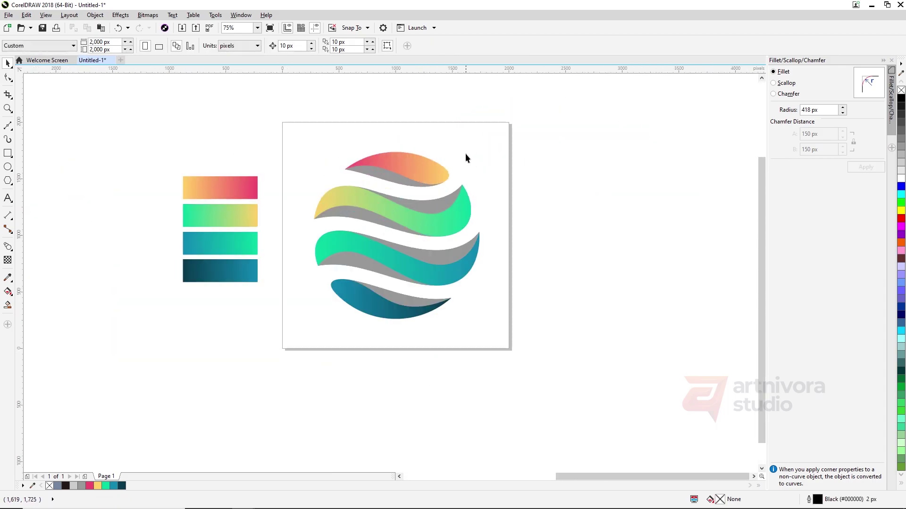
pyautogui.moveTo(280, 304); pyautogui.dragTo(279, 305)
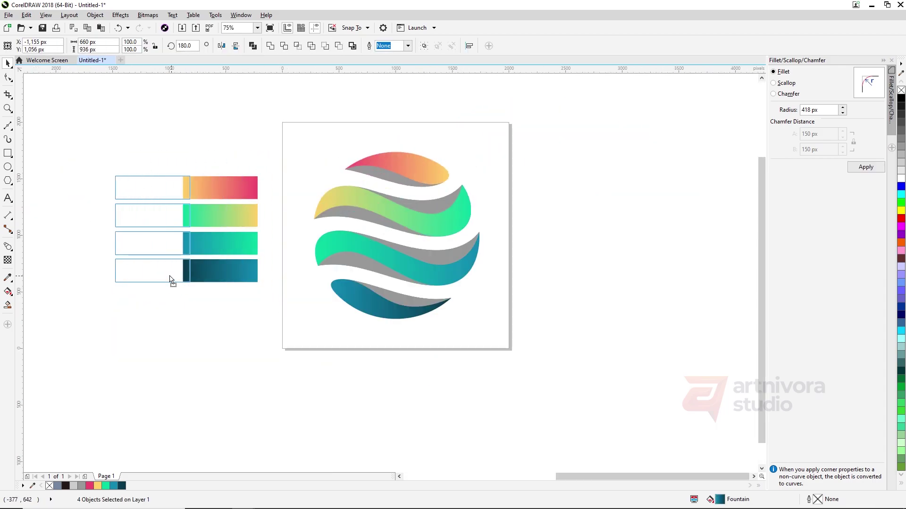
pyautogui.click(252, 316)
# Step: Redirect the bottom globe segment's gradient diagonally from its lower right to its upper left with the Interactive Fill tool
pyautogui.scroll(-2, 286, 219)
pyautogui.scroll(3, 335, 200)
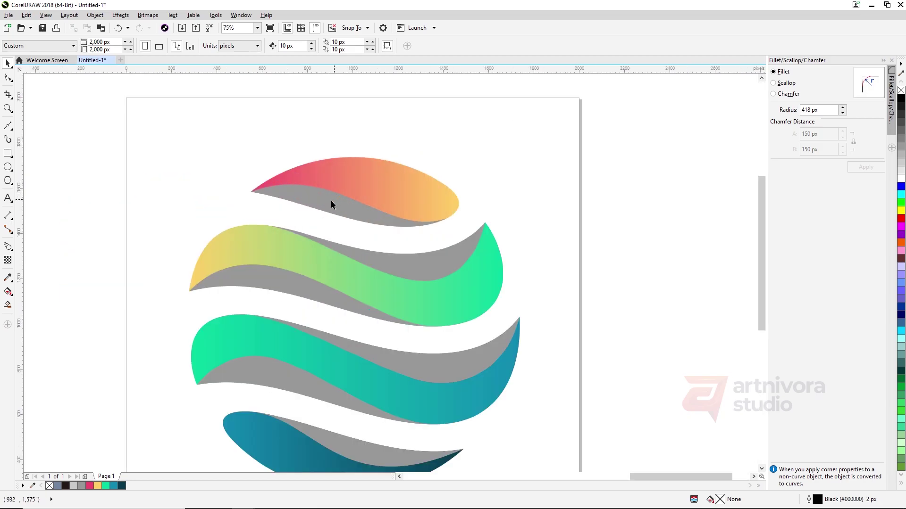
pyautogui.scroll(-1, 331, 201)
pyautogui.scroll(-1, 259, 287)
pyautogui.scroll(1, 259, 287)
pyautogui.click(287, 283)
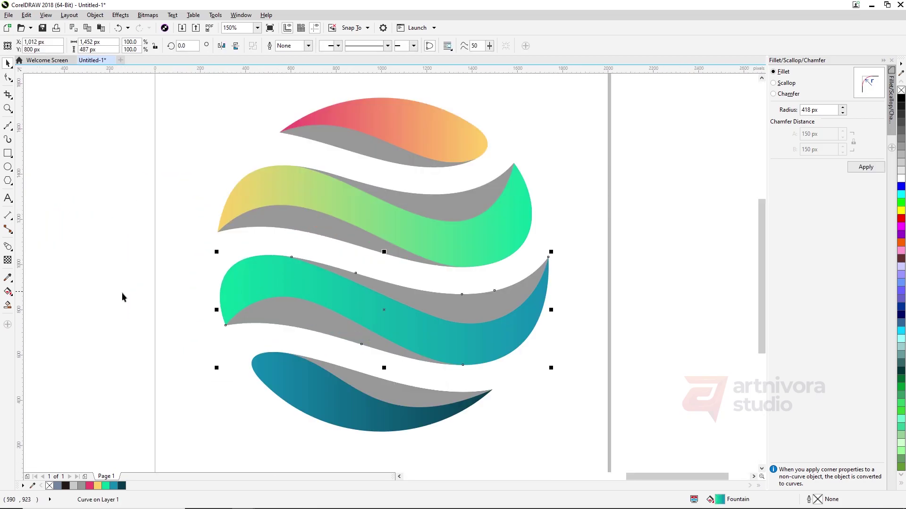
pyautogui.click(8, 292)
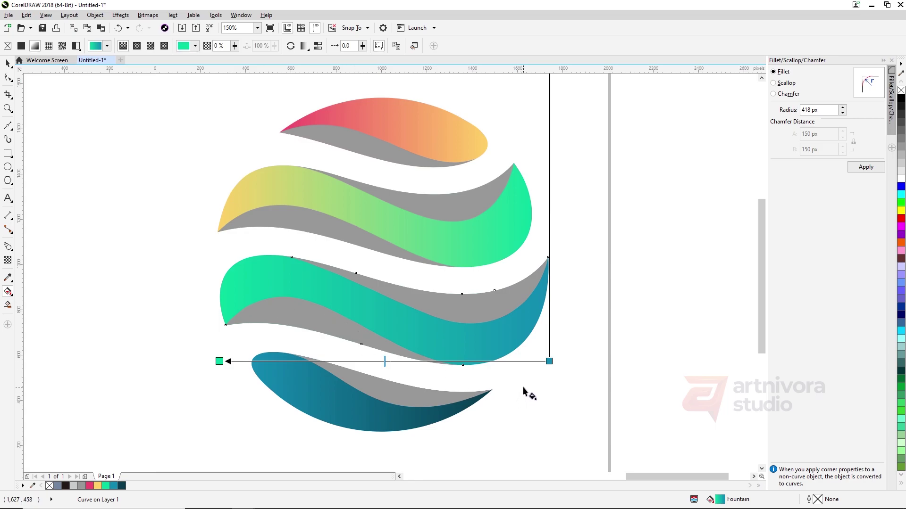
pyautogui.press('space')
pyautogui.click(358, 411)
pyautogui.press('space')
pyautogui.moveTo(452, 446); pyautogui.dragTo(271, 353)
# Step: Slant the gradients of the third and second globe segments diagonally from lower right to upper left
pyautogui.click(423, 333)
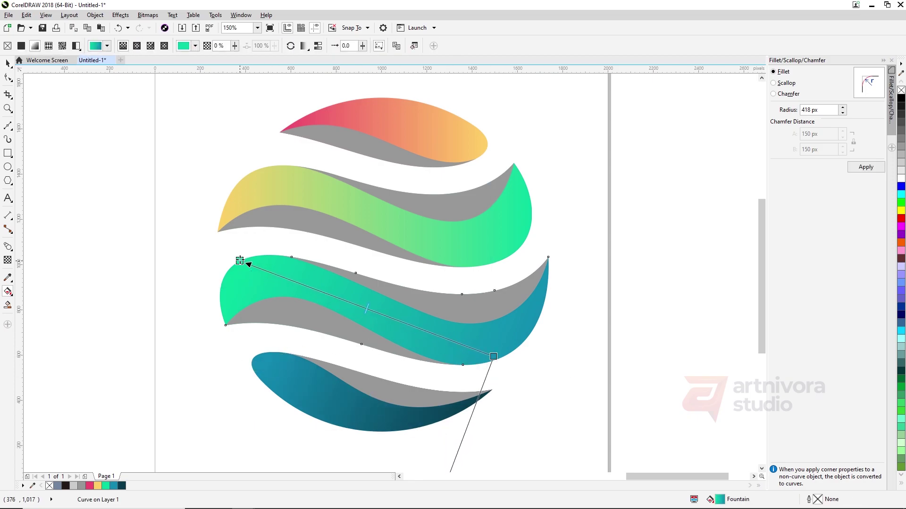
pyautogui.click(368, 217)
pyautogui.moveTo(465, 297); pyautogui.dragTo(236, 162)
# Step: Redirect the top globe segment's gradient diagonally, with yellow at its left tip and pink at its right end
pyautogui.click(405, 134)
pyautogui.moveTo(491, 182); pyautogui.dragTo(469, 186)
pyautogui.moveTo(279, 111); pyautogui.dragTo(290, 108)
pyautogui.moveTo(484, 183); pyautogui.dragTo(507, 193)
pyautogui.press('space')
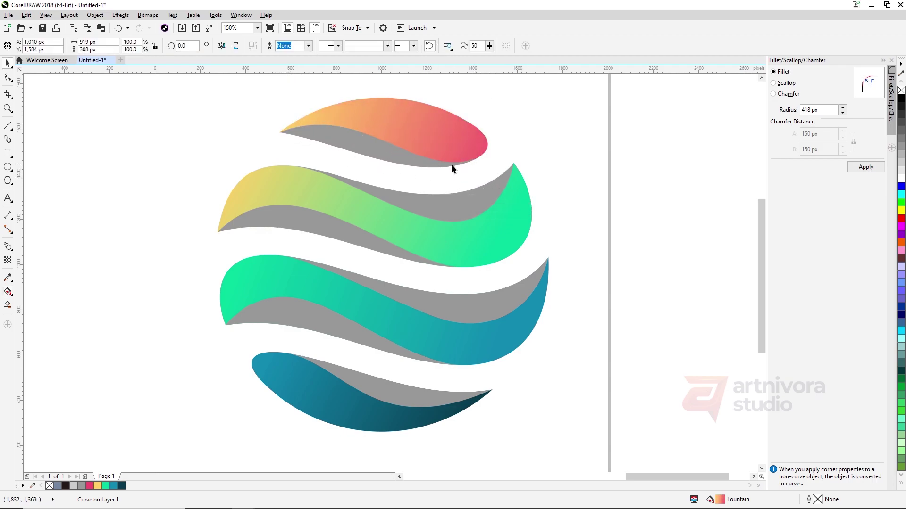
pyautogui.click(473, 166)
# Step: Move the five colour swatches from the palette to just above the gradient rectangles beside the page
pyautogui.scroll(-2, 477, 203)
pyautogui.scroll(2, 388, 207)
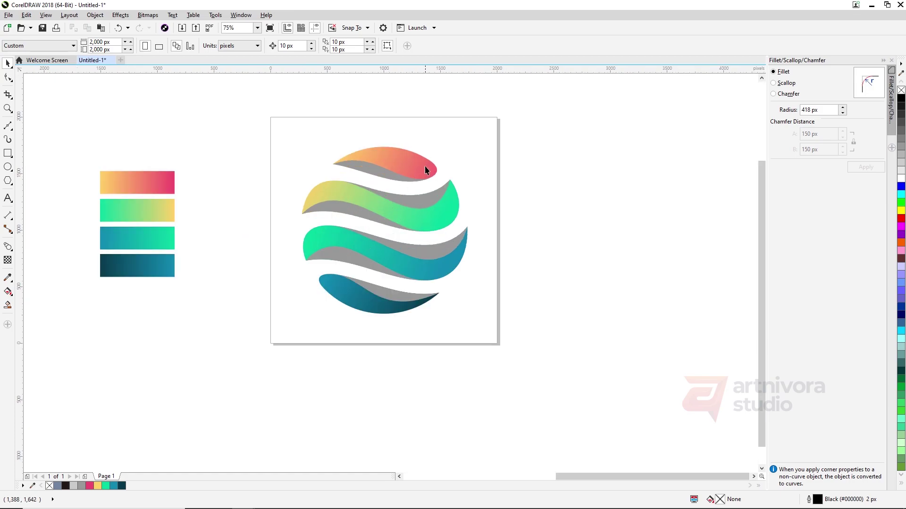
pyautogui.scroll(2, 438, 188)
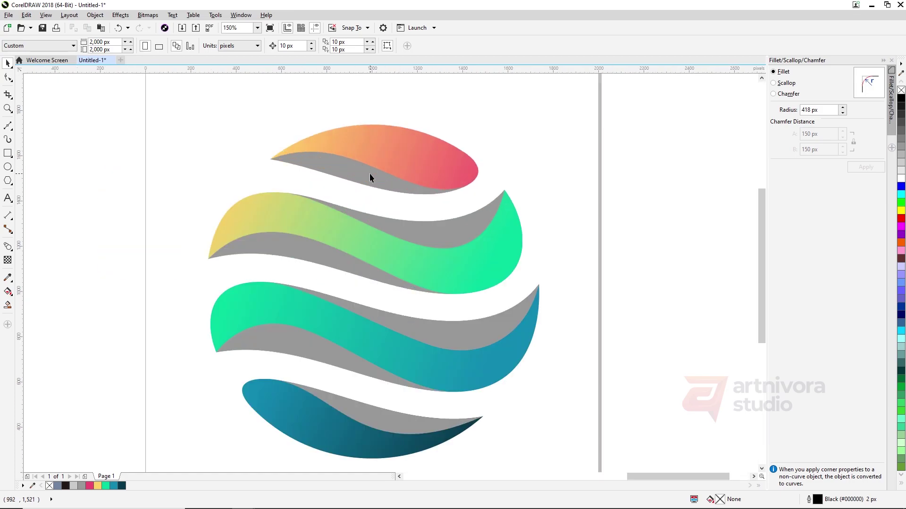
pyautogui.scroll(-2, 370, 173)
pyautogui.scroll(2, 141, 192)
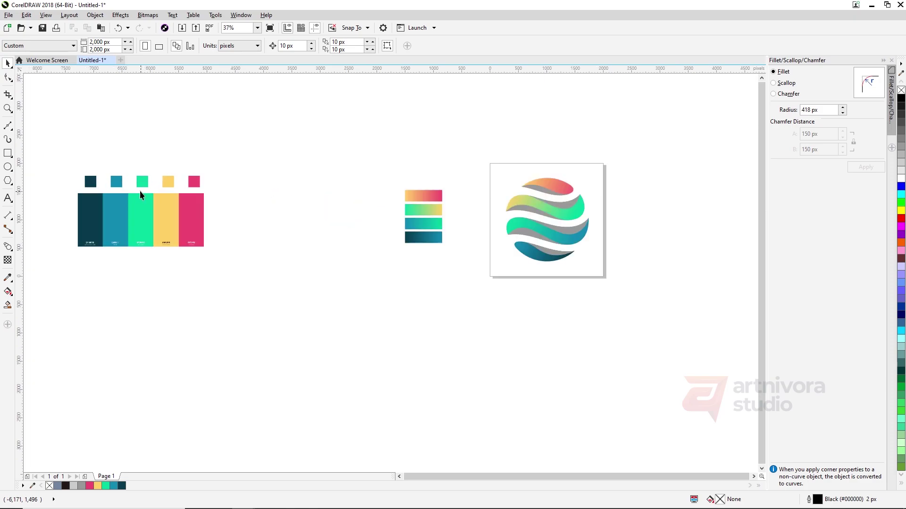
pyautogui.moveTo(227, 201); pyautogui.dragTo(473, 176)
pyautogui.click(498, 173)
# Step: Fill the grey inner shape of the top globe segment with the colour sampled from the pink swatch
pyautogui.scroll(1, 499, 171)
pyautogui.scroll(-1, 363, 173)
pyautogui.scroll(1, 458, 183)
pyautogui.moveTo(360, 195); pyautogui.dragTo(300, 211)
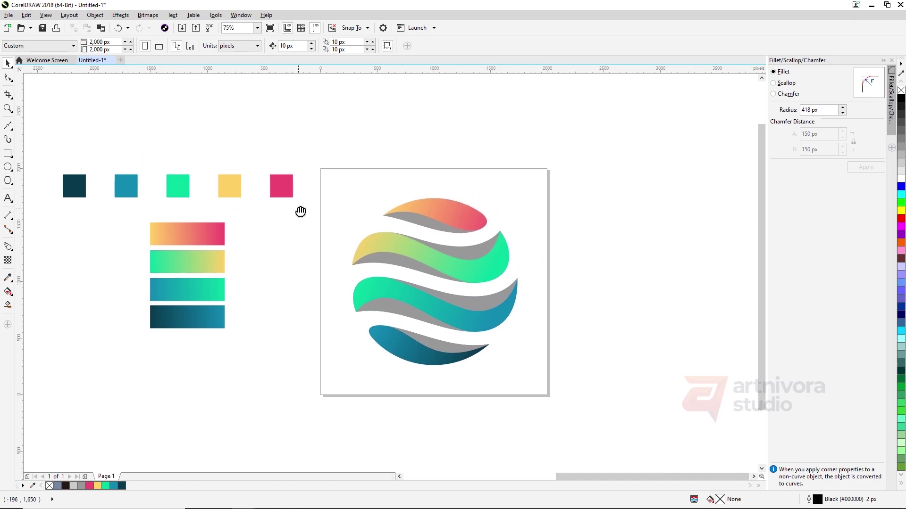
pyautogui.click(8, 278)
pyautogui.click(287, 189)
pyautogui.click(419, 220)
pyautogui.press('space')
pyautogui.click(420, 225)
# Step: Darken the top segment's inner shape to the deep pink #C22E5D
pyautogui.scroll(2, 377, 226)
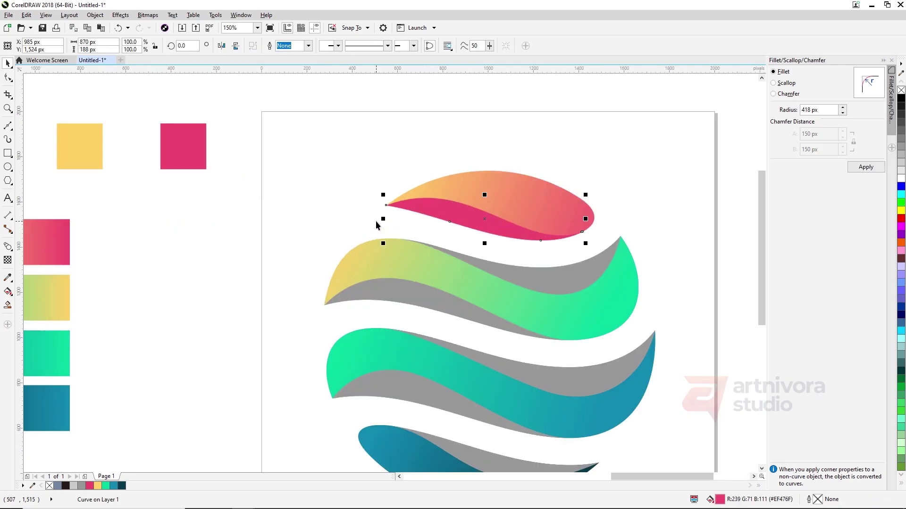
pyautogui.doubleClick(719, 499)
pyautogui.moveTo(516, 169); pyautogui.dragTo(289, 228)
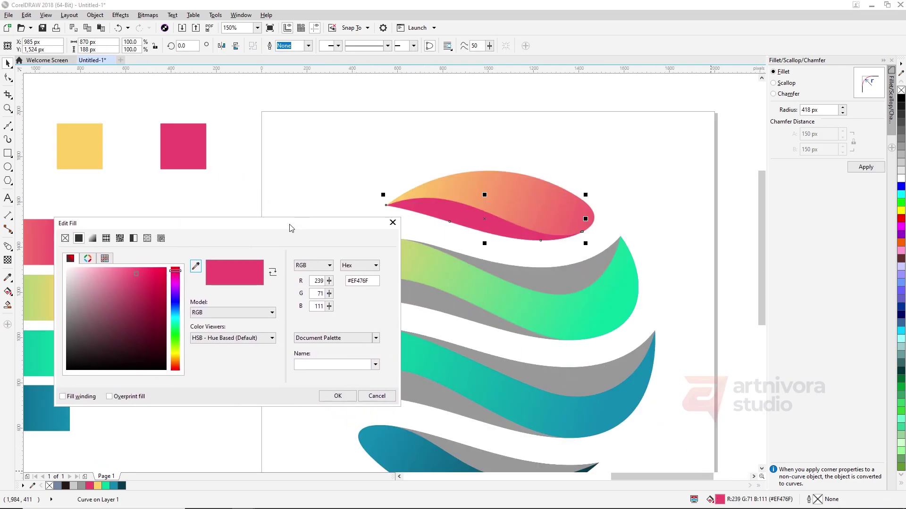
pyautogui.click(142, 289)
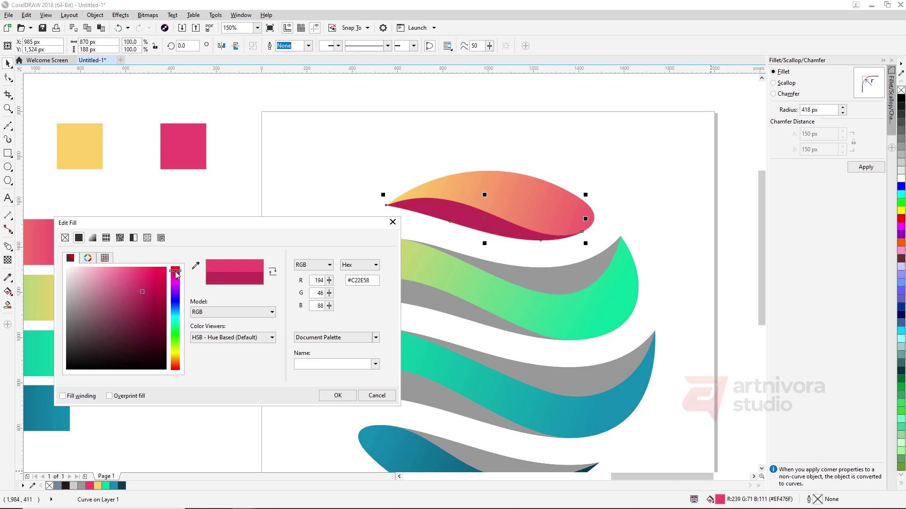
pyautogui.click(355, 395)
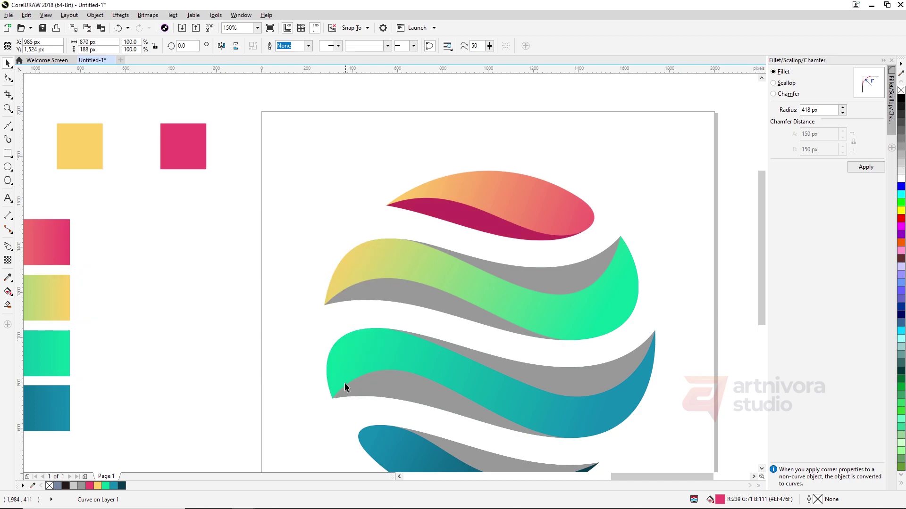
# Step: Add a linear transparency to the deep pink inner shape so that it fades from lower right to upper left
pyautogui.click(8, 260)
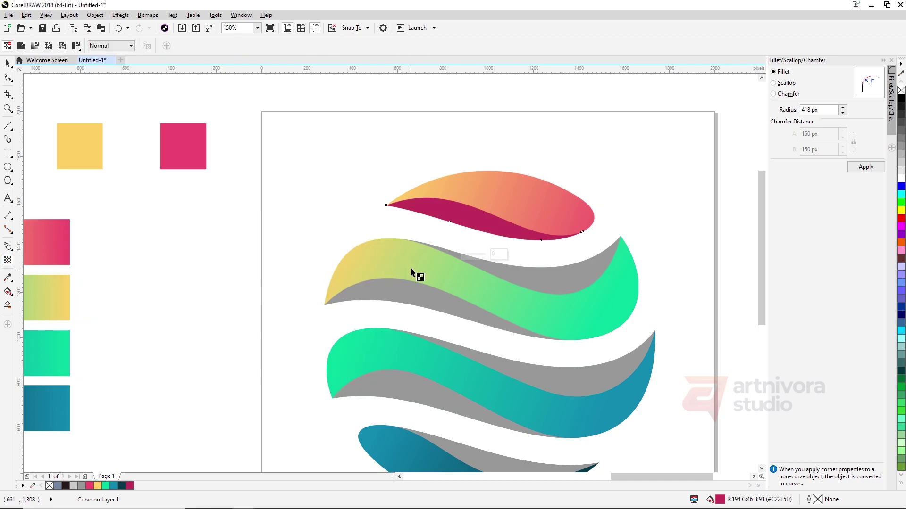
pyautogui.moveTo(632, 286); pyautogui.dragTo(418, 220)
pyautogui.scroll(-2, 479, 237)
pyautogui.click(433, 221)
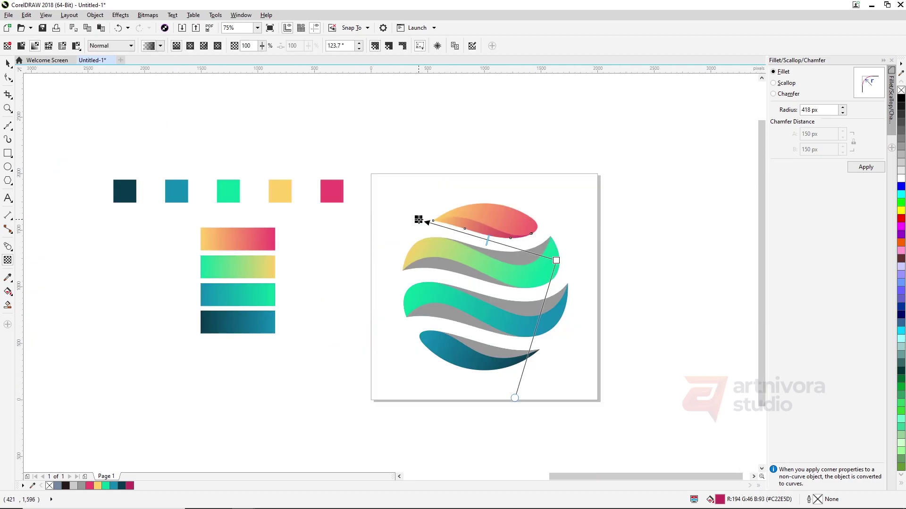
pyautogui.moveTo(556, 260); pyautogui.dragTo(564, 262)
pyautogui.press('space')
pyautogui.click(600, 278)
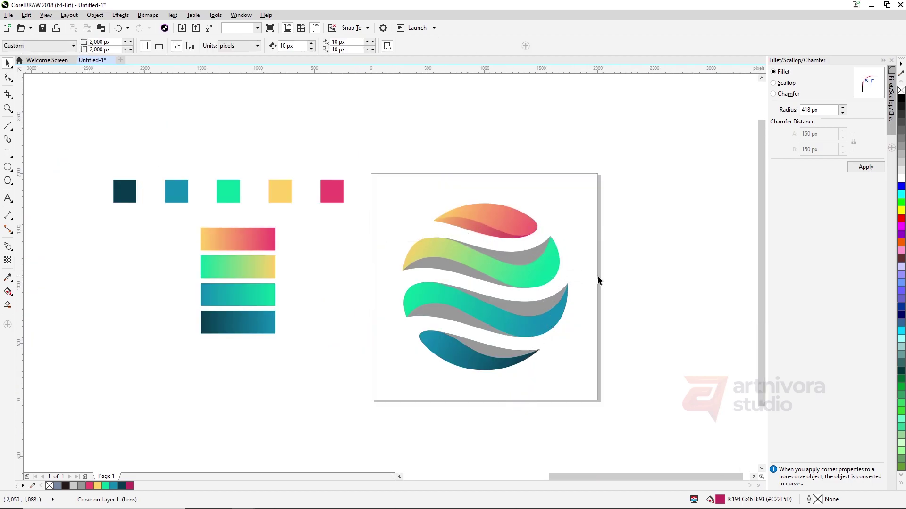
# Step: Fill both grey inner shapes of the second globe segment with the colour sampled from the green swatch
pyautogui.scroll(2, 432, 244)
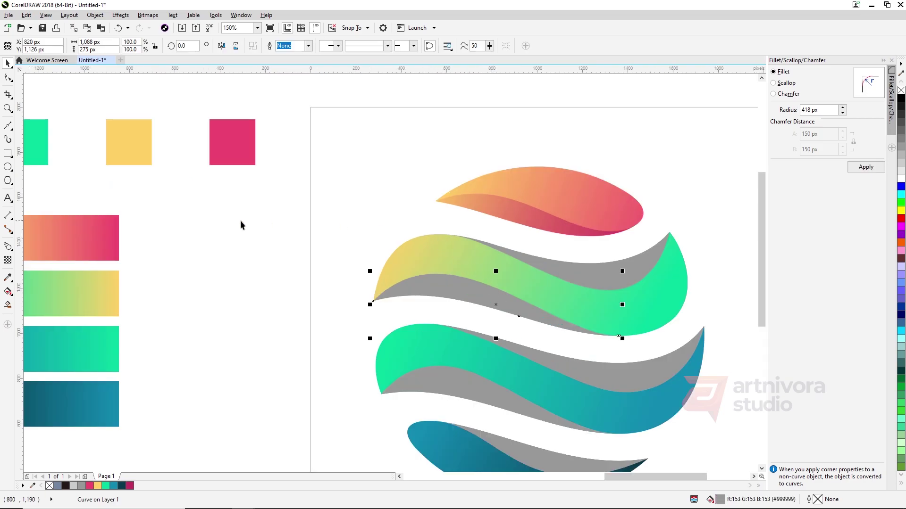
pyautogui.scroll(-2, 352, 231)
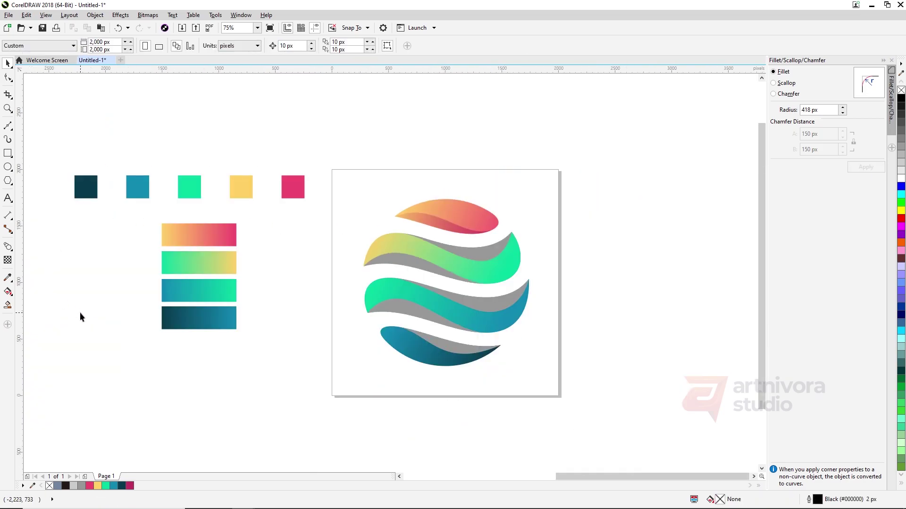
pyautogui.click(8, 278)
pyautogui.click(184, 184)
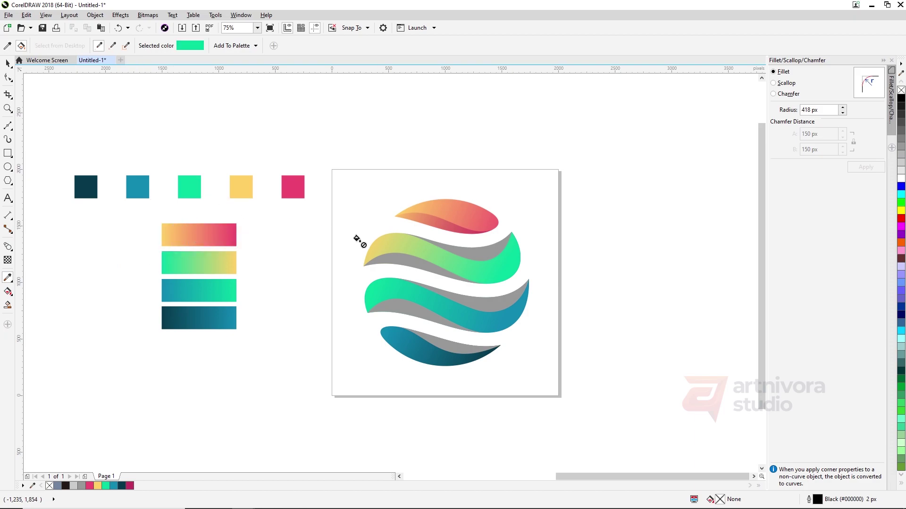
pyautogui.scroll(2, 448, 259)
pyautogui.click(470, 247)
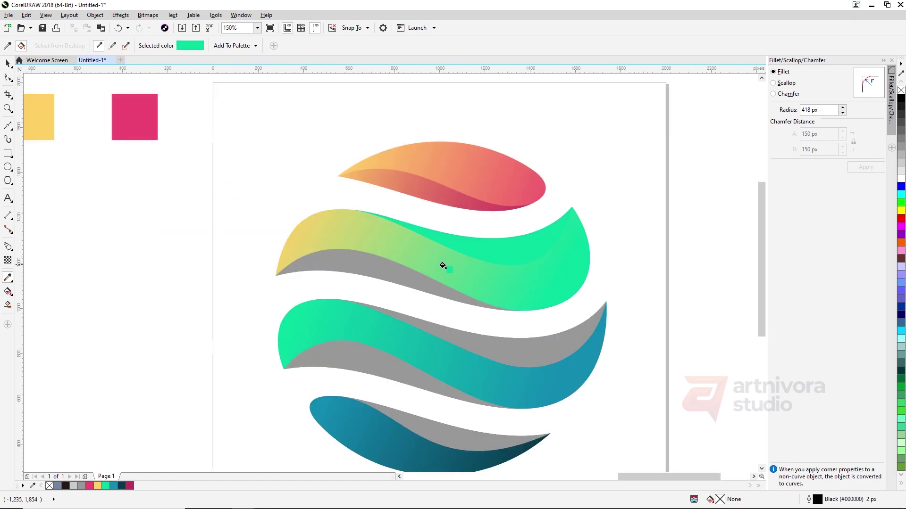
pyautogui.click(392, 272)
# Step: Darken the second segment's lower inner shape to the green #068F6A
pyautogui.press('space')
pyautogui.click(366, 276)
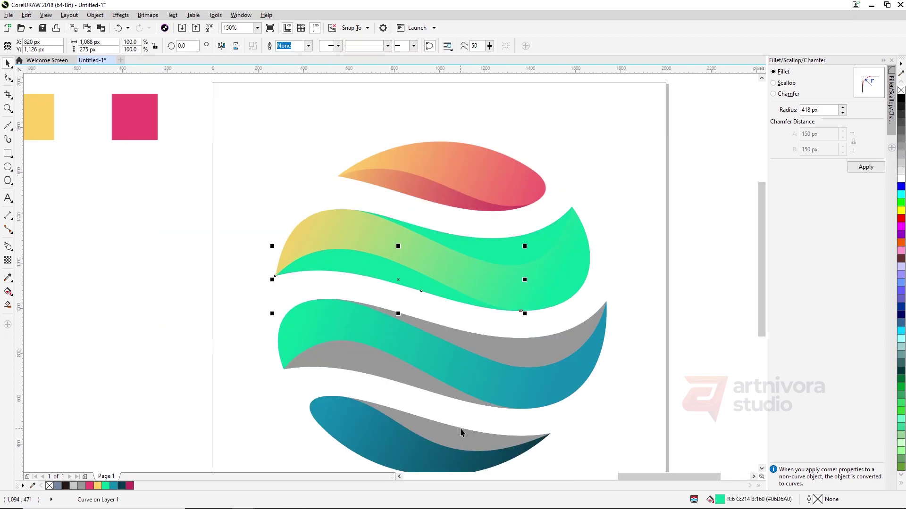
pyautogui.doubleClick(720, 499)
pyautogui.moveTo(492, 171); pyautogui.dragTo(361, 339)
pyautogui.click(256, 413)
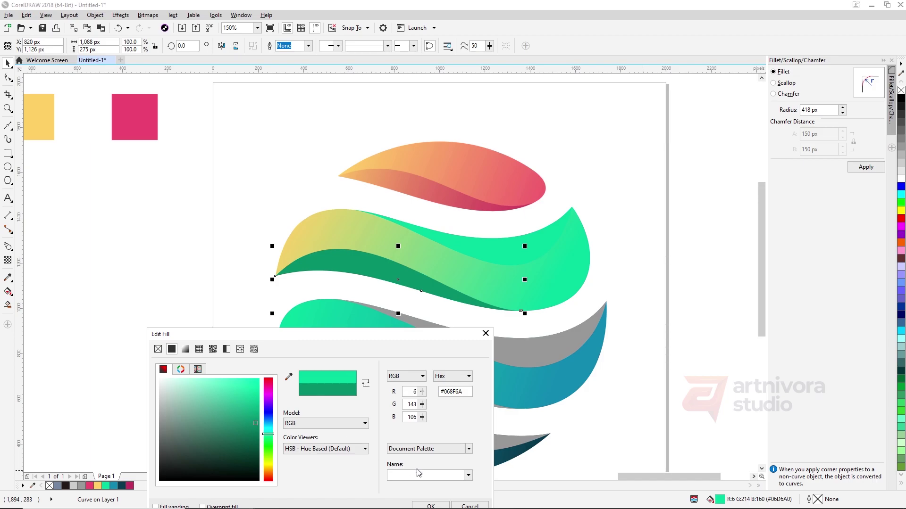
pyautogui.click(435, 504)
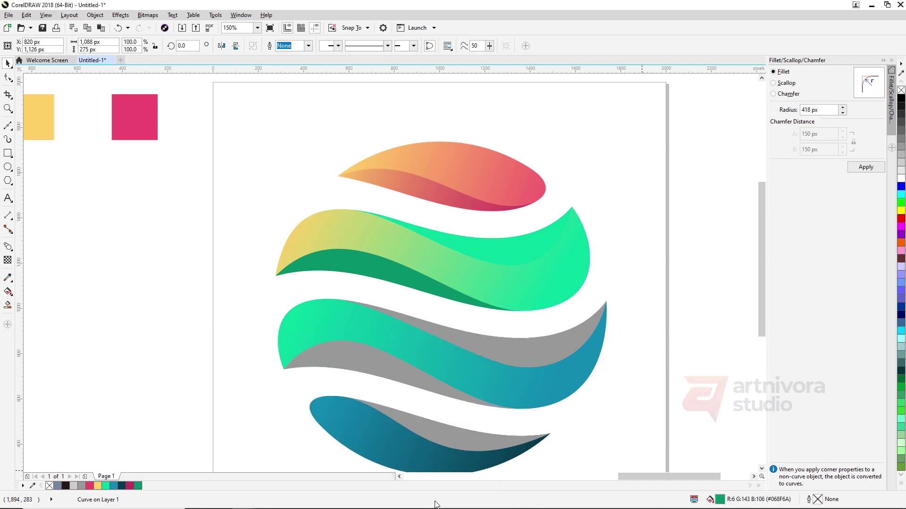
# Step: Apply the dark green sampled from the second segment's lower inner shape to its upper inner shape and select that shape
pyautogui.press('space')
pyautogui.click(406, 275)
pyautogui.click(469, 250)
pyautogui.press('space')
pyautogui.click(423, 257)
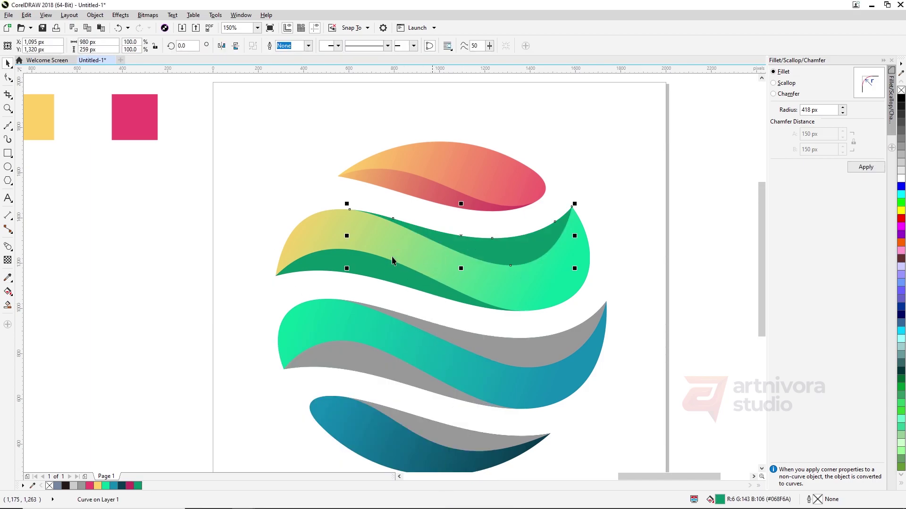
# Step: Add a linear transparency to the second segment's upper inner shape, fading from its right end toward the upper left
pyautogui.click(8, 260)
pyautogui.moveTo(618, 279); pyautogui.dragTo(338, 213)
pyautogui.moveTo(617, 279); pyautogui.dragTo(587, 272)
pyautogui.moveTo(339, 214); pyautogui.dragTo(312, 205)
pyautogui.press('space')
# Step: Add a linear transparency to the second segment's lower inner shape, fading from lower right to upper left
pyautogui.click(299, 211)
pyautogui.click(346, 261)
pyautogui.press('space')
pyautogui.moveTo(552, 326); pyautogui.dragTo(241, 255)
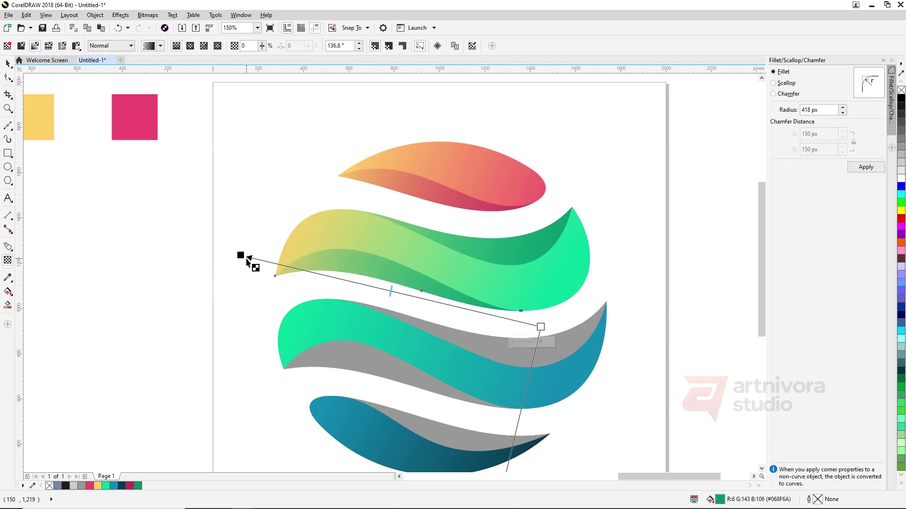
pyautogui.press('space')
pyautogui.click(224, 256)
# Step: Fill both grey inner shapes of the third globe segment with the blue swatch's colour and select the lower one
pyautogui.scroll(-2, 347, 262)
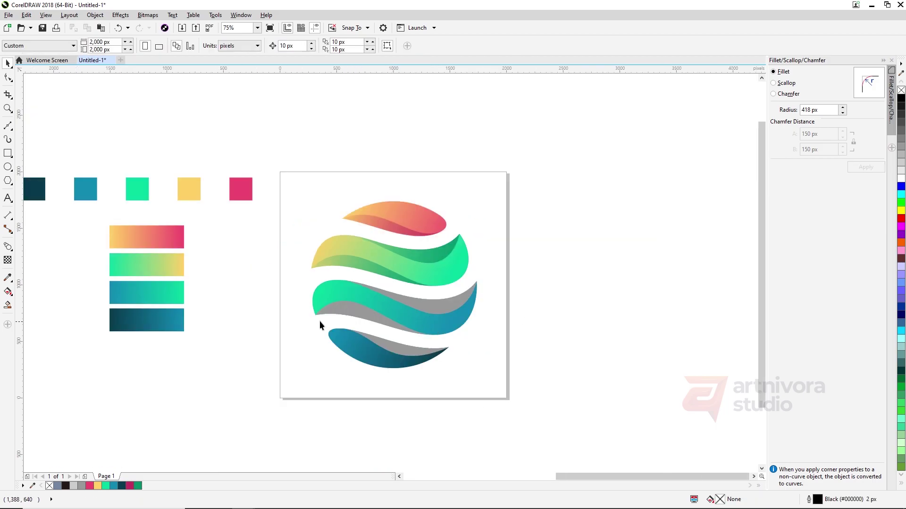
pyautogui.click(7, 277)
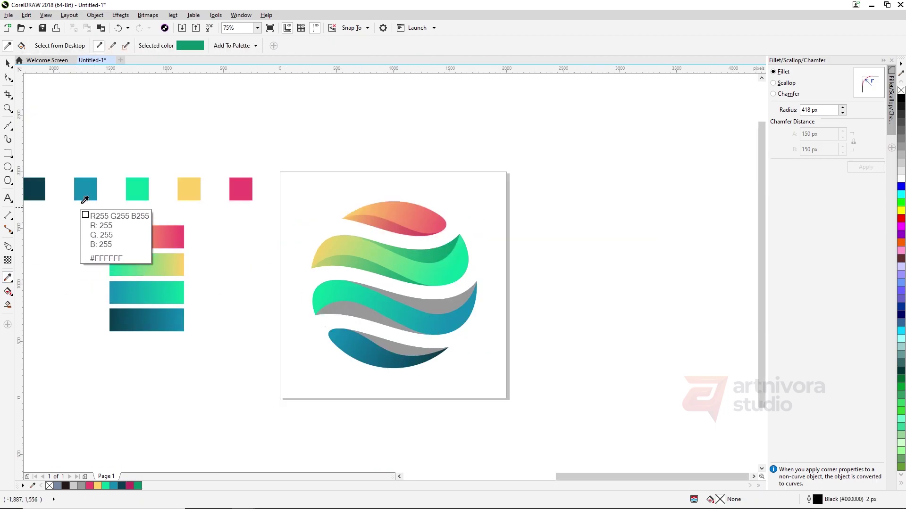
pyautogui.click(87, 190)
pyautogui.click(432, 314)
pyautogui.scroll(2, 392, 311)
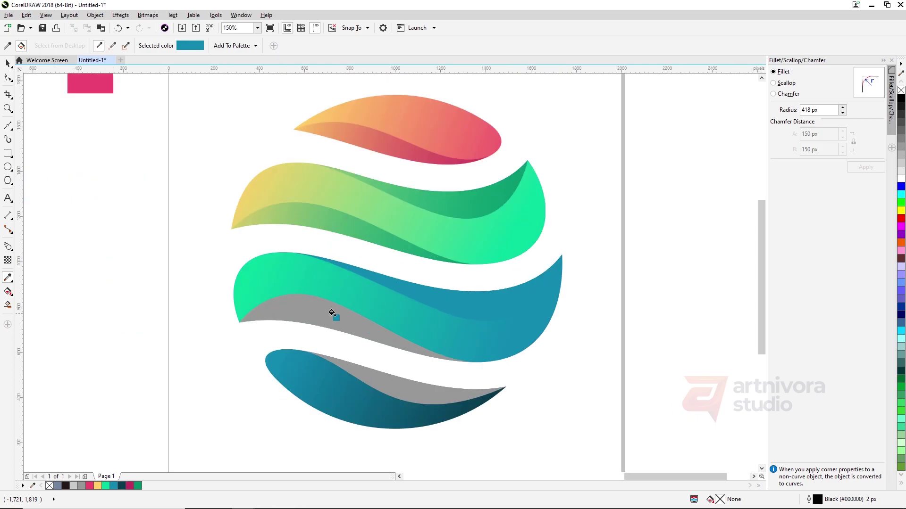
pyautogui.press('space')
pyautogui.click(324, 318)
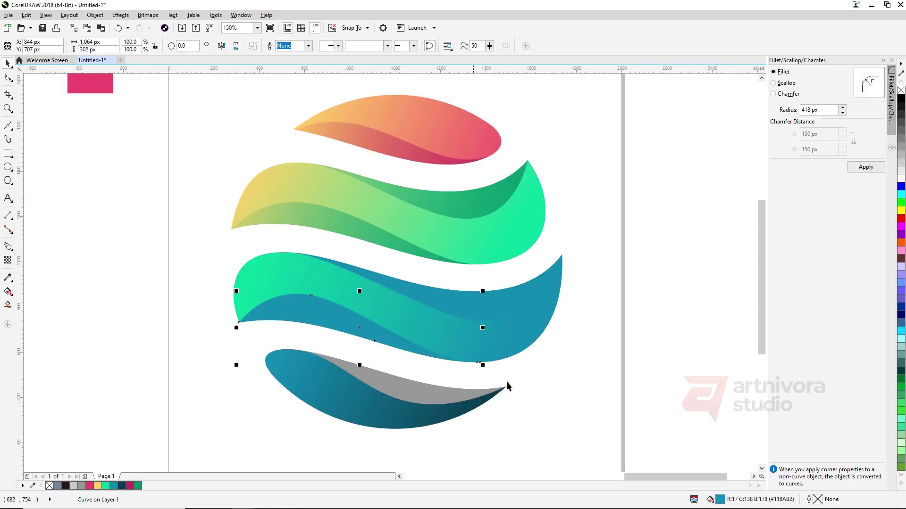
# Step: Darken the fill of the third segment's lower inner shape to #056180
pyautogui.doubleClick(721, 500)
pyautogui.moveTo(373, 170); pyautogui.dragTo(576, 117)
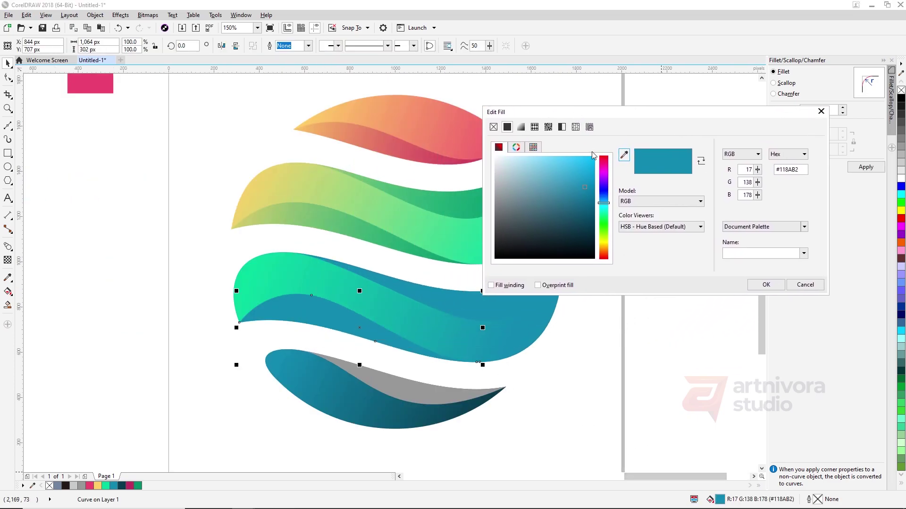
pyautogui.moveTo(586, 188); pyautogui.dragTo(590, 202)
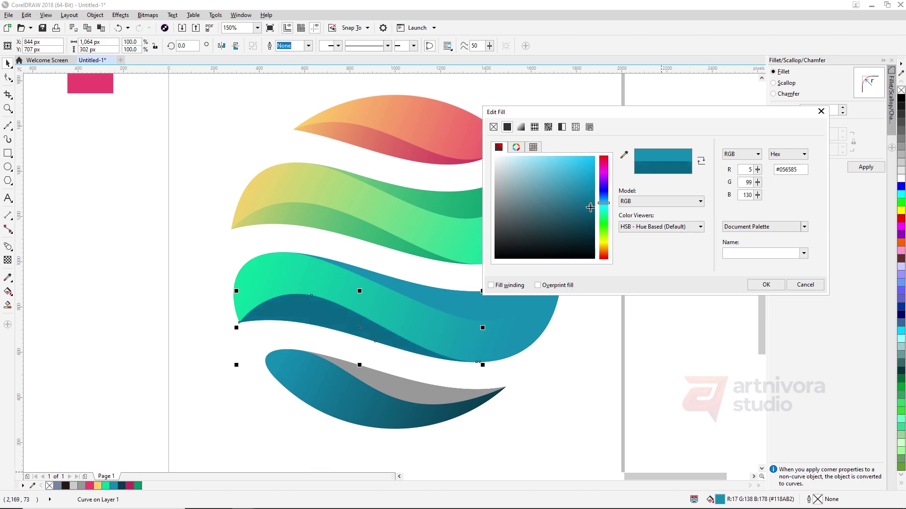
pyautogui.click(755, 285)
pyautogui.press('Escape')
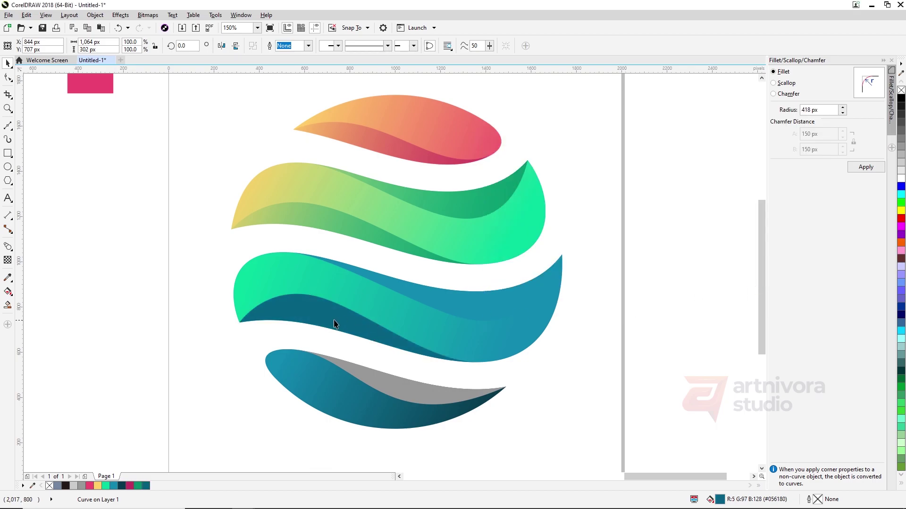
# Step: Sample the dark blue of the third segment's lower inner shape and apply it to the upper inner shape
pyautogui.press('i')
pyautogui.click(336, 321)
pyautogui.click(450, 306)
# Step: Add a linear transparency to the third segment's upper inner shape, fading from its right end toward the upper left
pyautogui.press('space')
pyautogui.click(8, 260)
pyautogui.moveTo(610, 329); pyautogui.dragTo(205, 248)
pyautogui.press('space')
pyautogui.press('Escape')
# Step: Add a linear transparency to the third segment's lower inner shape, fading from lower right to upper left, and adjust both gradient ends
pyautogui.press('space')
pyautogui.moveTo(562, 402); pyautogui.dragTo(208, 295)
pyautogui.moveTo(564, 402); pyautogui.dragTo(505, 384)
pyautogui.moveTo(208, 295); pyautogui.dragTo(168, 277)
pyautogui.press('space')
pyautogui.click(162, 302)
# Step: Fill the grey inner shape of the fourth globe segment with the dark teal swatch's colour
pyautogui.scroll(-1, 381, 314)
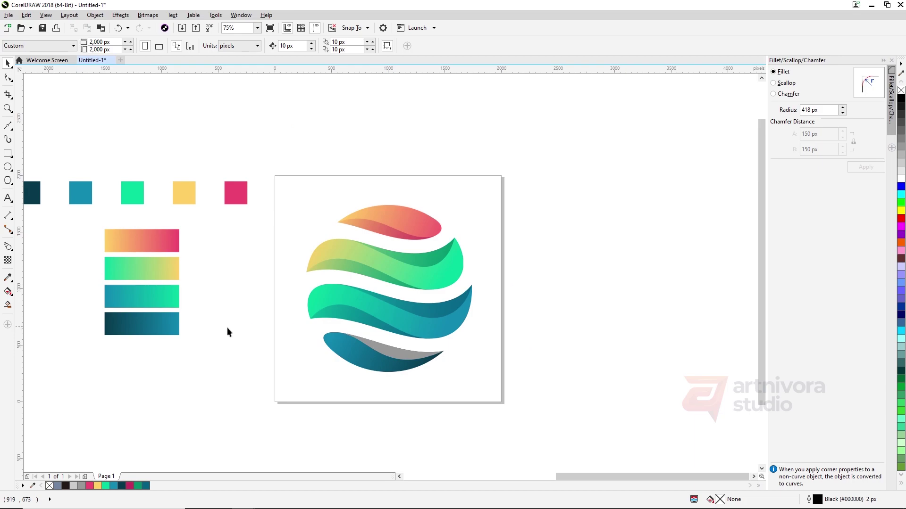
pyautogui.click(8, 279)
pyautogui.click(31, 192)
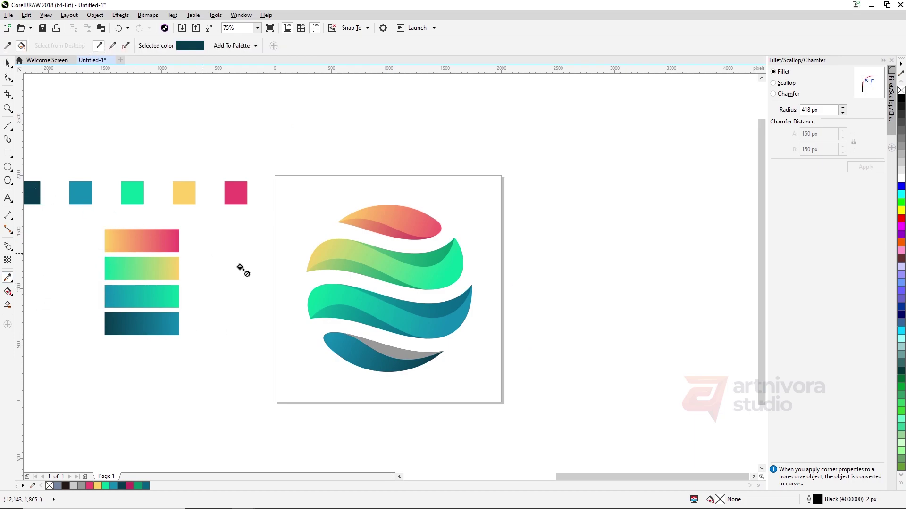
pyautogui.click(410, 353)
# Step: Darken the fill of the fourth segment's inner shape to #032B38
pyautogui.scroll(1, 384, 366)
pyautogui.press('space')
pyautogui.click(399, 344)
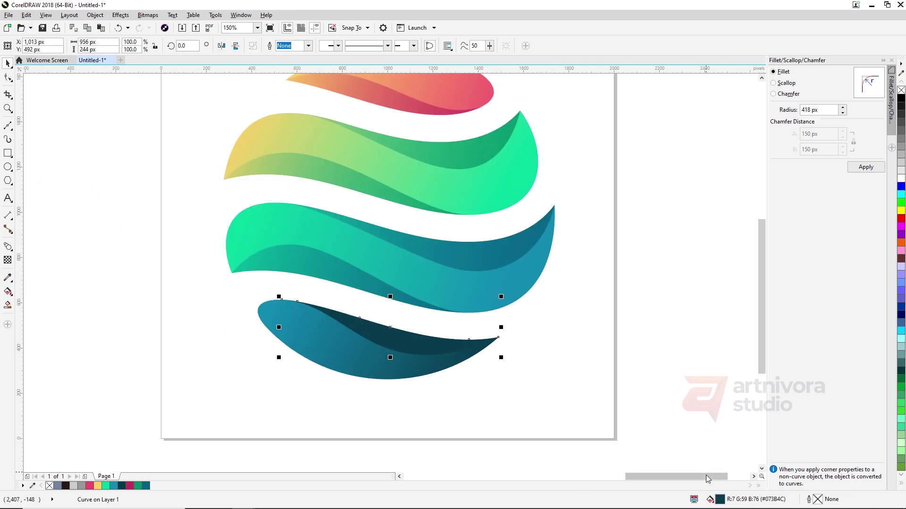
pyautogui.hotkey('shift', 'F11')
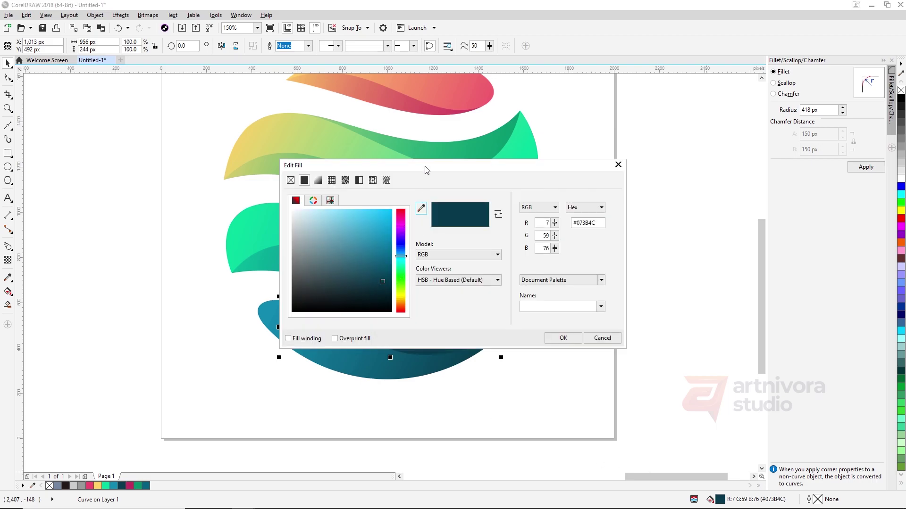
pyautogui.moveTo(426, 170); pyautogui.dragTo(640, 119)
pyautogui.click(599, 239)
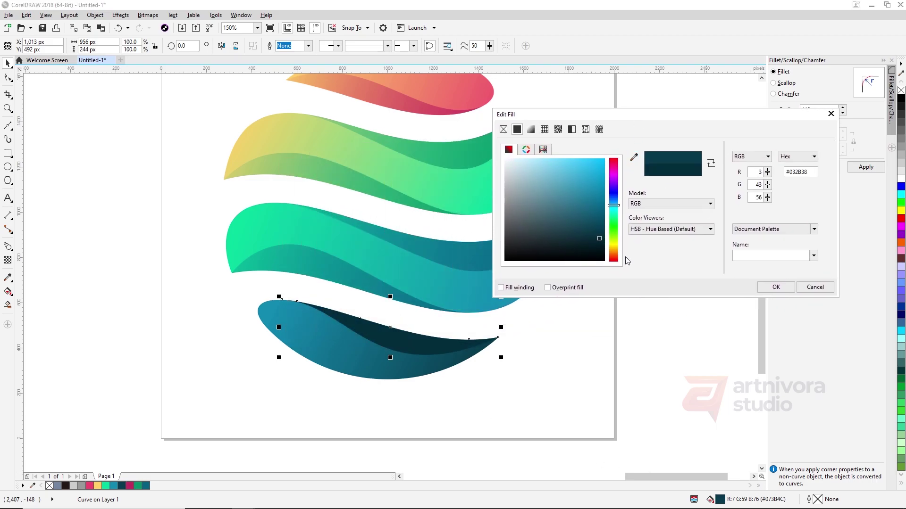
pyautogui.click(776, 287)
# Step: Add a linear transparency to the fourth segment's inner shape, fading from its right end toward the upper left
pyautogui.click(7, 260)
pyautogui.moveTo(519, 365); pyautogui.dragTo(158, 295)
pyautogui.press('space')
pyautogui.click(233, 296)
# Step: Duplicate the four main gradient segments together, offset about 73 px to the left and 81 px up
pyautogui.scroll(-5, 345, 269)
pyautogui.moveTo(238, 264); pyautogui.dragTo(106, 264)
pyautogui.click(238, 293)
pyautogui.scroll(1, 348, 257)
pyautogui.scroll(2, 365, 217)
pyautogui.click(409, 177)
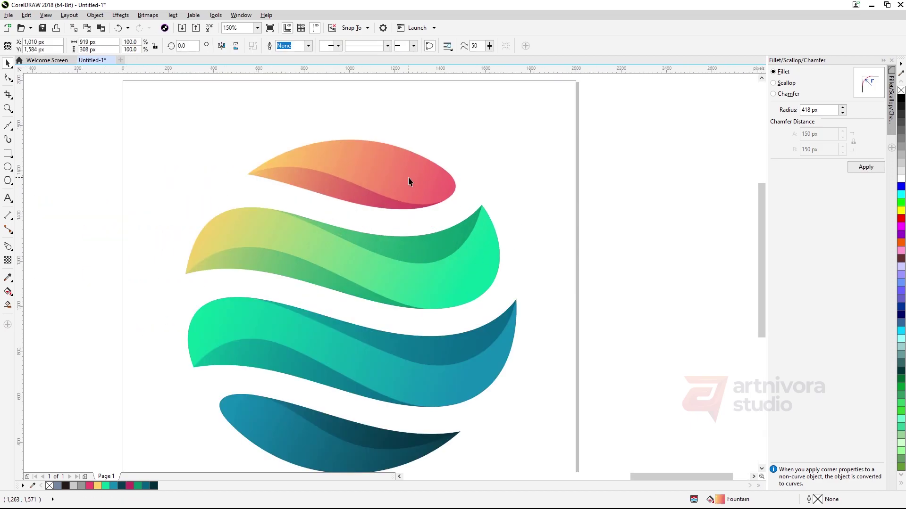
pyautogui.keyDown('shift'); pyautogui.click(489, 288); pyautogui.keyUp('shift')
pyautogui.keyDown('shift'); pyautogui.click(480, 374); pyautogui.keyUp('shift')
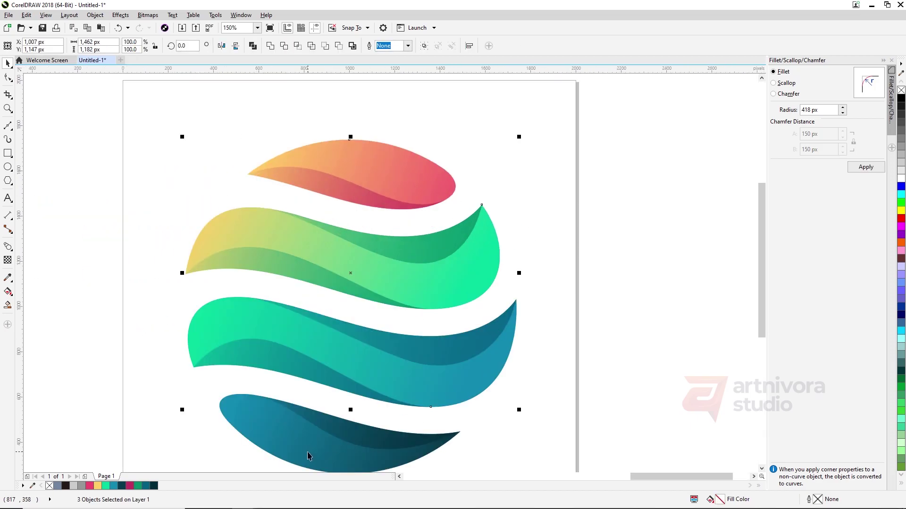
pyautogui.moveTo(460, 272); pyautogui.dragTo(443, 253)
pyautogui.rightClick(443, 252)
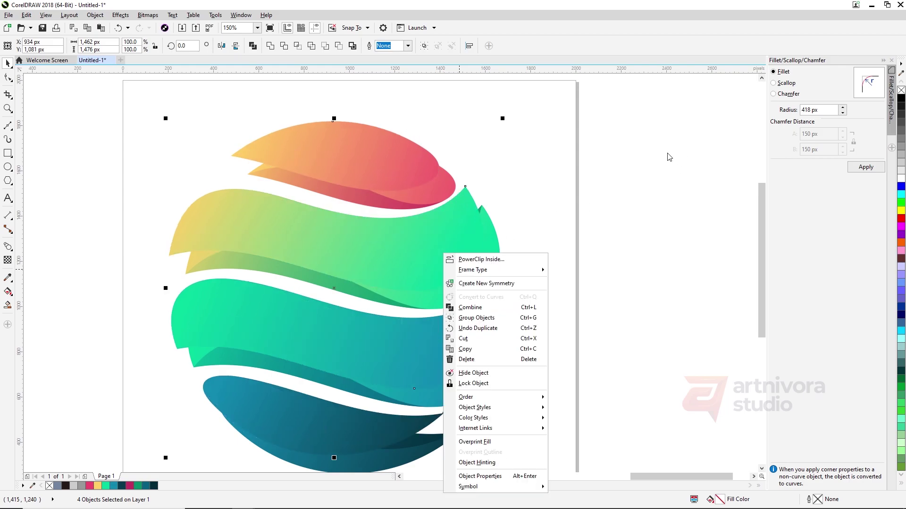
pyautogui.click(671, 156)
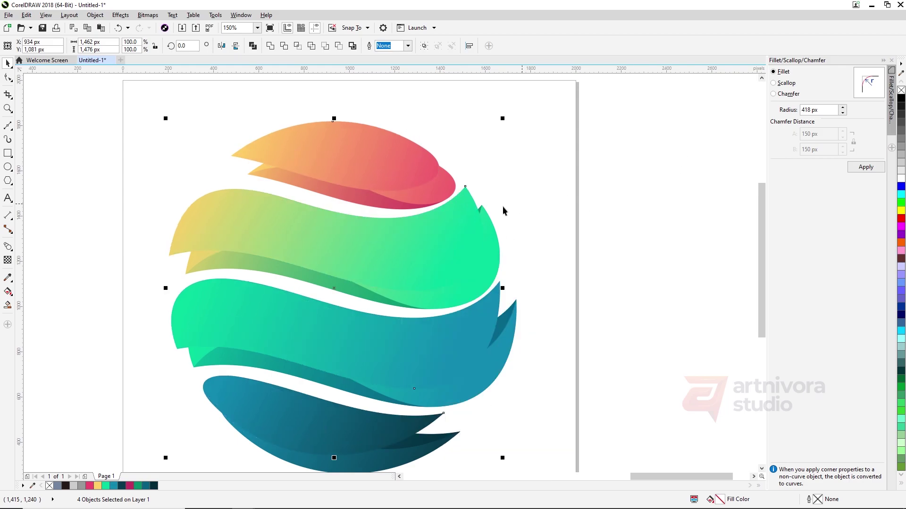
# Step: Give the four offset copies a black outline and remove their fill
pyautogui.rightClick(901, 99)
pyautogui.click(901, 90)
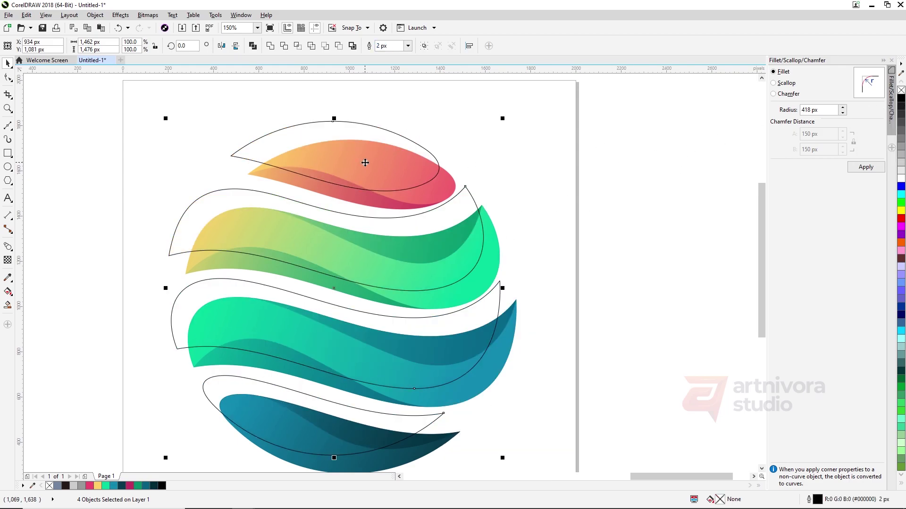
pyautogui.click(522, 195)
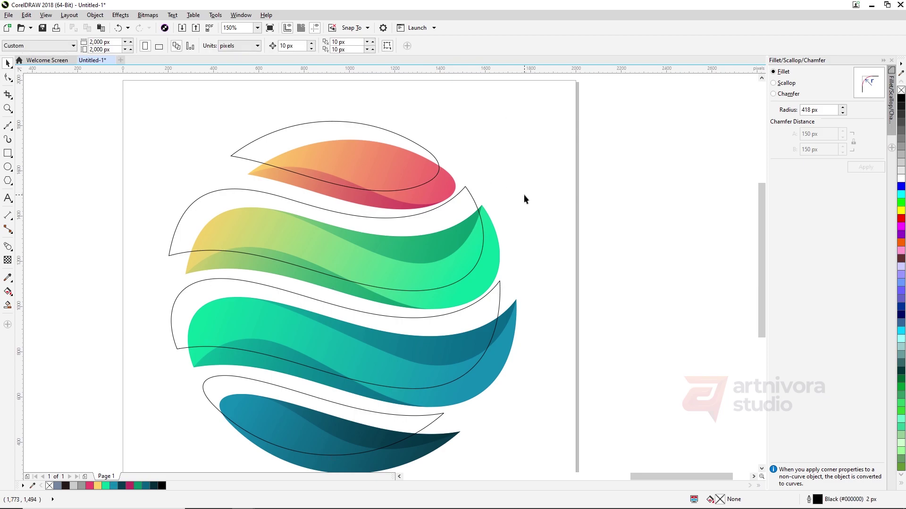
# Step: Duplicate the top orange segment in place, try moving the copy aside and undo that move
pyautogui.click(439, 439)
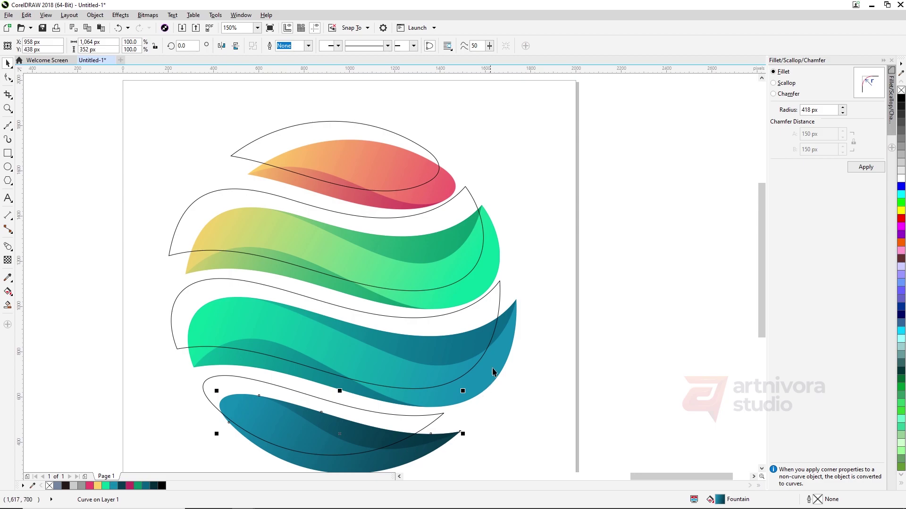
pyautogui.click(558, 293)
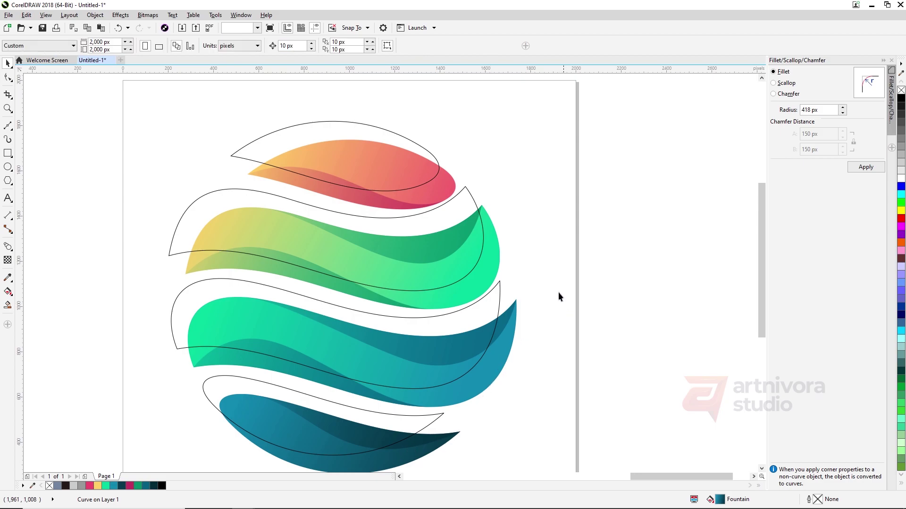
pyautogui.click(439, 187)
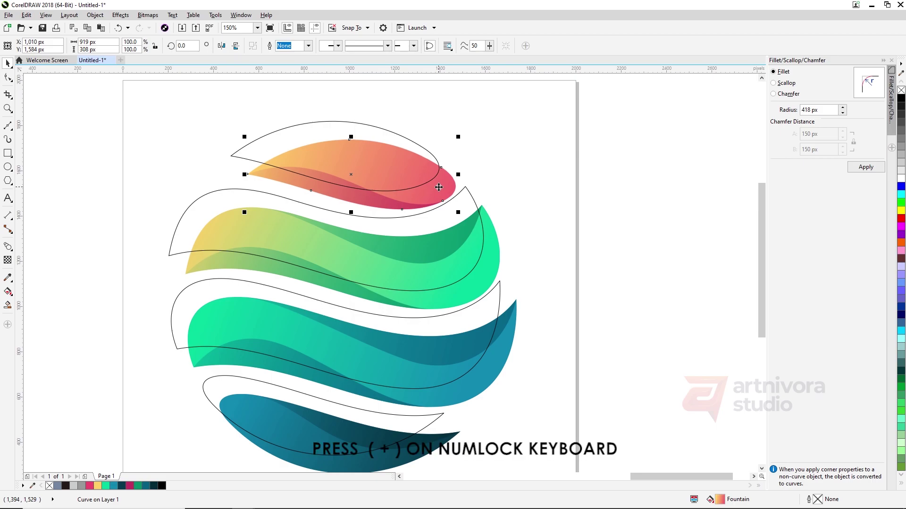
pyautogui.click(465, 183)
pyautogui.moveTo(441, 193); pyautogui.dragTo(552, 147)
pyautogui.hotkey('ctrl', 'z')
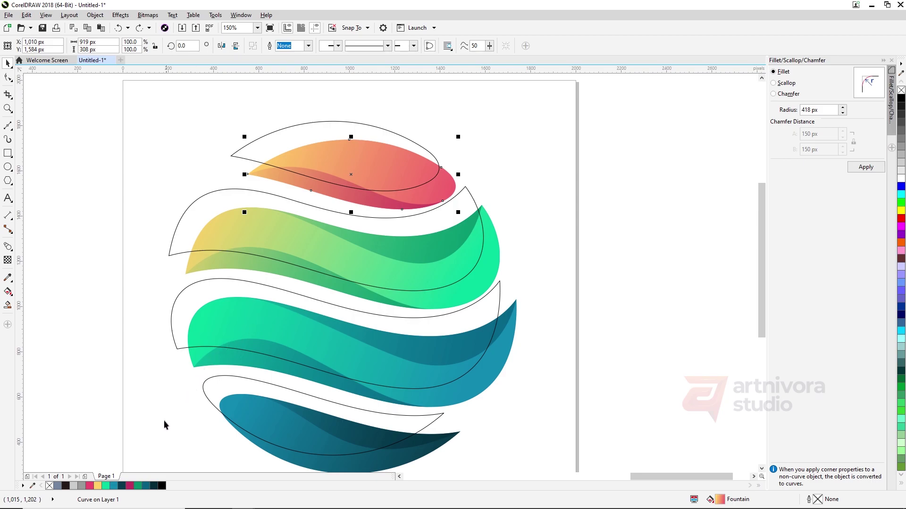
# Step: Fill the in-place copy of the top segment with the dark magenta of its inner shape
pyautogui.scroll(-4, 386, 259)
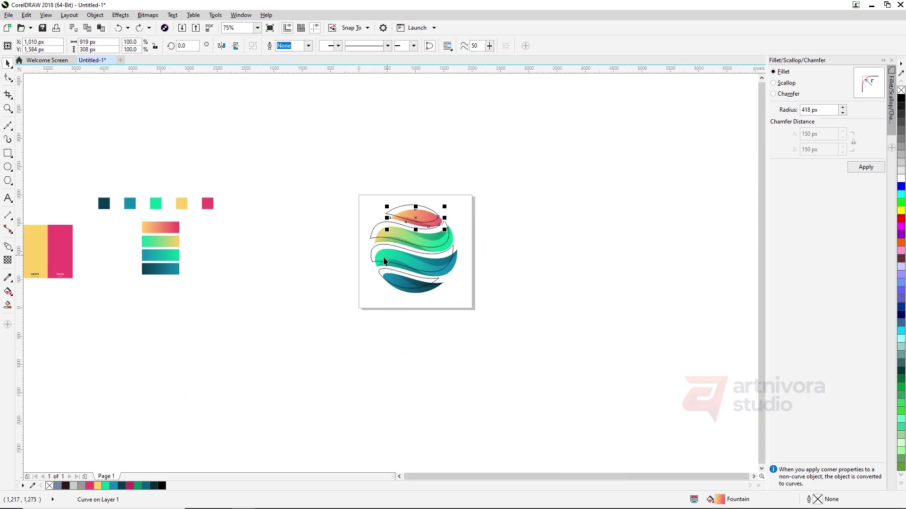
pyautogui.scroll(3, 372, 242)
pyautogui.scroll(-3, 330, 252)
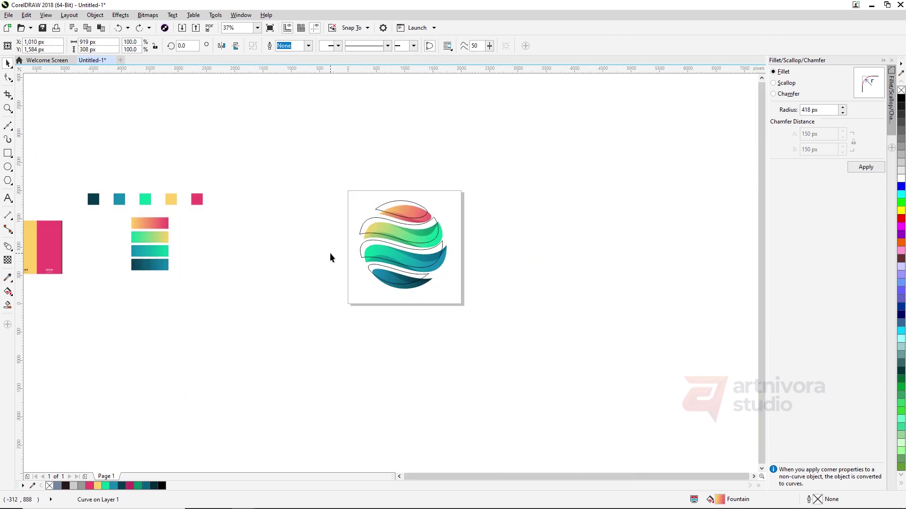
pyautogui.click(327, 251)
pyautogui.scroll(3, 415, 221)
pyautogui.scroll(-3, 409, 227)
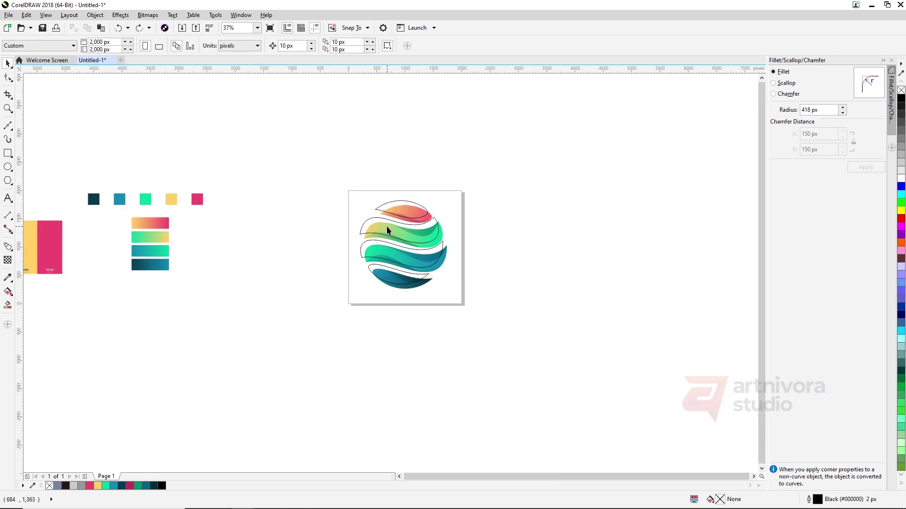
pyautogui.scroll(8, 386, 230)
pyautogui.click(371, 234)
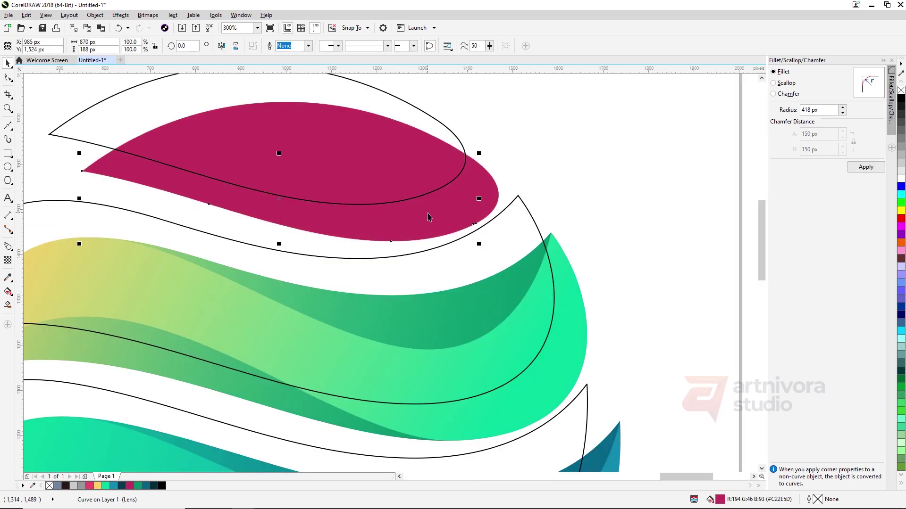
# Step: Cut the top offset outline out of the dark magenta copy with Back Minus Front, leaving a crescent along its lower right edge
pyautogui.scroll(-1, 373, 216)
pyautogui.click(369, 184)
pyautogui.keyDown('shift'); pyautogui.click(421, 210); pyautogui.keyUp('shift')
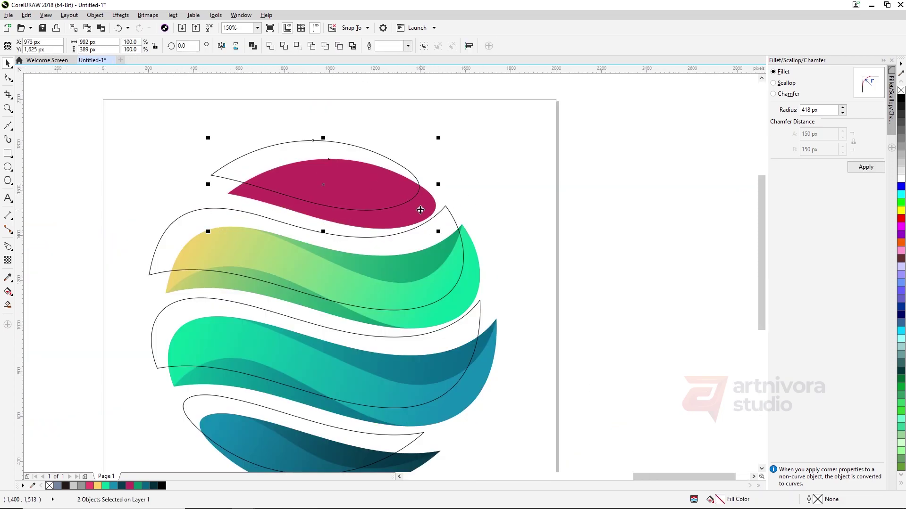
pyautogui.click(339, 50)
pyautogui.click(468, 171)
pyautogui.moveTo(505, 270); pyautogui.dragTo(467, 215)
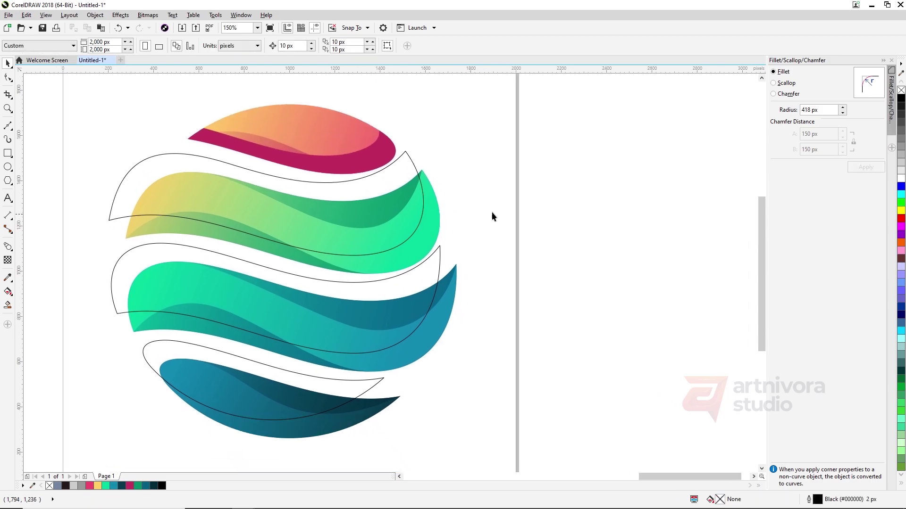
# Step: Fill a copy of the second segment with its inner dark green and cut the offset outline out of it with Back Minus Front
pyautogui.click(435, 233)
pyautogui.moveTo(308, 259); pyautogui.dragTo(375, 264)
pyautogui.click(422, 211)
pyautogui.keyDown('shift'); pyautogui.click(426, 193); pyautogui.keyUp('shift')
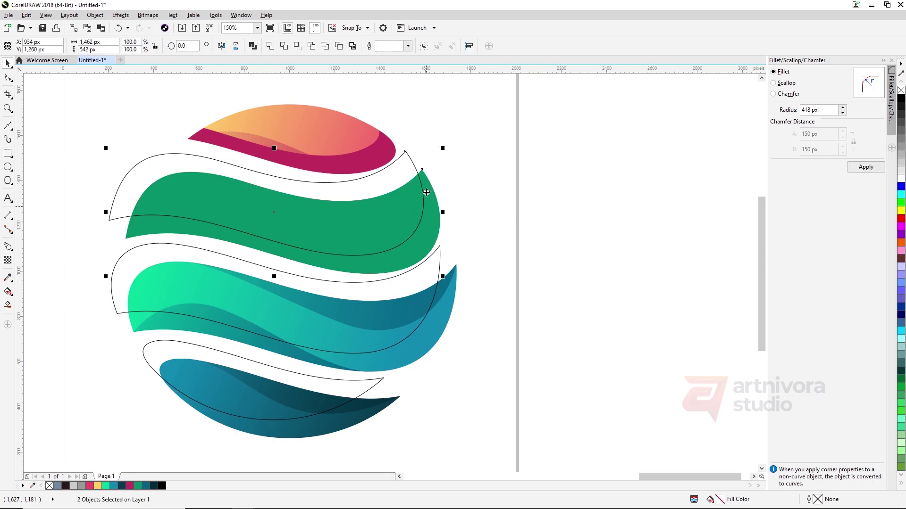
pyautogui.click(338, 46)
# Step: Fill a copy of the third segment with its inner dark blue and cut the offset outline out of it with Back Minus Front
pyautogui.click(431, 331)
pyautogui.moveTo(301, 355); pyautogui.dragTo(407, 310)
pyautogui.click(419, 326)
pyautogui.keyDown('shift'); pyautogui.click(430, 341); pyautogui.keyUp('shift')
pyautogui.click(338, 45)
# Step: Fill a copy of the fourth segment with its inner dark teal and cut the offset outline out of it with Back Minus Front
pyautogui.click(313, 429)
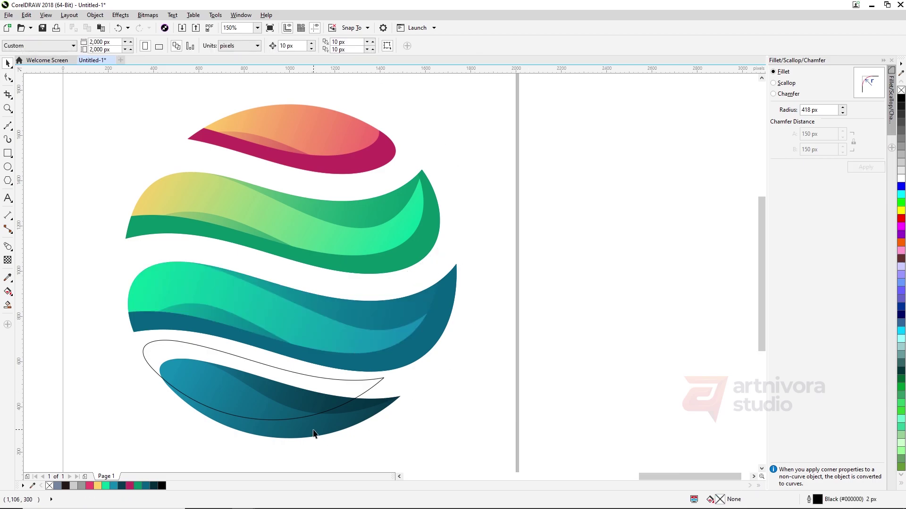
pyautogui.moveTo(362, 406); pyautogui.dragTo(379, 411)
pyautogui.click(355, 400)
pyautogui.keyDown('shift'); pyautogui.click(338, 430); pyautogui.keyUp('shift')
pyautogui.click(339, 45)
# Step: Add a linear transparency to the top segment's magenta crescent, fading from lower right to upper left, and extend both gradient ends
pyautogui.click(378, 147)
pyautogui.click(8, 260)
pyautogui.moveTo(483, 263); pyautogui.dragTo(336, 116)
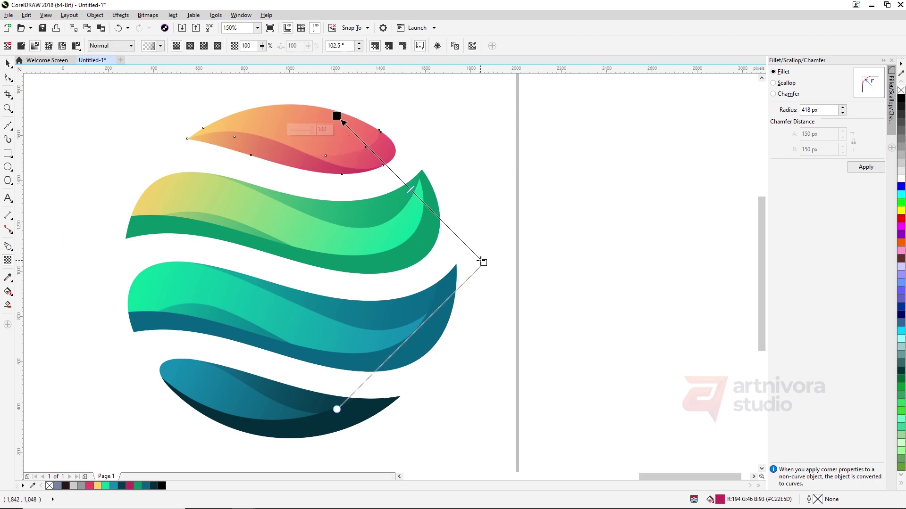
pyautogui.moveTo(484, 263); pyautogui.dragTo(494, 277)
pyautogui.moveTo(337, 116); pyautogui.dragTo(330, 109)
pyautogui.press('space')
# Step: Add a linear transparency to the second segment's dark green crescent, fading from lower right to upper left
pyautogui.click(447, 215)
pyautogui.click(436, 232)
pyautogui.press('space')
pyautogui.moveTo(507, 366); pyautogui.dragTo(351, 206)
pyautogui.press('space')
# Step: Add a linear transparency to the third segment's dark blue crescent, fading from lower right to upper left
pyautogui.click(465, 301)
pyautogui.click(429, 341)
pyautogui.press('space')
pyautogui.moveTo(522, 435); pyautogui.dragTo(383, 300)
pyautogui.scroll(-1, 381, 248)
pyautogui.scroll(1, 358, 342)
# Step: Add a linear transparency to the fourth segment's dark teal crescent, fading upward from its lower edge
pyautogui.press('space')
pyautogui.click(328, 337)
pyautogui.press('space')
pyautogui.moveTo(404, 412); pyautogui.dragTo(297, 306)
pyautogui.moveTo(315, 396); pyautogui.dragTo(314, 292)
pyautogui.press('space')
pyautogui.click(485, 287)
# Step: Duplicate the four main segments about 77 px right and 69 px down, and turn the copies into unfilled black outlines
pyautogui.scroll(-2, 441, 279)
pyautogui.scroll(1, 438, 256)
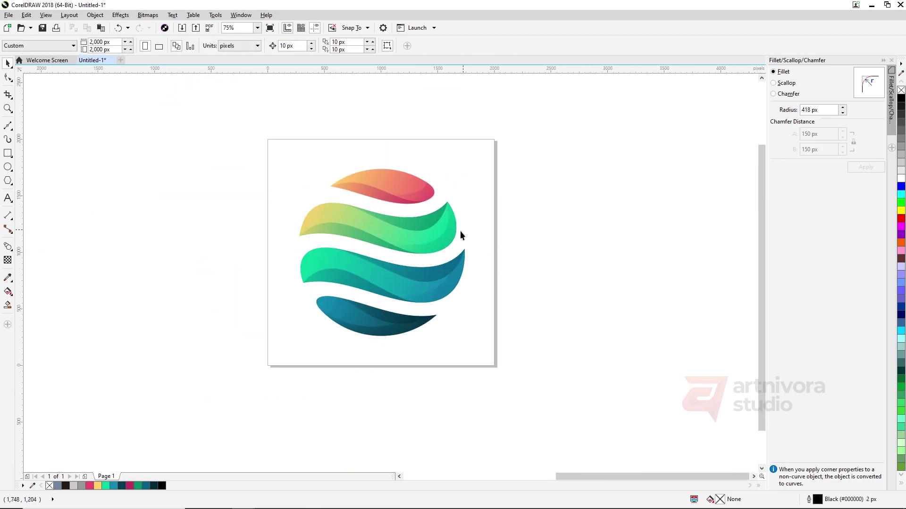
pyautogui.scroll(1, 432, 237)
pyautogui.moveTo(500, 241); pyautogui.dragTo(493, 258)
pyautogui.click(338, 140)
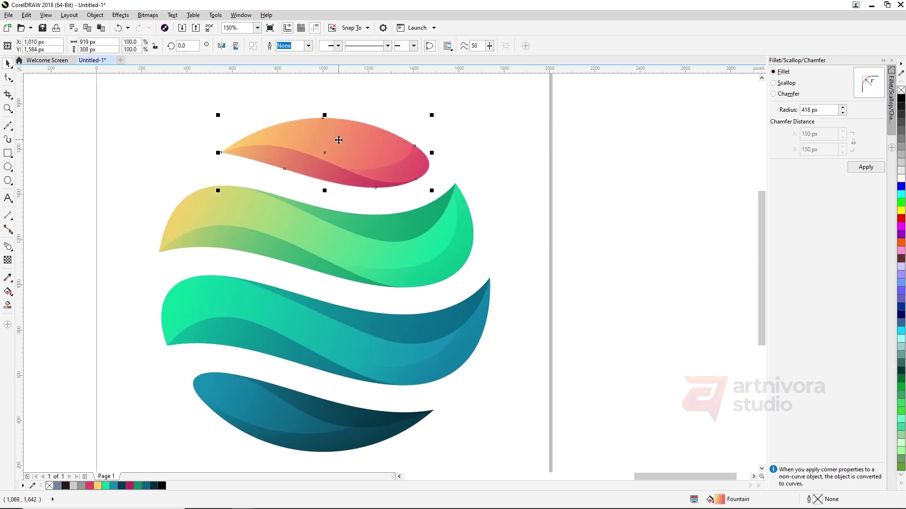
pyautogui.keyDown('shift'); pyautogui.click(268, 216); pyautogui.keyUp('shift')
pyautogui.keyDown('shift'); pyautogui.click(212, 303); pyautogui.keyUp('shift')
pyautogui.keyDown('shift'); pyautogui.click(237, 401); pyautogui.keyUp('shift')
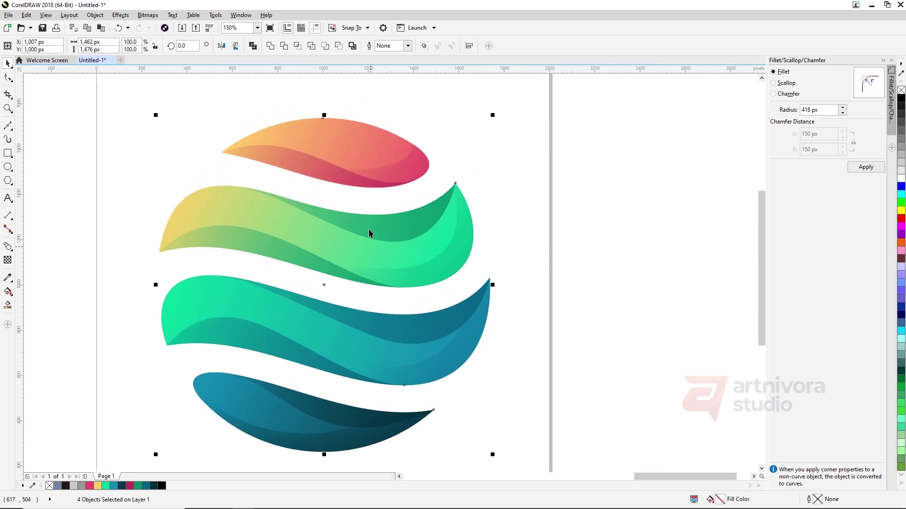
pyautogui.moveTo(327, 136); pyautogui.dragTo(345, 151)
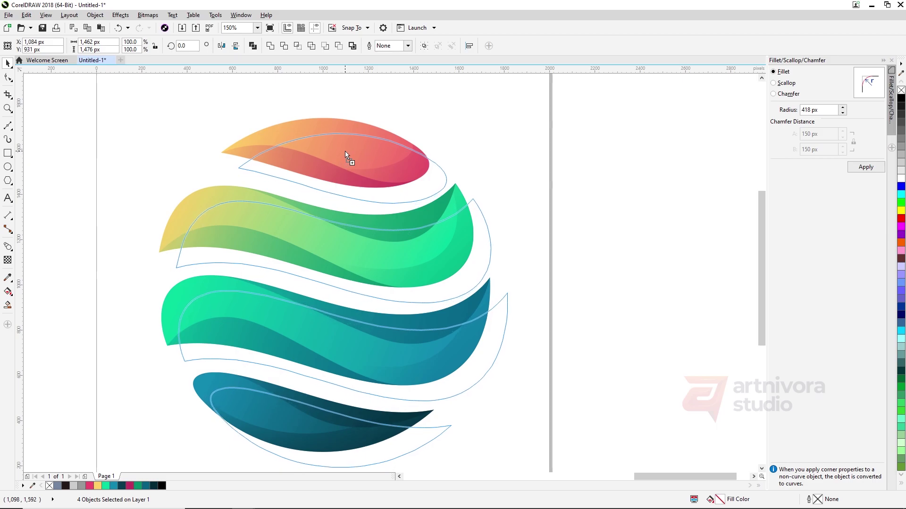
pyautogui.moveTo(344, 151); pyautogui.dragTo(344, 152)
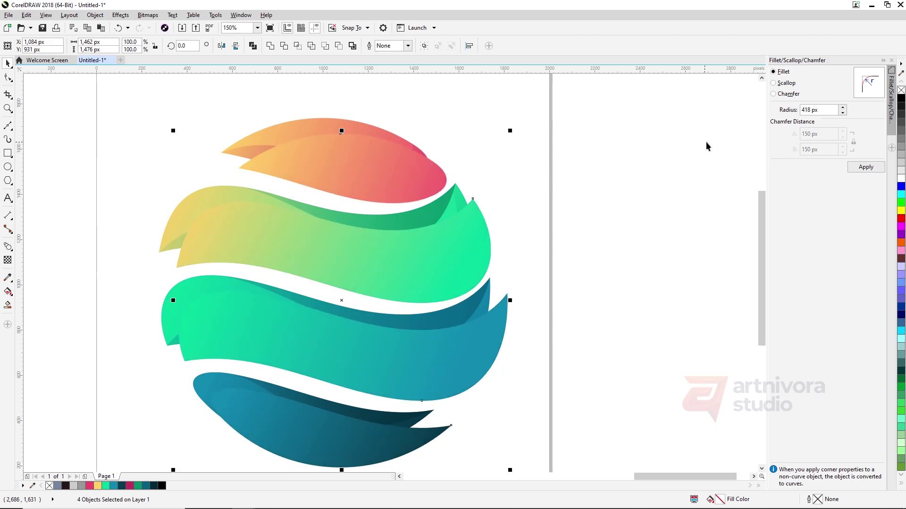
pyautogui.rightClick(901, 98)
pyautogui.click(901, 90)
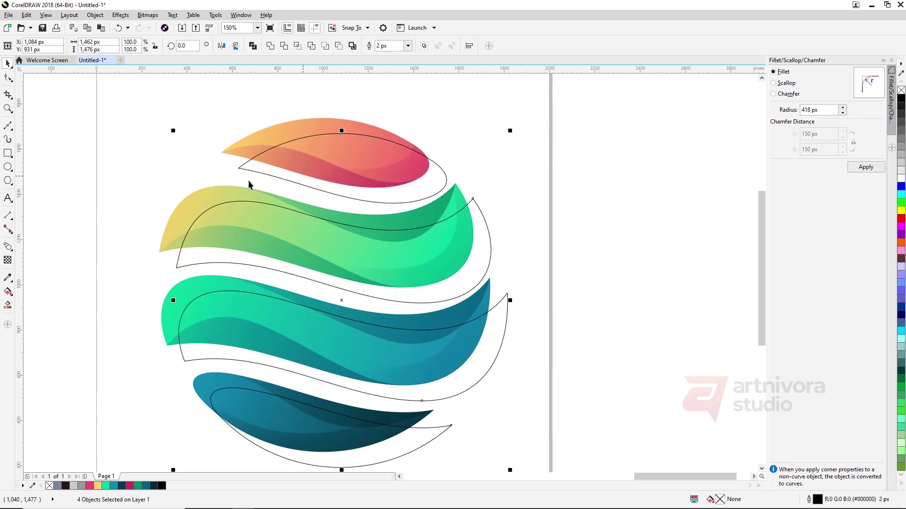
# Step: Fill the top segment's main shape with the sampled yellow swatch colour #FFD166
pyautogui.press('F3')
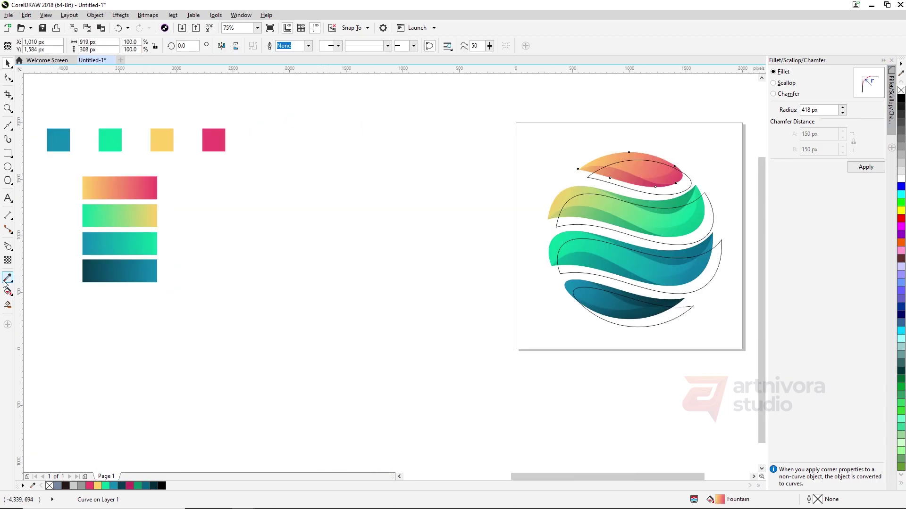
pyautogui.click(8, 278)
pyautogui.click(153, 132)
pyautogui.scroll(2, 642, 153)
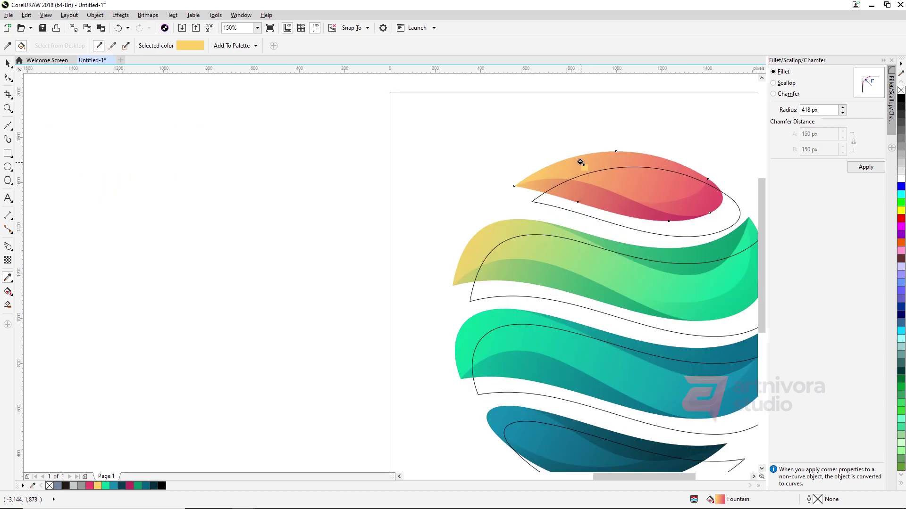
pyautogui.click(599, 157)
pyautogui.press('space')
pyautogui.scroll(2, 677, 147)
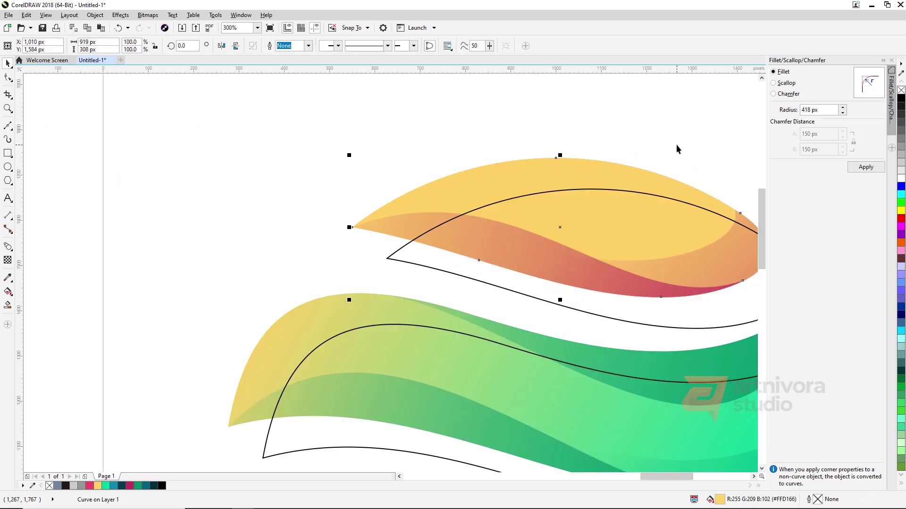
# Step: Lighten the top segment's solid fill to pale yellow #FFF599
pyautogui.doubleClick(720, 499)
pyautogui.moveTo(521, 171); pyautogui.dragTo(461, 277)
pyautogui.click(271, 317)
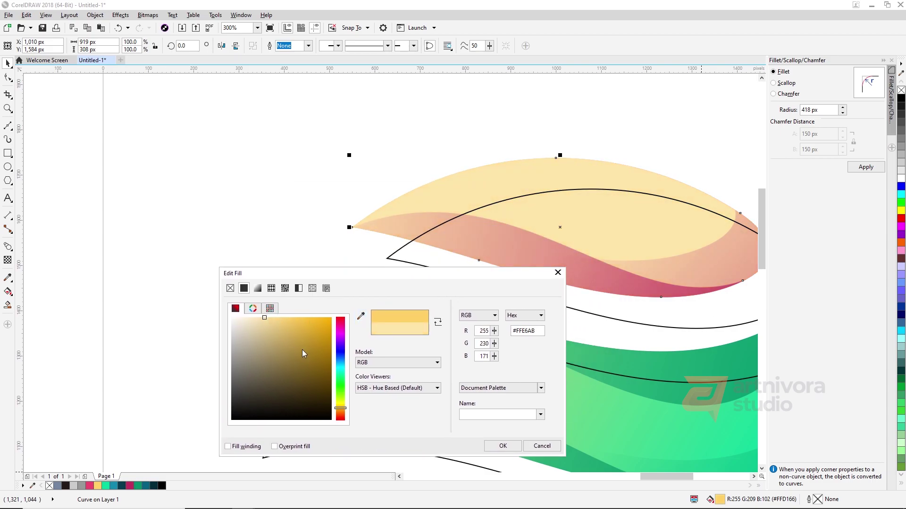
pyautogui.moveTo(343, 414); pyautogui.dragTo(345, 410)
pyautogui.click(270, 321)
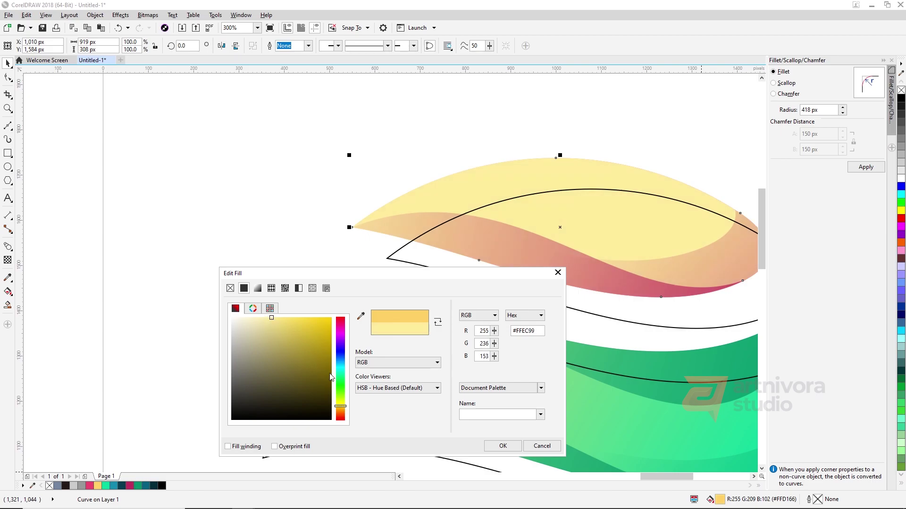
pyautogui.moveTo(340, 406); pyautogui.dragTo(342, 405)
pyautogui.click(513, 448)
# Step: Cut the offset outline out of the pale yellow top shape with Back Minus Front, leaving a highlight along its upper edge
pyautogui.click(599, 221)
pyautogui.keyDown('shift'); pyautogui.click(581, 190); pyautogui.keyUp('shift')
pyautogui.scroll(-2, 304, 172)
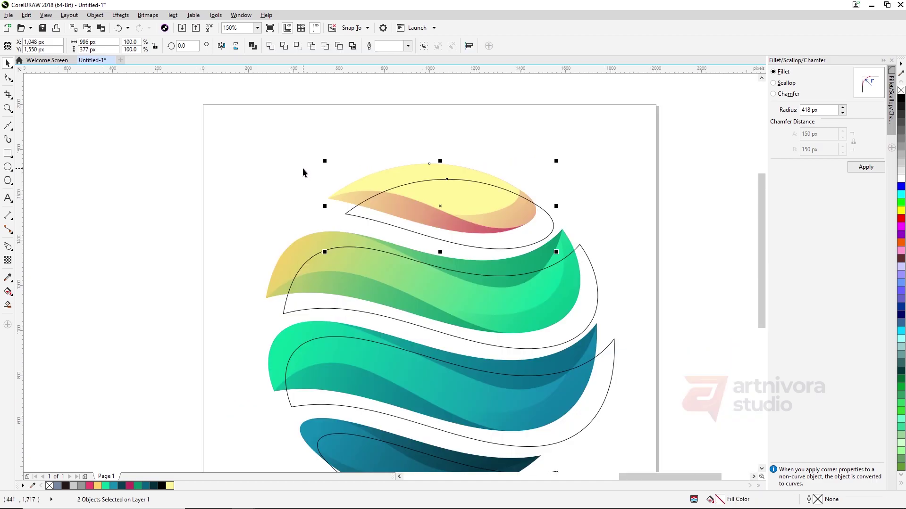
pyautogui.click(338, 47)
pyautogui.click(365, 156)
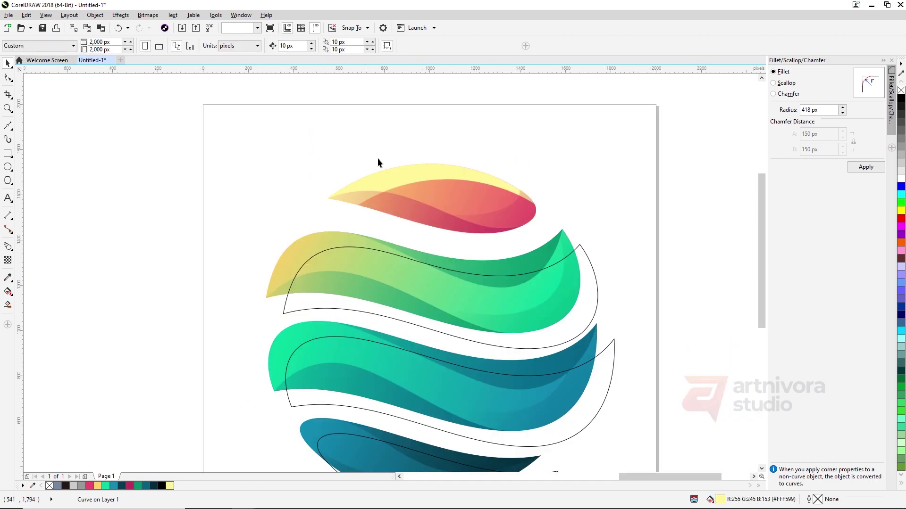
pyautogui.scroll(-1, 387, 210)
pyautogui.scroll(3, 364, 203)
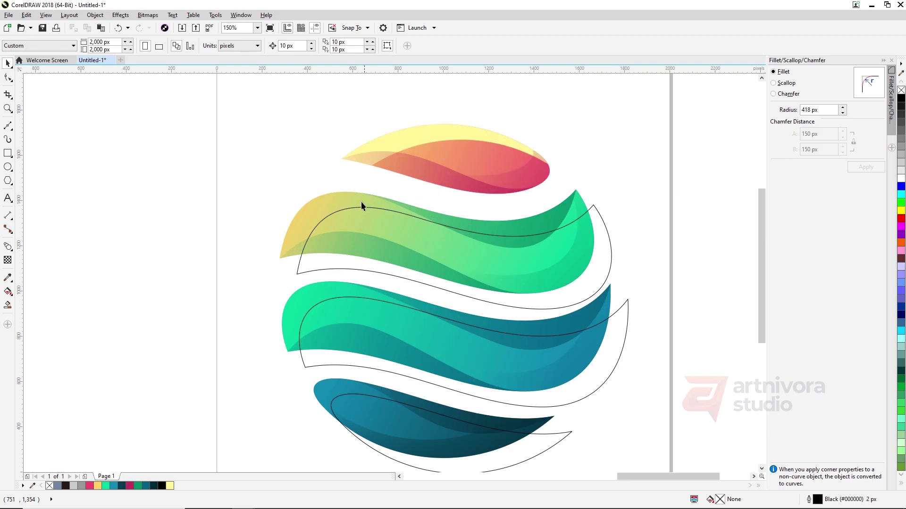
# Step: Add a linear transparency to the top segment's pale yellow highlight, fading from upper left to lower right
pyautogui.click(423, 132)
pyautogui.click(9, 261)
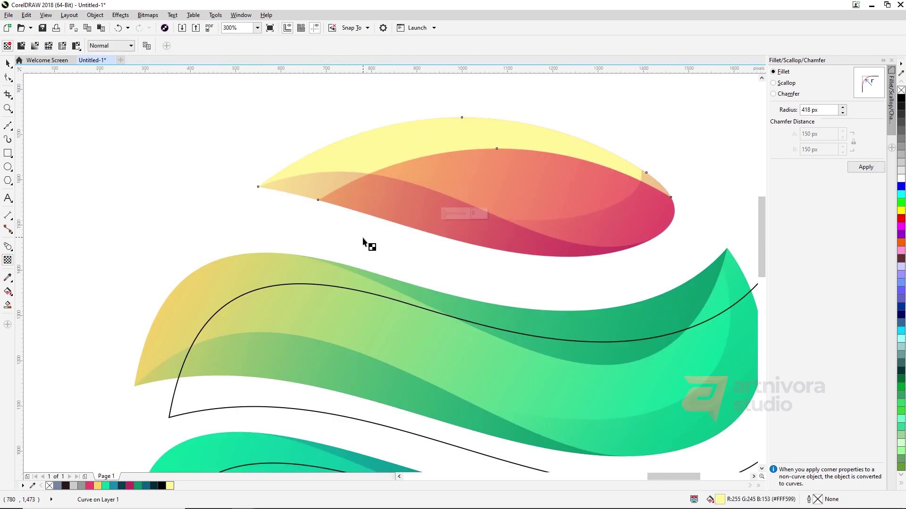
pyautogui.scroll(-2, 366, 242)
pyautogui.moveTo(371, 108); pyautogui.dragTo(425, 221)
pyautogui.moveTo(369, 106); pyautogui.dragTo(394, 115)
pyautogui.scroll(-1, 389, 114)
pyautogui.press('space')
pyautogui.scroll(2, 371, 183)
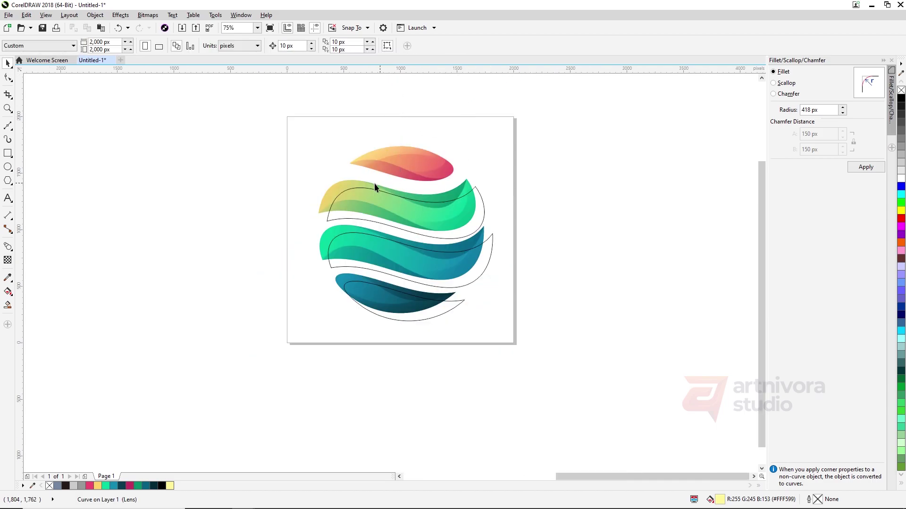
# Step: Trim the top segment's pale yellow highlight with the darker shape along the segment's lower edge
pyautogui.click(406, 149)
pyautogui.keyDown('shift'); pyautogui.click(401, 121); pyautogui.keyUp('shift')
pyautogui.click(284, 46)
pyautogui.moveTo(406, 111); pyautogui.dragTo(261, 116)
pyautogui.scroll(-2, 379, 163)
pyautogui.scroll(2, 357, 176)
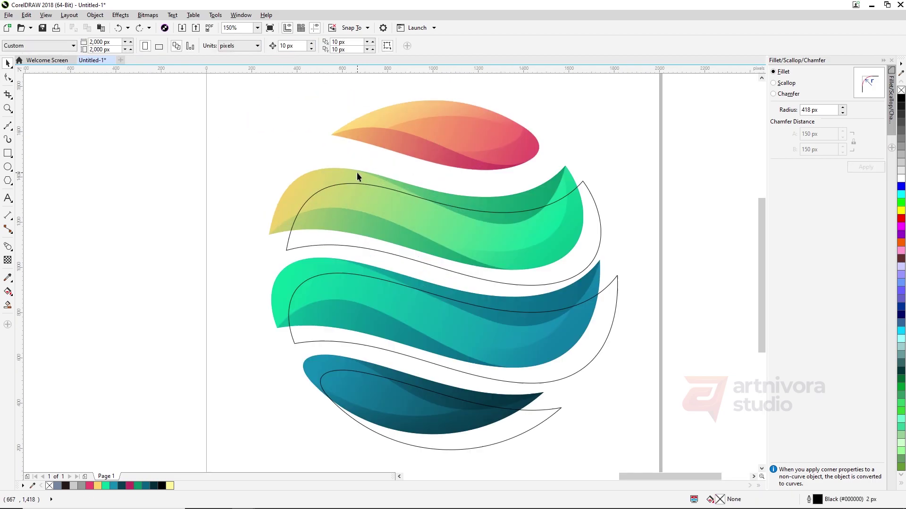
# Step: Fill the second segment's main shape with pale yellow #FFF599 and cut its offset outline out with Back Minus Front
pyautogui.click(322, 179)
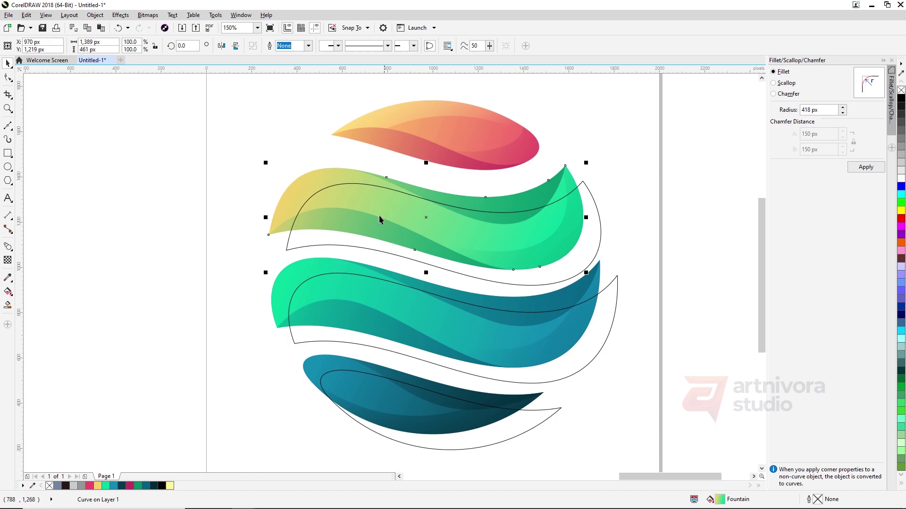
pyautogui.click(169, 486)
pyautogui.click(343, 184)
pyautogui.keyDown('shift'); pyautogui.click(332, 171); pyautogui.keyUp('shift')
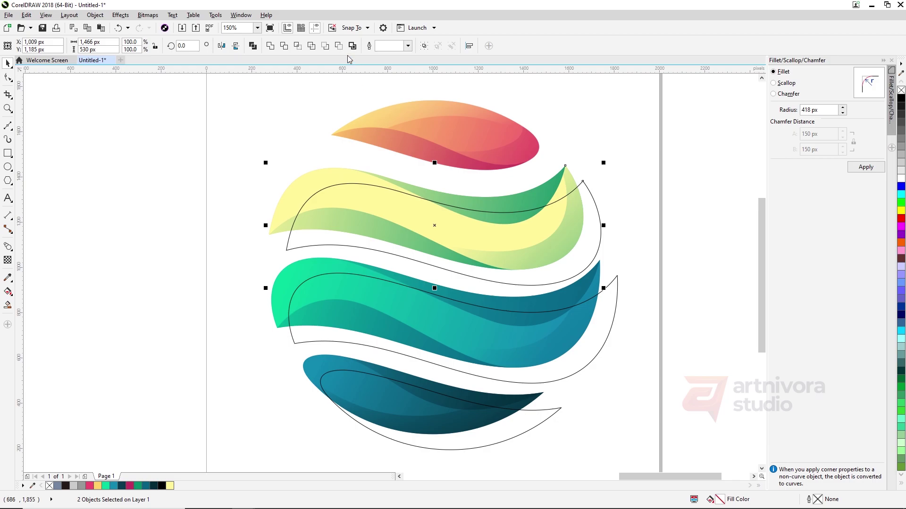
pyautogui.click(339, 47)
pyautogui.click(243, 192)
pyautogui.moveTo(474, 215); pyautogui.dragTo(490, 231)
pyautogui.hotkey('ctrl', 'z')
# Step: Trim the second segment's highlight with the upper dark green shape and delete the broken-apart piece at the right tip
pyautogui.keyDown('shift'); pyautogui.click(316, 182); pyautogui.keyUp('shift')
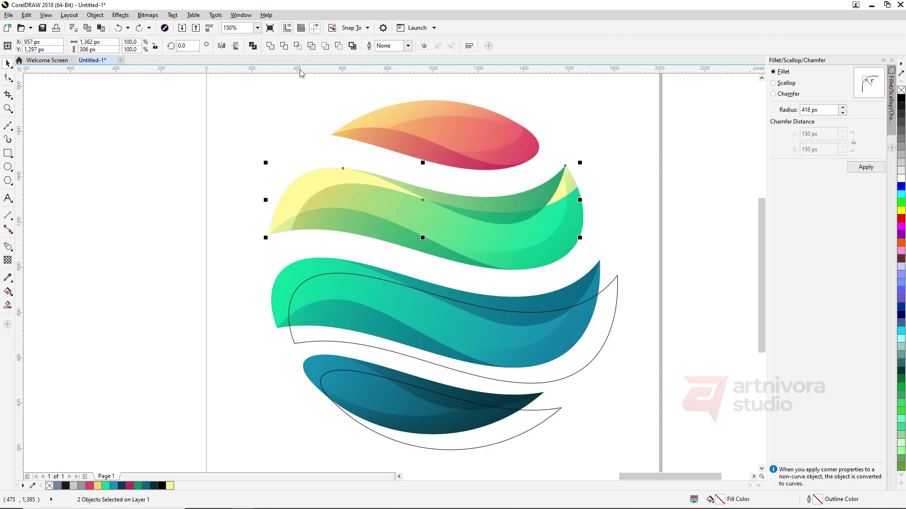
pyautogui.click(284, 45)
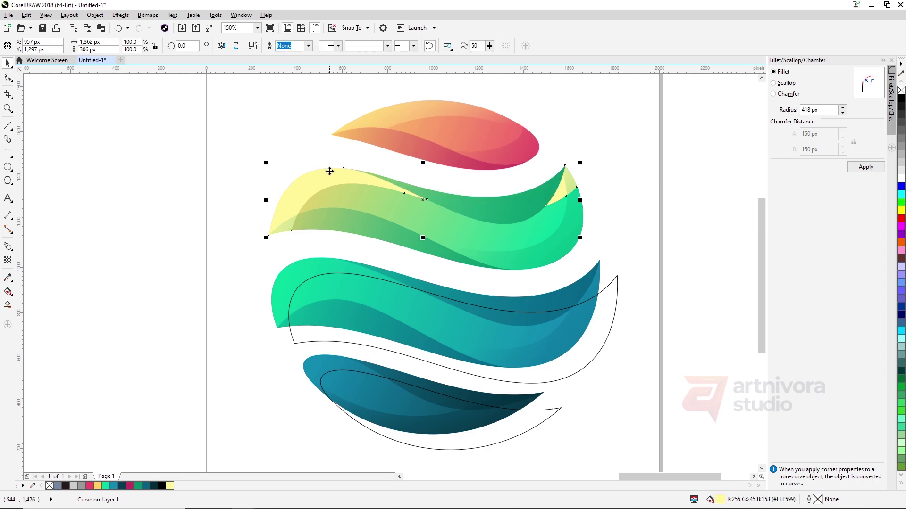
pyautogui.rightClick(330, 171)
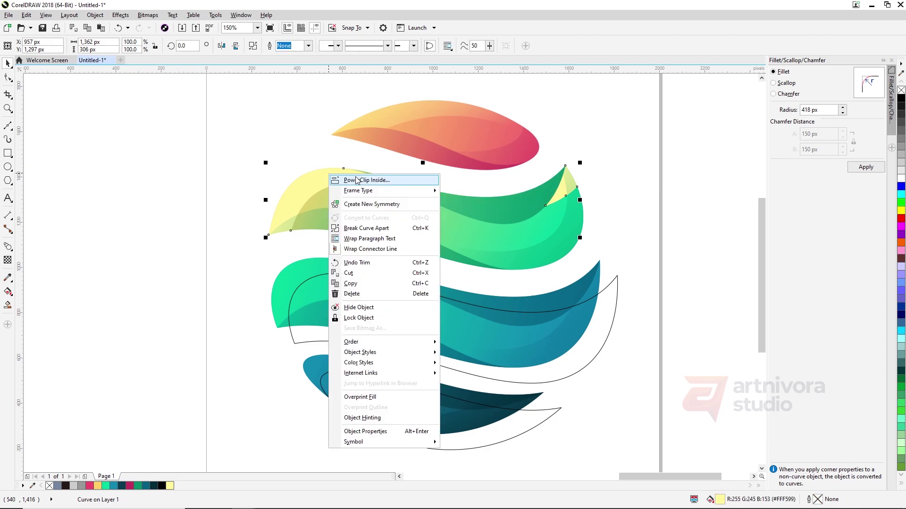
pyautogui.click(379, 230)
pyautogui.click(230, 202)
pyautogui.click(561, 194)
pyautogui.press('Delete')
# Step: Trim the second segment's highlight with the lower dark shape and delete the leftover broken-apart piece along the bottom edge
pyautogui.click(331, 220)
pyautogui.click(319, 182)
pyautogui.click(284, 47)
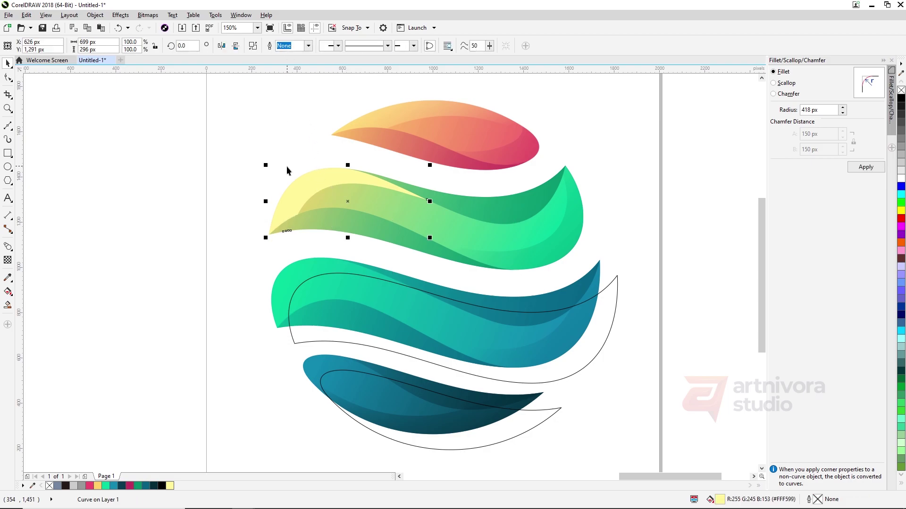
pyautogui.rightClick(308, 183)
pyautogui.click(354, 237)
pyautogui.click(219, 196)
pyautogui.moveTo(219, 196); pyautogui.dragTo(340, 262)
pyautogui.press('Delete')
# Step: Add a linear transparency to the second segment's pale yellow highlight, fading from upper left to lower right
pyautogui.click(297, 193)
pyautogui.click(8, 260)
pyautogui.moveTo(285, 100); pyautogui.dragTo(349, 218)
pyautogui.moveTo(285, 100); pyautogui.dragTo(301, 95)
pyautogui.press('space')
pyautogui.click(246, 156)
# Step: Fill the third segment's main shape with the sampled green swatch colour #06D6A0
pyautogui.click(311, 268)
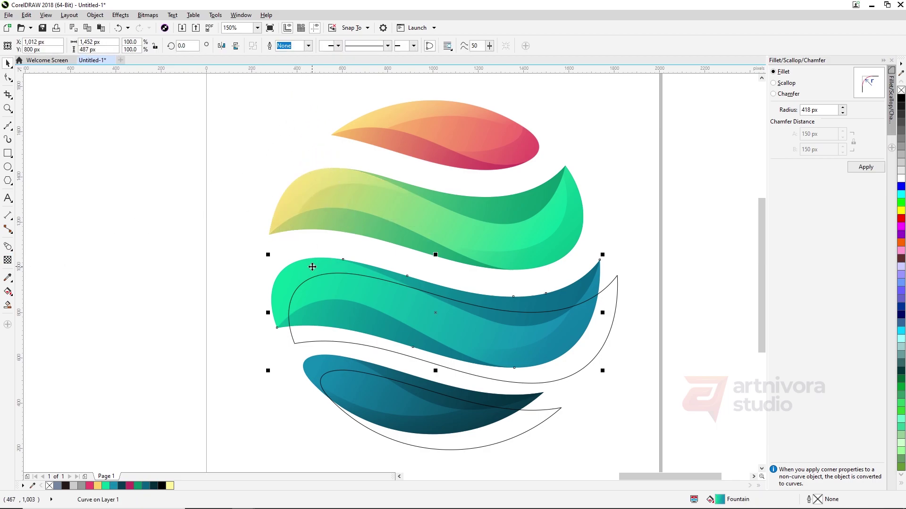
pyautogui.scroll(-3, 406, 230)
pyautogui.scroll(-2, 340, 236)
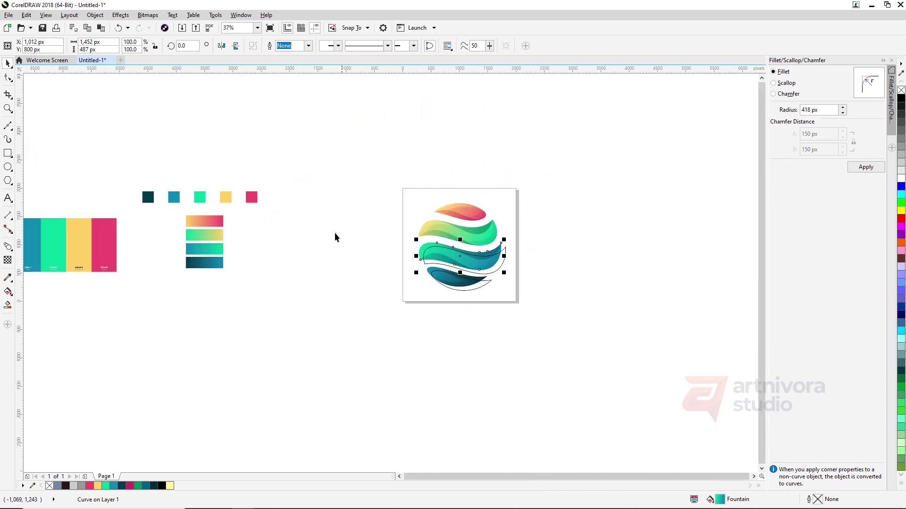
pyautogui.click(8, 276)
pyautogui.click(200, 197)
pyautogui.scroll(3, 439, 246)
pyautogui.click(380, 226)
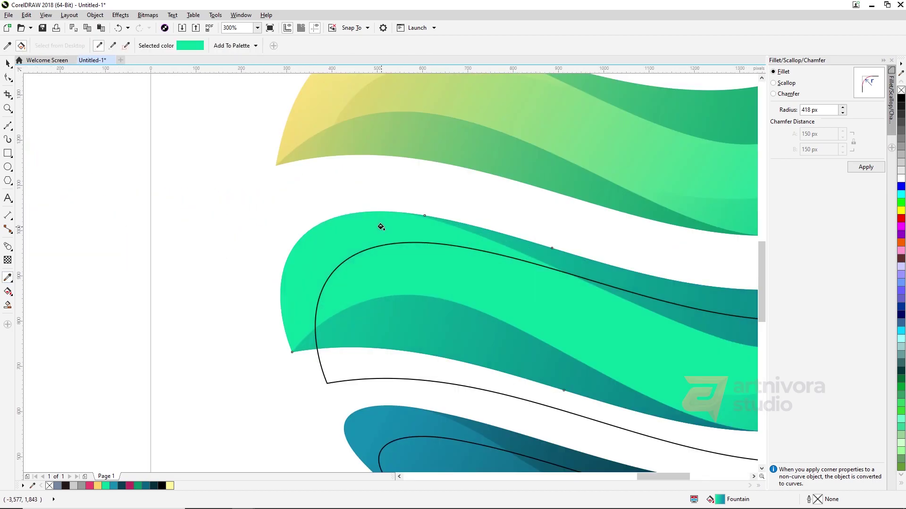
pyautogui.press('space')
# Step: Lighten the third segment's solid fill to mint green #33FFB8
pyautogui.scroll(-1, 398, 245)
pyautogui.scroll(-4, 398, 248)
pyautogui.doubleClick(719, 499)
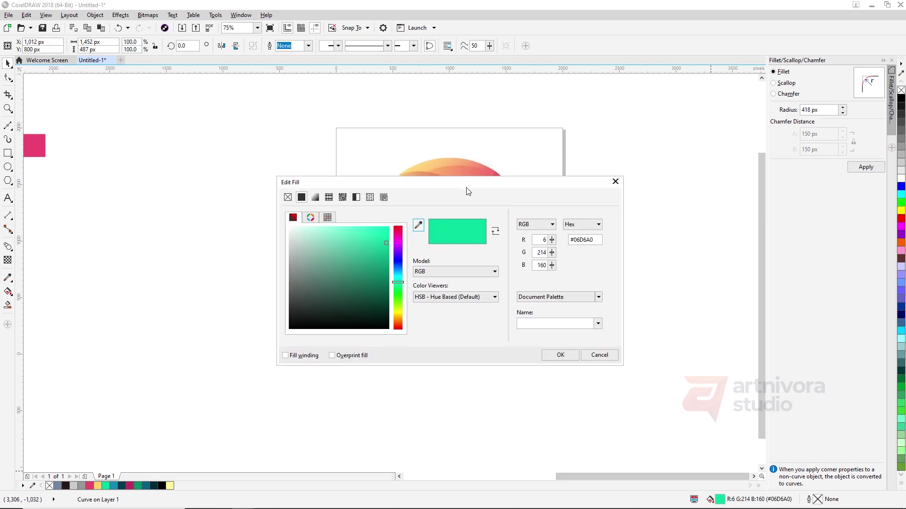
pyautogui.click(395, 365)
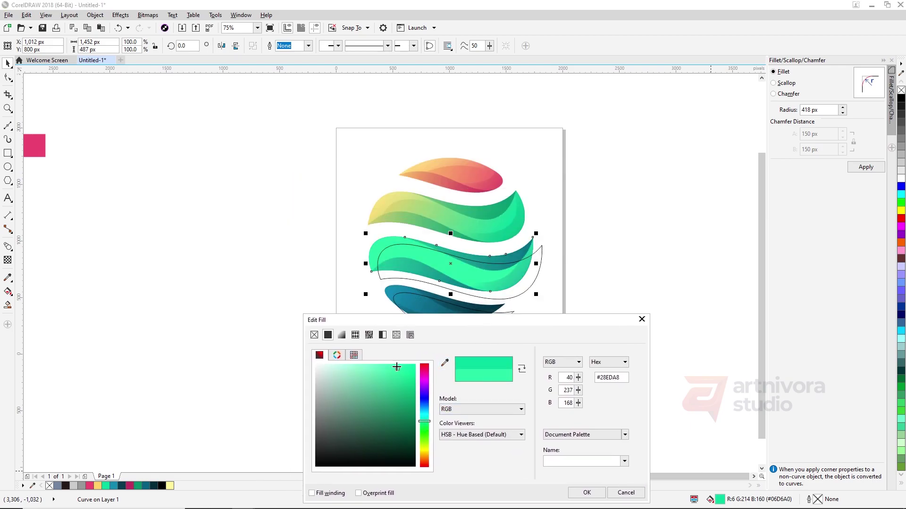
pyautogui.click(584, 493)
pyautogui.press('Escape')
# Step: Cut the offset outline out of the third segment's mint green shape with Back Minus Front
pyautogui.scroll(2, 400, 248)
pyautogui.click(390, 234)
pyautogui.keyDown('shift'); pyautogui.click(375, 213); pyautogui.keyUp('shift')
pyautogui.click(338, 46)
pyautogui.scroll(-1, 307, 203)
pyautogui.press('Escape')
pyautogui.moveTo(514, 261); pyautogui.dragTo(492, 288)
pyautogui.hotkey('ctrl', 'z')
# Step: Trim the third segment's highlight with the upper dark shape and delete the broken-apart piece at the right tip
pyautogui.click(434, 229)
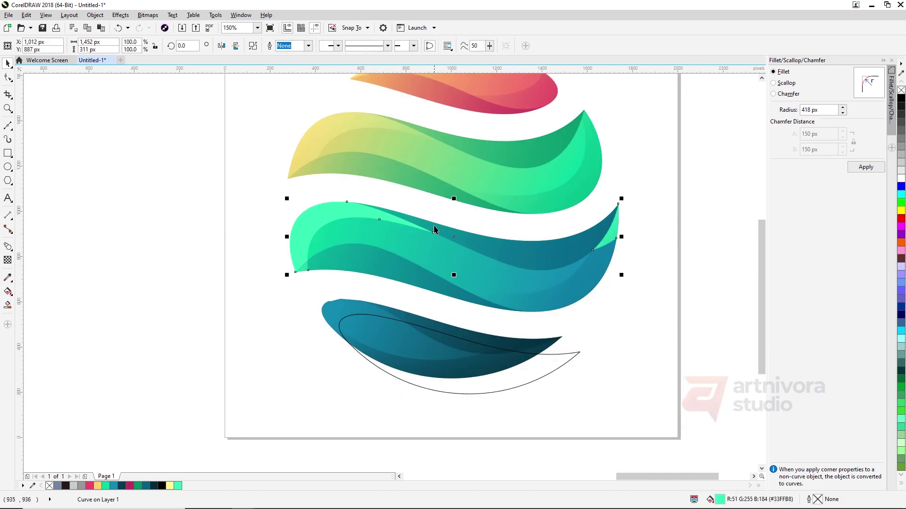
pyautogui.rightClick(347, 213)
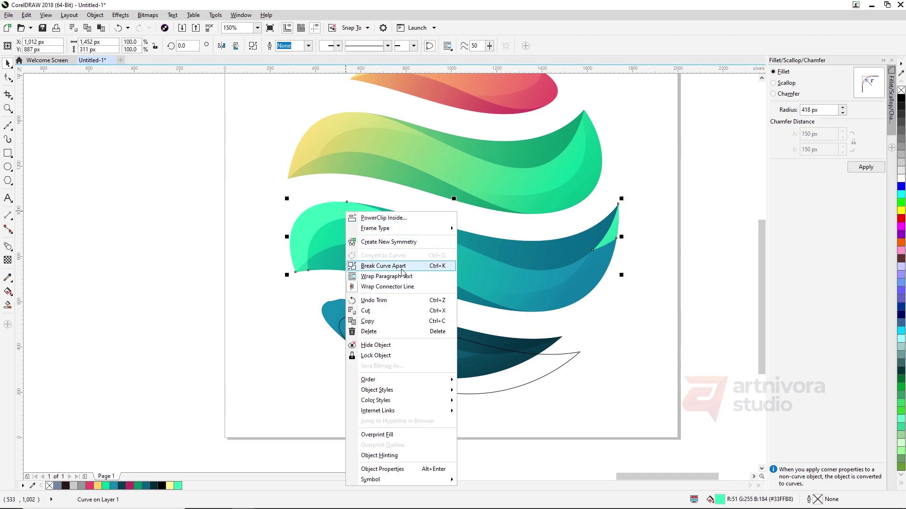
pyautogui.click(368, 270)
pyautogui.click(687, 218)
pyautogui.click(609, 237)
pyautogui.press('Delete')
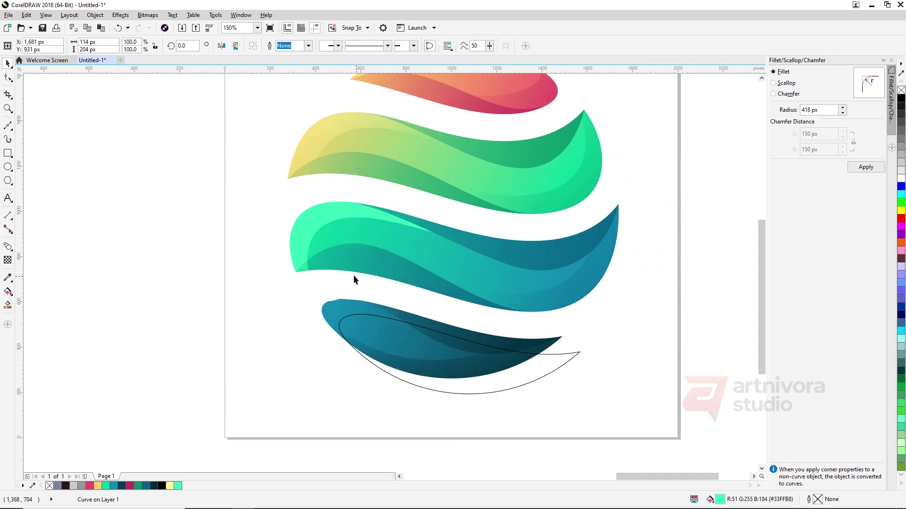
# Step: Trim the third segment's highlight with the lower dark shape, break it apart and delete the leftover piece
pyautogui.click(341, 264)
pyautogui.keyDown('shift'); pyautogui.click(309, 223); pyautogui.keyUp('shift')
pyautogui.click(284, 45)
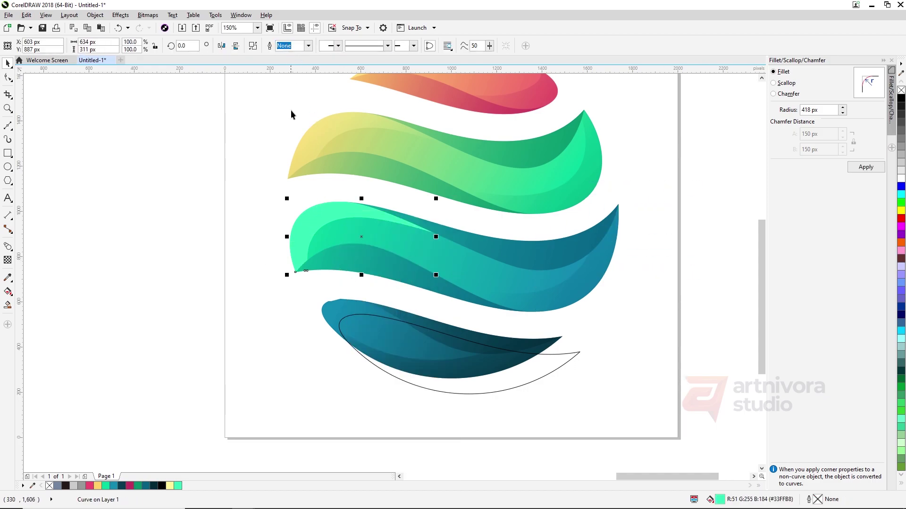
pyautogui.hotkey('ctrl', 'k')
pyautogui.keyDown('shift'); pyautogui.click(318, 263); pyautogui.keyUp('shift')
pyautogui.press('Delete')
# Step: Add a linear transparency to the third segment's mint green highlight, fading from upper left to lower right
pyautogui.click(337, 262)
pyautogui.click(7, 259)
pyautogui.moveTo(273, 129); pyautogui.dragTo(349, 271)
pyautogui.press('space')
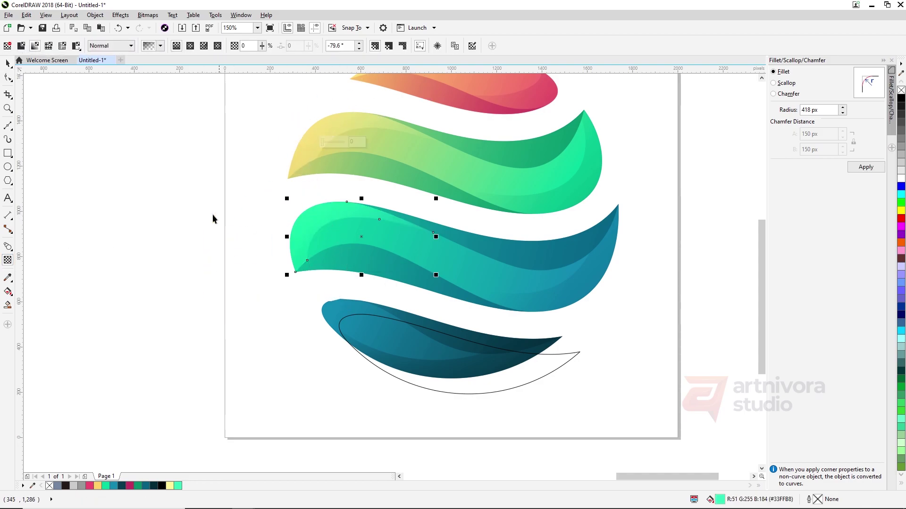
# Step: Fill the fourth segment's main shape with the sampled blue swatch colour #118AB2
pyautogui.click(347, 312)
pyautogui.scroll(-2, 422, 278)
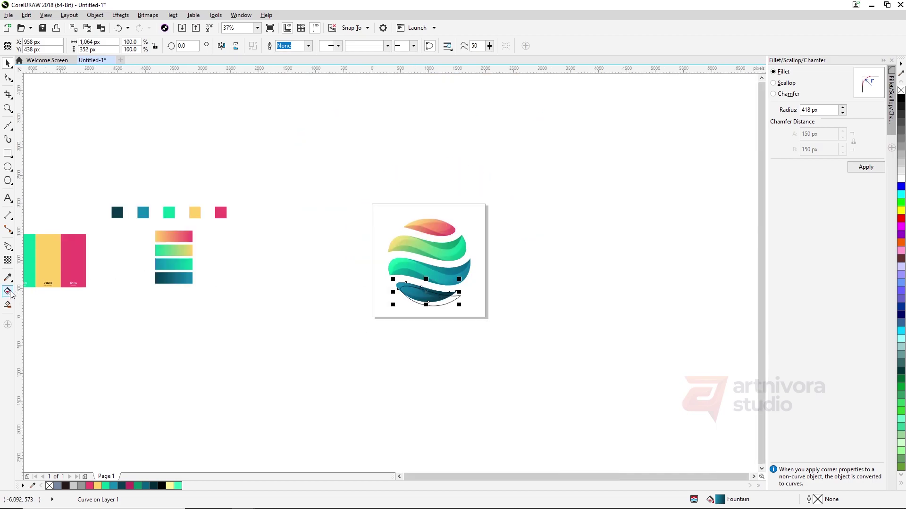
pyautogui.click(8, 277)
pyautogui.click(143, 214)
pyautogui.scroll(2, 430, 284)
pyautogui.click(349, 290)
pyautogui.scroll(2, 349, 290)
pyautogui.press('space')
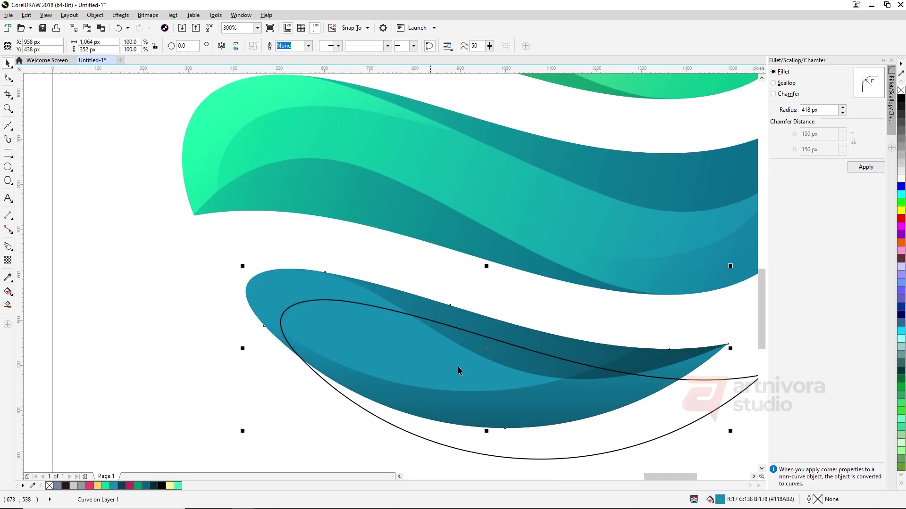
# Step: Lighten the fourth segment's solid fill to light blue #35BCDE
pyautogui.doubleClick(721, 501)
pyautogui.moveTo(399, 167); pyautogui.dragTo(637, 120)
pyautogui.click(609, 176)
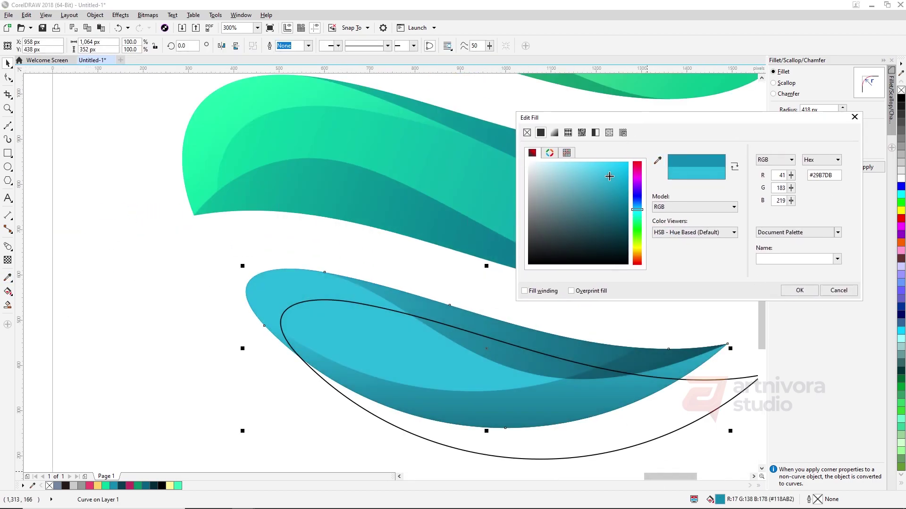
pyautogui.click(797, 290)
# Step: Cut the offset outline out of the fourth segment's light blue shape and trim the remaining highlight with the dark shapes
pyautogui.click(369, 307)
pyautogui.keyDown('shift'); pyautogui.click(368, 316); pyautogui.keyUp('shift')
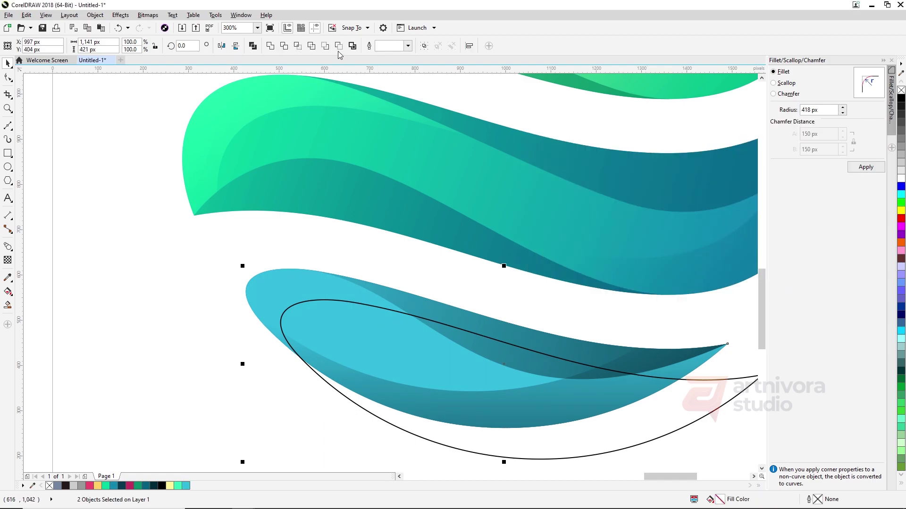
pyautogui.click(338, 47)
pyautogui.scroll(-1, 292, 243)
pyautogui.click(399, 301)
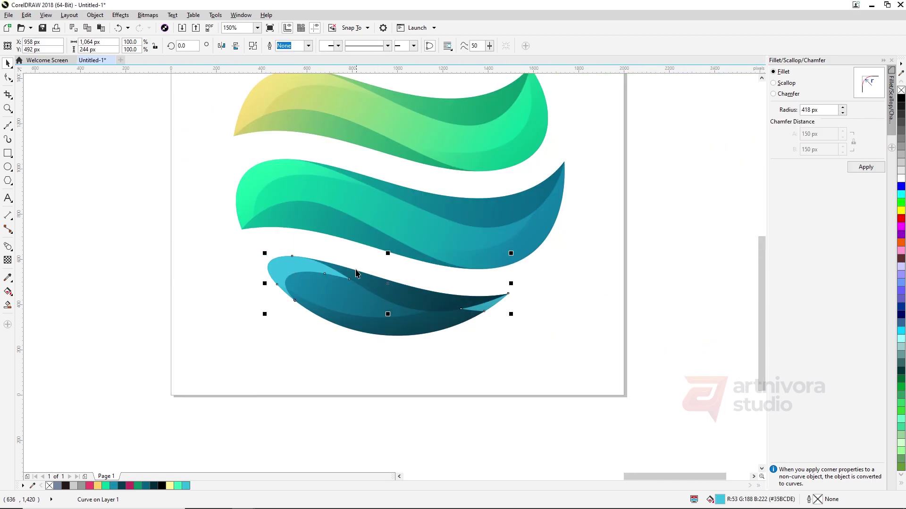
pyautogui.click(540, 279)
# Step: Add a linear transparency to the fourth segment's light blue highlight, fading from upper left to lower right
pyautogui.click(286, 267)
pyautogui.click(8, 260)
pyautogui.moveTo(269, 175); pyautogui.dragTo(274, 195)
pyautogui.press('space')
pyautogui.click(362, 252)
# Step: Group all the objects that make up the globe logo
pyautogui.scroll(-2, 361, 252)
pyautogui.scroll(1, 358, 215)
pyautogui.scroll(-1, 300, 177)
pyautogui.moveTo(245, 131); pyautogui.dragTo(442, 304)
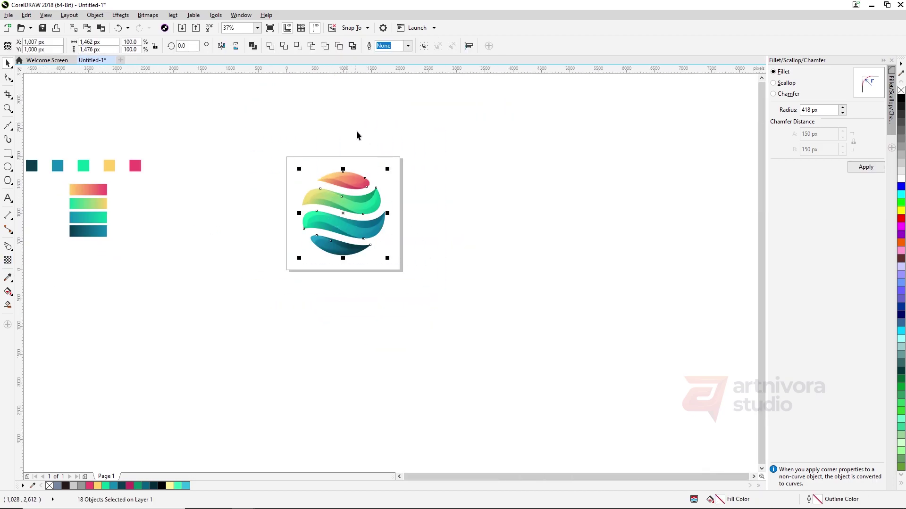
pyautogui.click(425, 45)
# Step: Scale the globe group down to about 915 by 923 px and move it into the page's lower half
pyautogui.scroll(2, 347, 194)
pyautogui.moveTo(433, 147); pyautogui.dragTo(399, 181)
pyautogui.moveTo(372, 208); pyautogui.dragTo(381, 251)
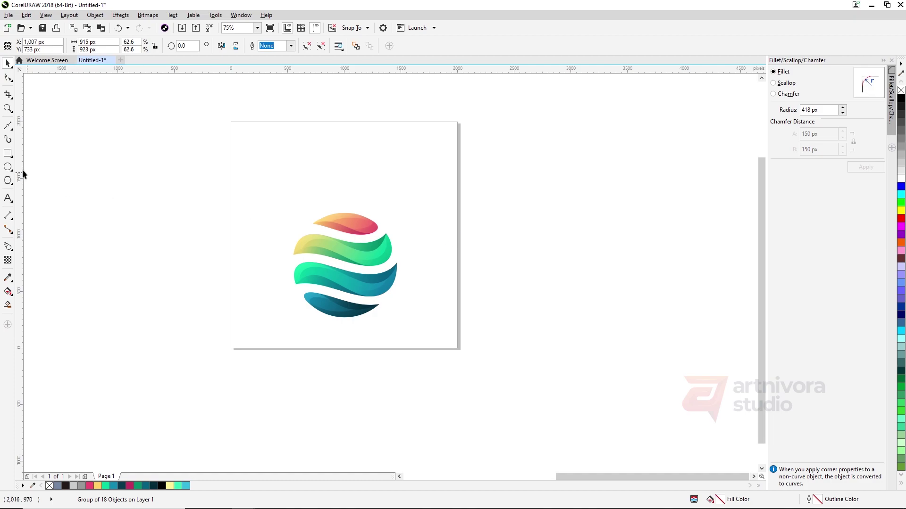
# Step: Draw a circle about 525 px across above the globe, copy it about 327 px to the left, and select both circles
pyautogui.click(7, 167)
pyautogui.scroll(2, 335, 171)
pyautogui.moveTo(231, 103); pyautogui.dragTo(354, 227)
pyautogui.moveTo(322, 171); pyautogui.dragTo(249, 173)
pyautogui.rightClick(249, 173)
pyautogui.keyDown('shift'); pyautogui.click(322, 162); pyautogui.keyUp('shift')
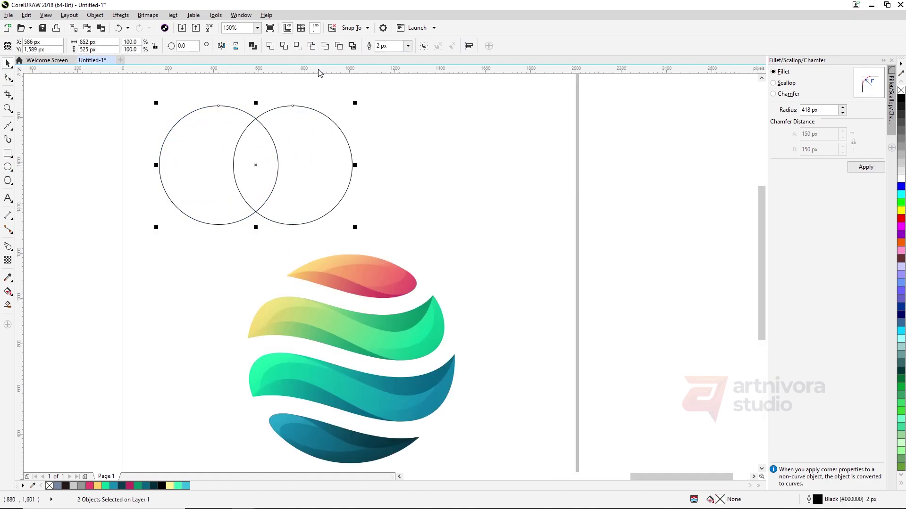
# Step: Intersect the two overlapping circles and delete both originals, keeping only the leaf-shaped overlap
pyautogui.click(300, 48)
pyautogui.click(381, 109)
pyautogui.click(298, 140)
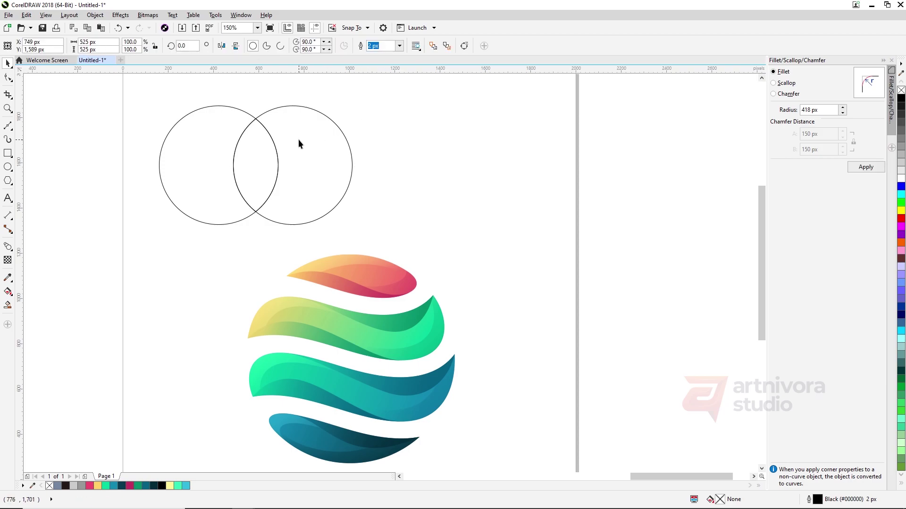
pyautogui.press('Delete')
pyautogui.click(200, 128)
pyautogui.press('Delete')
pyautogui.click(272, 155)
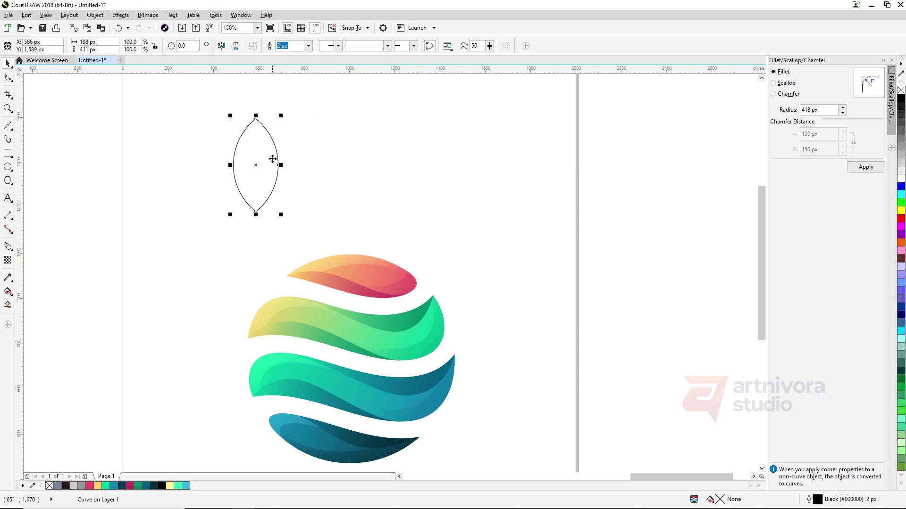
# Step: Split off the leaf's left half by intersecting it with a rectangle drawn from the leaf's top tip, then delete the rectangle
pyautogui.click(8, 153)
pyautogui.moveTo(255, 118); pyautogui.dragTo(122, 252)
pyautogui.hotkey('ctrl', 'a')
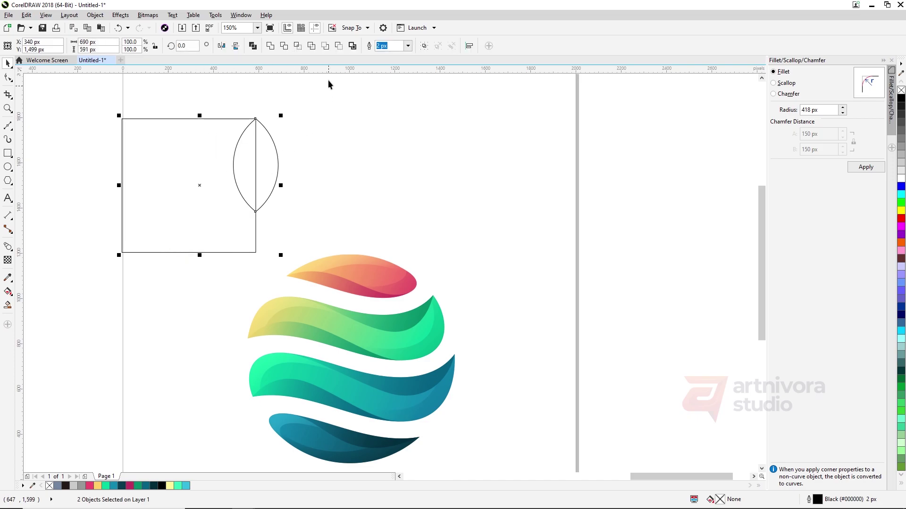
pyautogui.click(300, 47)
pyautogui.click(250, 156)
pyautogui.press('Delete')
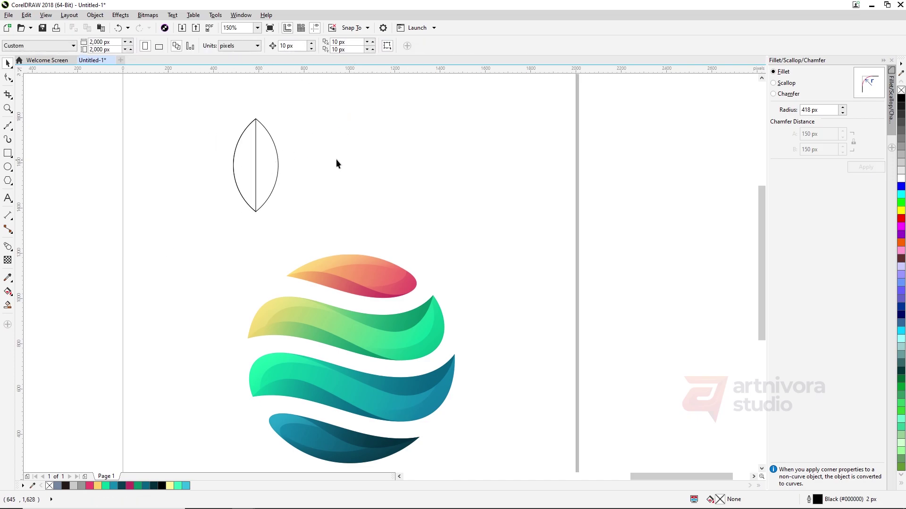
# Step: Copy the second globe segment's yellow-to-green gradient fill onto the leaf and its dark green shadow fill onto the leaf's left half
pyautogui.click(338, 326)
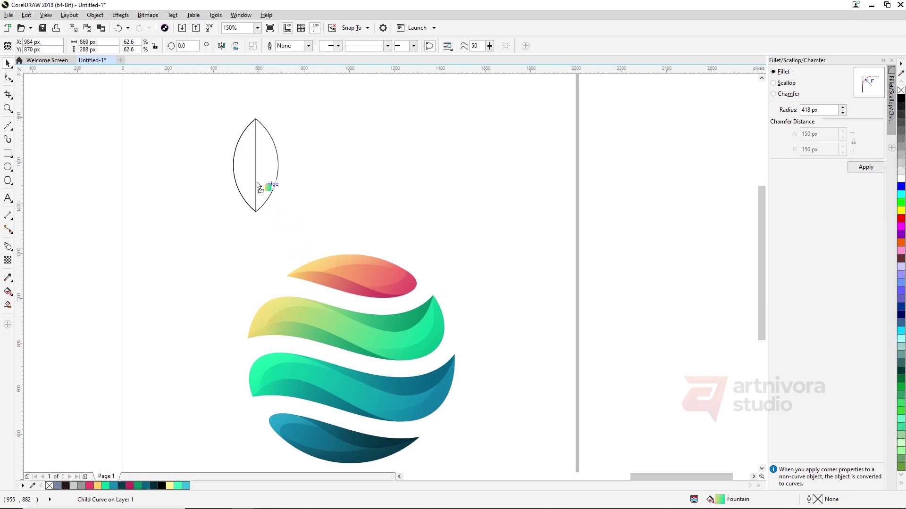
pyautogui.moveTo(258, 184); pyautogui.dragTo(266, 172)
pyautogui.click(285, 173)
pyautogui.click(247, 162)
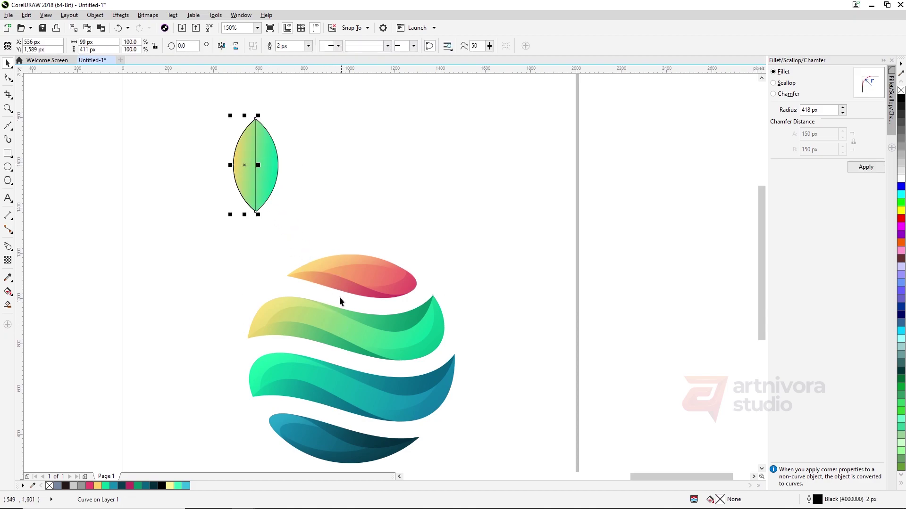
pyautogui.moveTo(307, 329); pyautogui.dragTo(243, 173)
pyautogui.click(280, 169)
# Step: Redirect the leaf's gradient fill so it runs vertically, with yellow above and green below
pyautogui.click(261, 168)
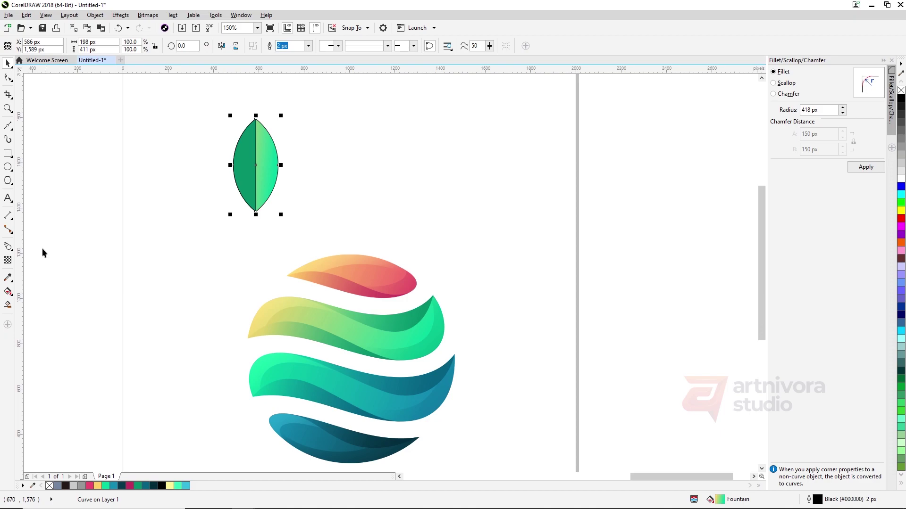
pyautogui.click(10, 293)
pyautogui.moveTo(249, 230); pyautogui.dragTo(250, 229)
pyautogui.moveTo(235, 118); pyautogui.dragTo(252, 75)
pyautogui.press('space')
pyautogui.click(303, 140)
# Step: Add a linear transparency to the leaf's dark green left half, fading from bottom to top
pyautogui.click(247, 157)
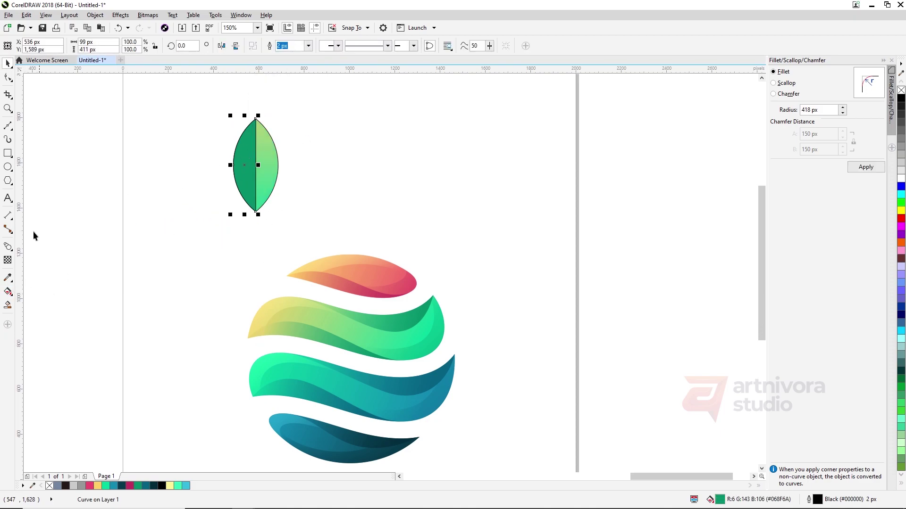
pyautogui.click(8, 262)
pyautogui.moveTo(253, 236); pyautogui.dragTo(255, 93)
pyautogui.press('space')
# Step: Remove the outlines from both leaf parts and group them
pyautogui.moveTo(319, 118); pyautogui.dragTo(188, 242)
pyautogui.click(408, 45)
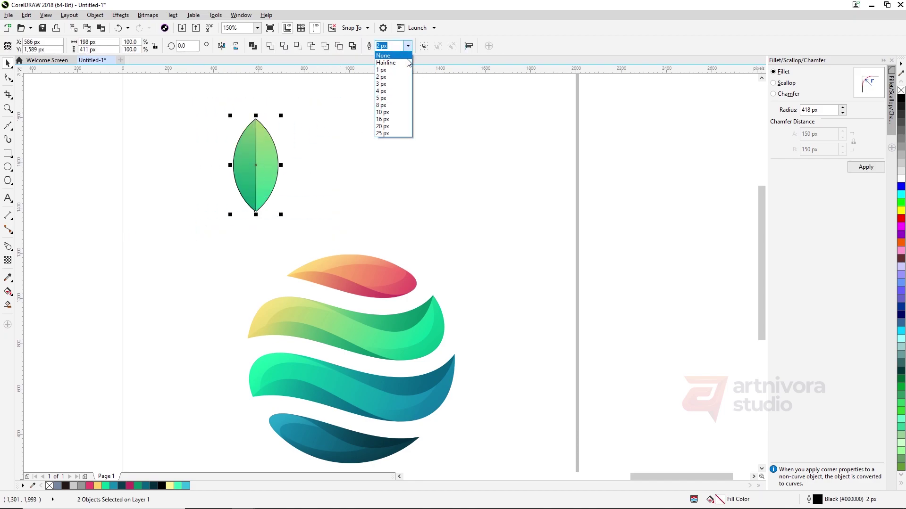
pyautogui.click(408, 58)
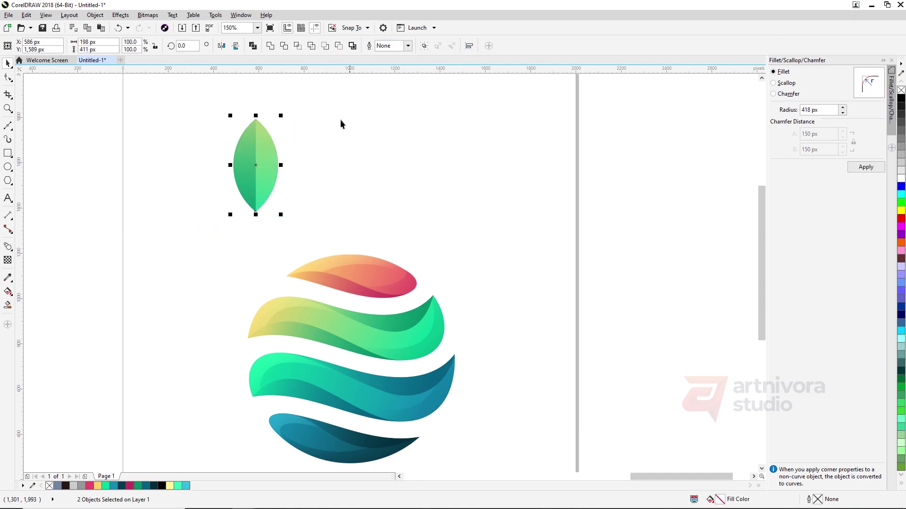
pyautogui.click(424, 46)
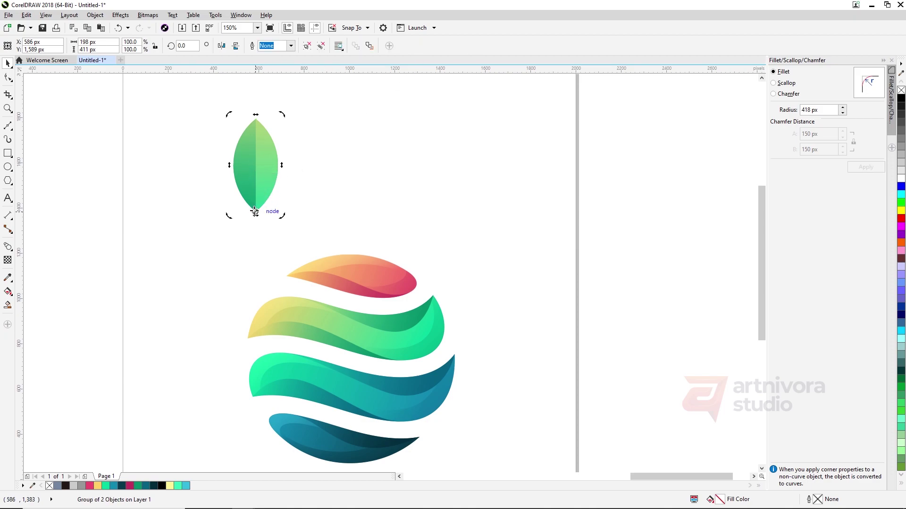
# Step: Move the leaf group just above the globe and align it with the globe's vertical centre line
pyautogui.moveTo(313, 193); pyautogui.dragTo(358, 202)
pyautogui.keyDown('shift'); pyautogui.click(354, 275); pyautogui.keyUp('shift')
pyautogui.press('c')
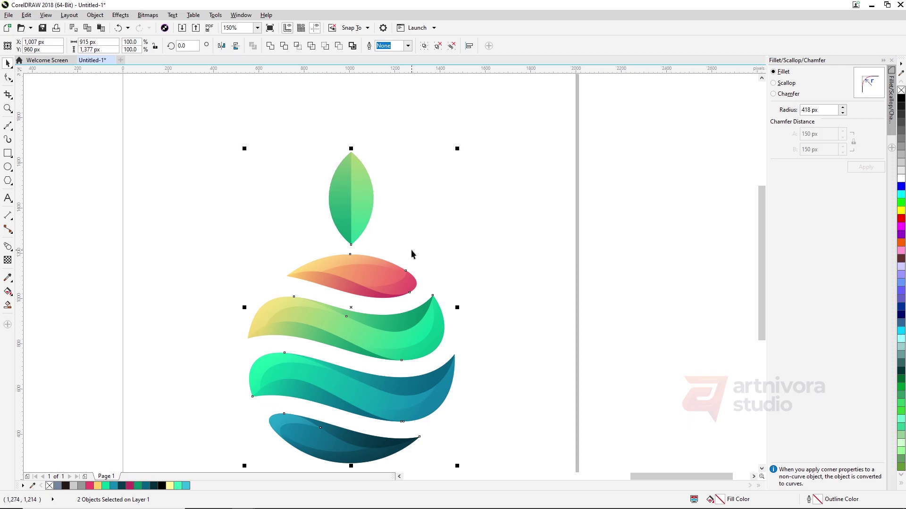
# Step: Rotate the leaf counterclockwise about its bottom tip so it leans to the upper left
pyautogui.click(365, 200)
pyautogui.click(365, 201)
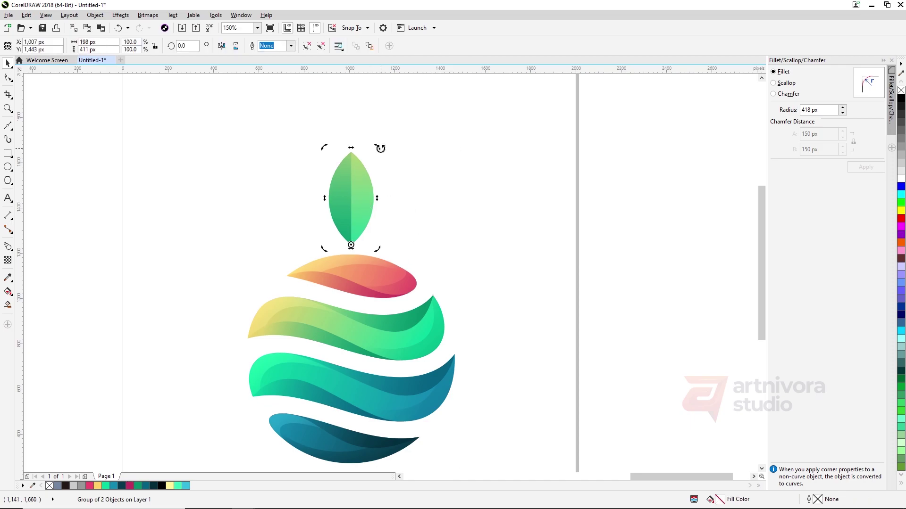
pyautogui.moveTo(379, 147); pyautogui.dragTo(306, 175)
pyautogui.click(421, 178)
# Step: Group the leaf with the globe and centre the group on the page
pyautogui.scroll(1, 353, 171)
pyautogui.scroll(-2, 298, 183)
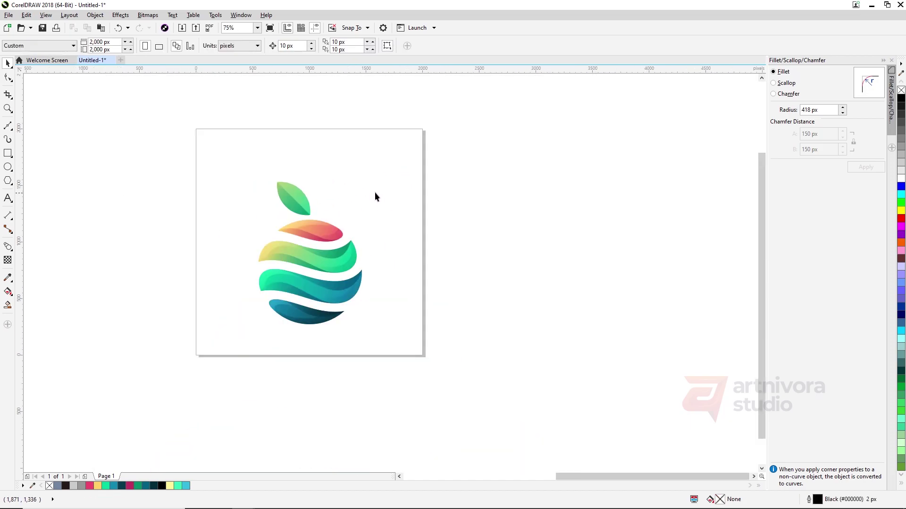
pyautogui.scroll(-2, 376, 194)
pyautogui.scroll(4, 361, 199)
pyautogui.moveTo(510, 344); pyautogui.dragTo(491, 326)
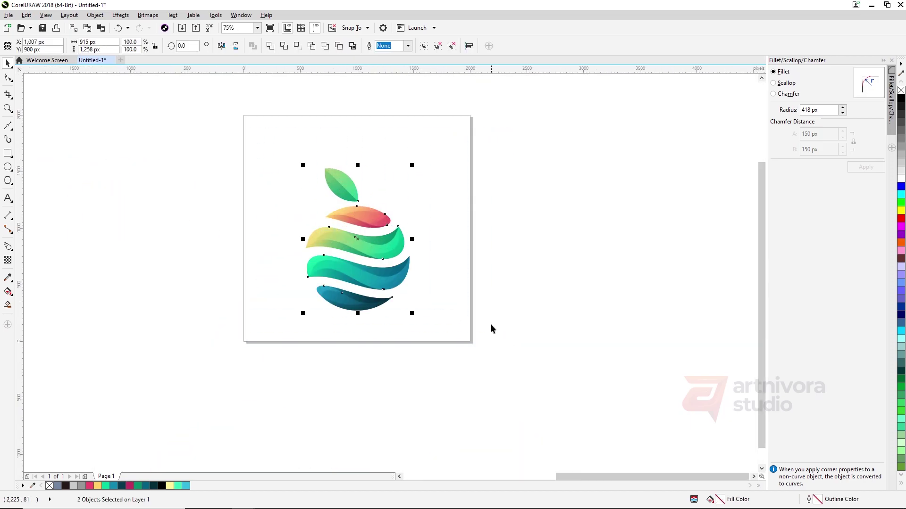
pyautogui.hotkey('ctrl', 'g')
pyautogui.press('p')
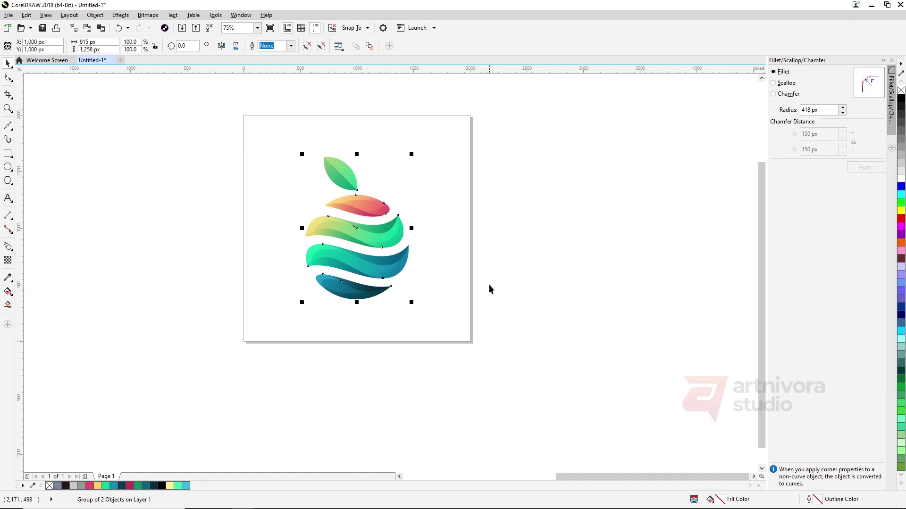
pyautogui.press('F7')
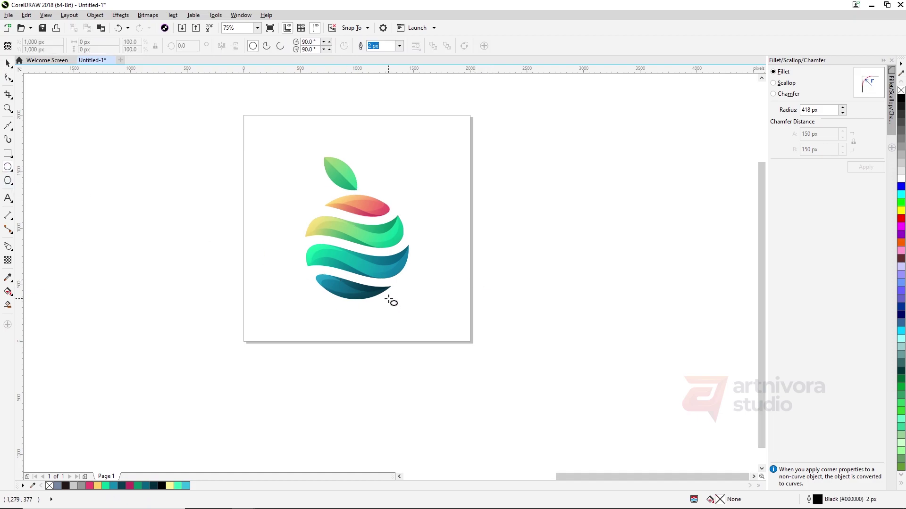
pyautogui.scroll(-4, 390, 300)
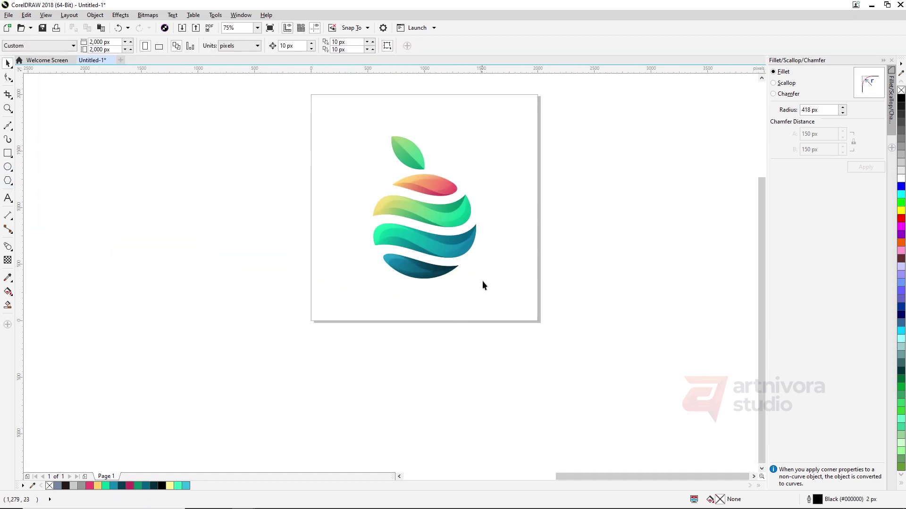
pyautogui.moveTo(482, 283); pyautogui.dragTo(416, 333)
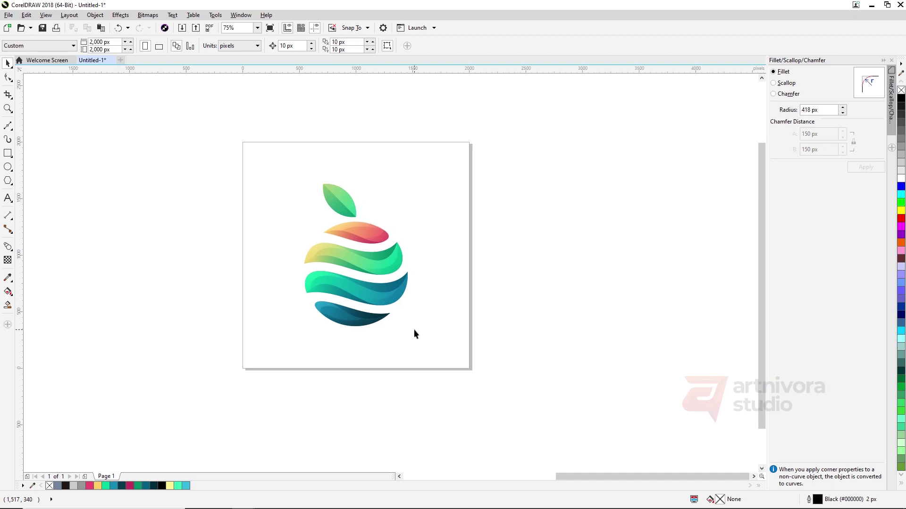